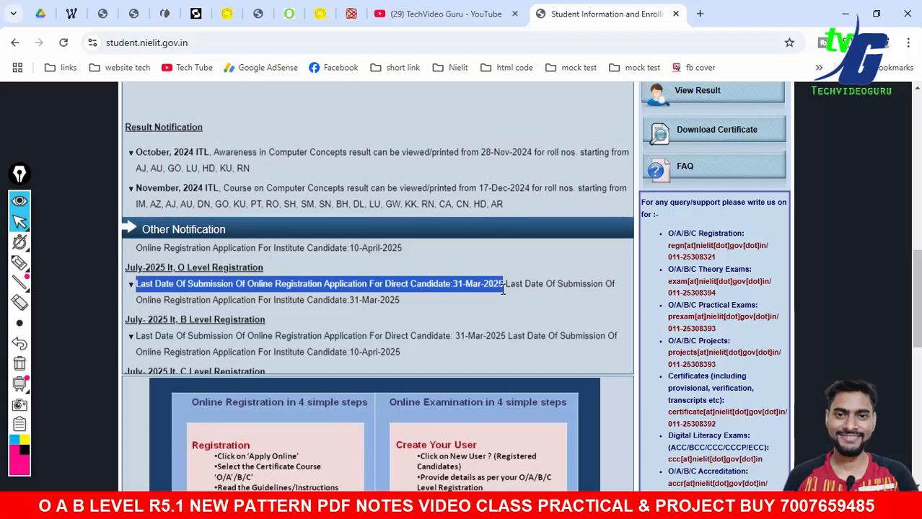
Handwrite a ticked "O" and an underlined "Jobs" in pink over the Result Notification area.
{"action": "left_click", "coordinate": [540, 277]}
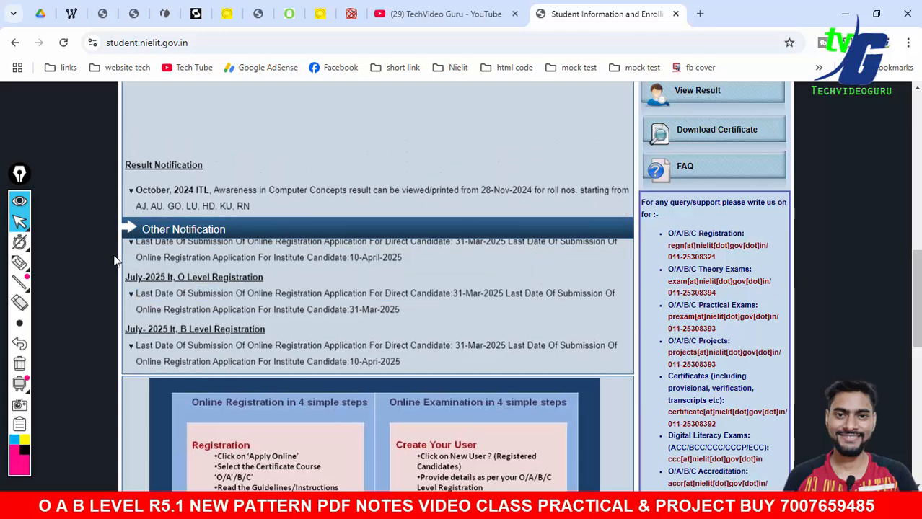
{"action": "left_click", "coordinate": [19, 263]}
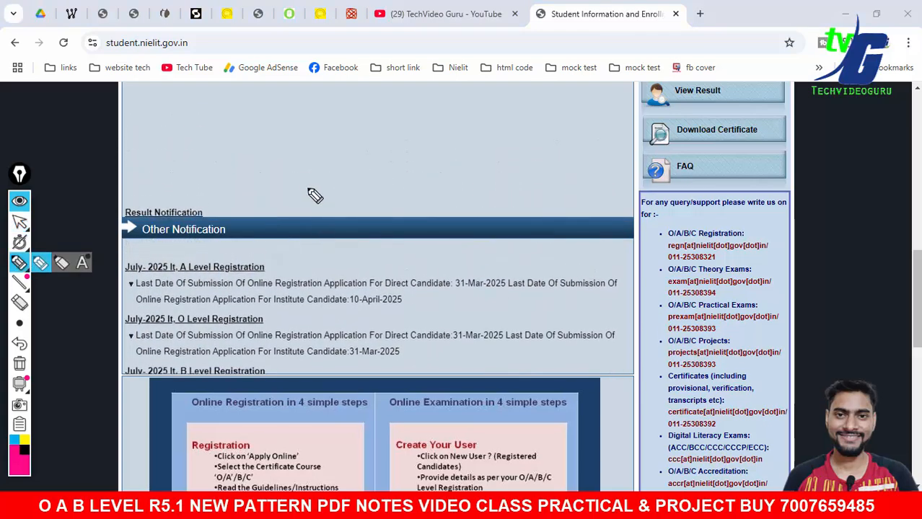
{"action": "left_click_drag", "start_coordinate": [308, 176], "coordinate": [397, 150]}
{"action": "left_click_drag", "start_coordinate": [439, 129], "coordinate": [436, 178]}
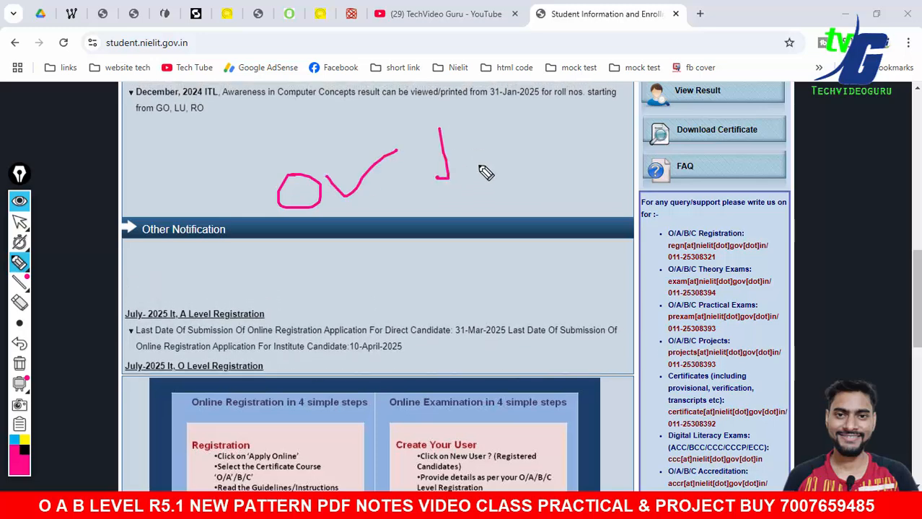
{"action": "left_click_drag", "start_coordinate": [482, 148], "coordinate": [510, 158]}
{"action": "left_click_drag", "start_coordinate": [532, 128], "coordinate": [553, 155]}
{"action": "left_click_drag", "start_coordinate": [424, 212], "coordinate": [570, 173]}
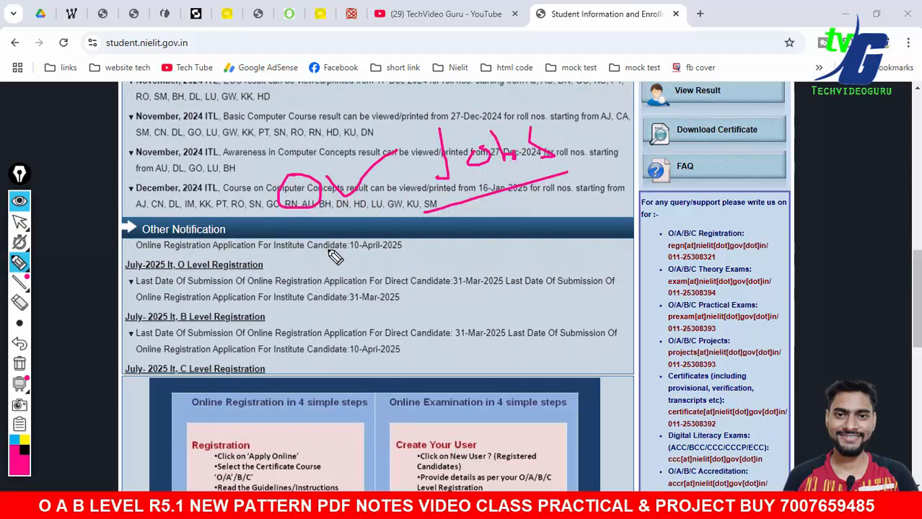
Handwrite the notes "12 – CCC" and "G – O" over the Other Notification area, and clear all annotations.
{"action": "mouse_move", "coordinate": [328, 250]}
{"action": "left_mouse_down"}
{"action": "mouse_move", "coordinate": [332, 295]}
{"action": "mouse_move", "coordinate": [356, 284]}
{"action": "mouse_move", "coordinate": [375, 290]}
{"action": "left_mouse_up"}
{"action": "left_click_drag", "start_coordinate": [378, 279], "coordinate": [412, 274]}
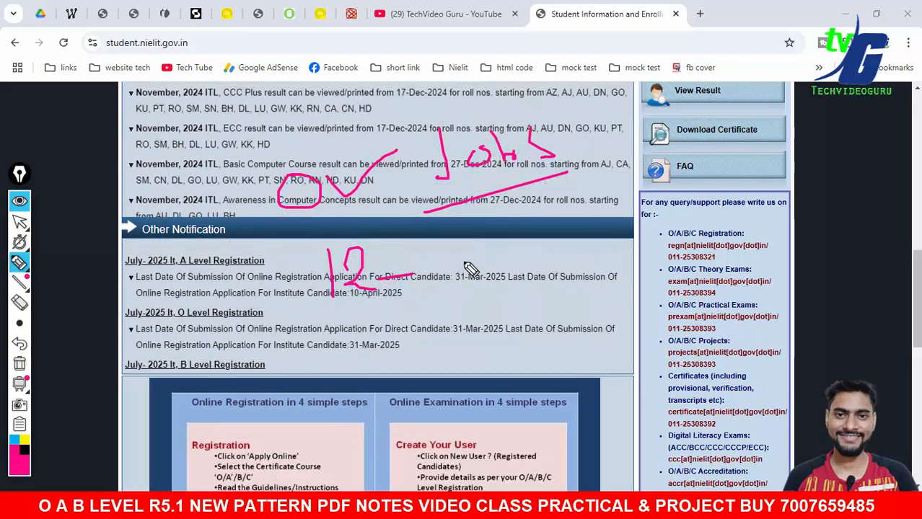
{"action": "mouse_move", "coordinate": [467, 254]}
{"action": "left_mouse_down"}
{"action": "mouse_move", "coordinate": [471, 284]}
{"action": "mouse_move", "coordinate": [522, 280]}
{"action": "mouse_move", "coordinate": [584, 240]}
{"action": "mouse_move", "coordinate": [588, 267]}
{"action": "left_mouse_up"}
{"action": "mouse_move", "coordinate": [608, 239]}
{"action": "left_mouse_down"}
{"action": "mouse_move", "coordinate": [613, 258]}
{"action": "mouse_move", "coordinate": [641, 255]}
{"action": "left_mouse_up"}
{"action": "mouse_move", "coordinate": [473, 312]}
{"action": "left_mouse_down"}
{"action": "mouse_move", "coordinate": [480, 340]}
{"action": "mouse_move", "coordinate": [495, 303]}
{"action": "mouse_move", "coordinate": [512, 334]}
{"action": "mouse_move", "coordinate": [549, 317]}
{"action": "mouse_move", "coordinate": [586, 322]}
{"action": "left_mouse_up"}
{"action": "left_click_drag", "start_coordinate": [560, 351], "coordinate": [688, 319]}
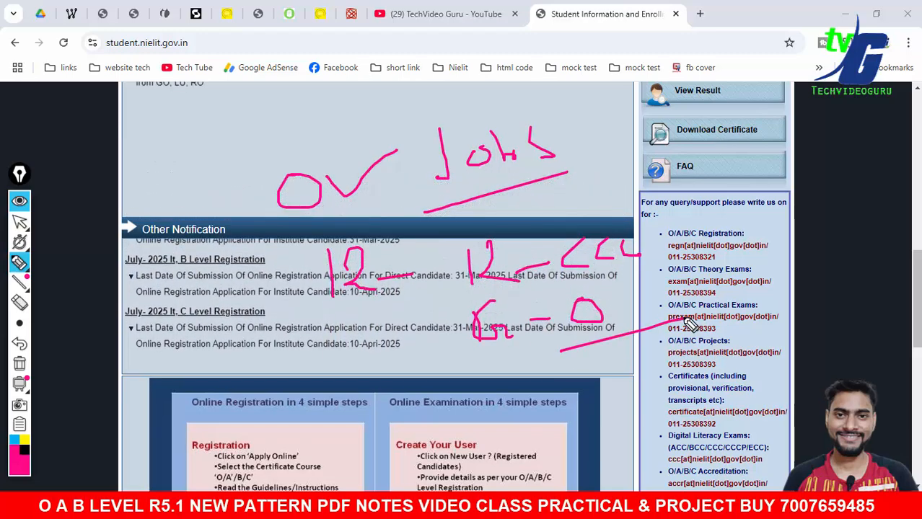
{"action": "left_click", "coordinate": [20, 365]}
{"action": "left_click", "coordinate": [20, 222]}
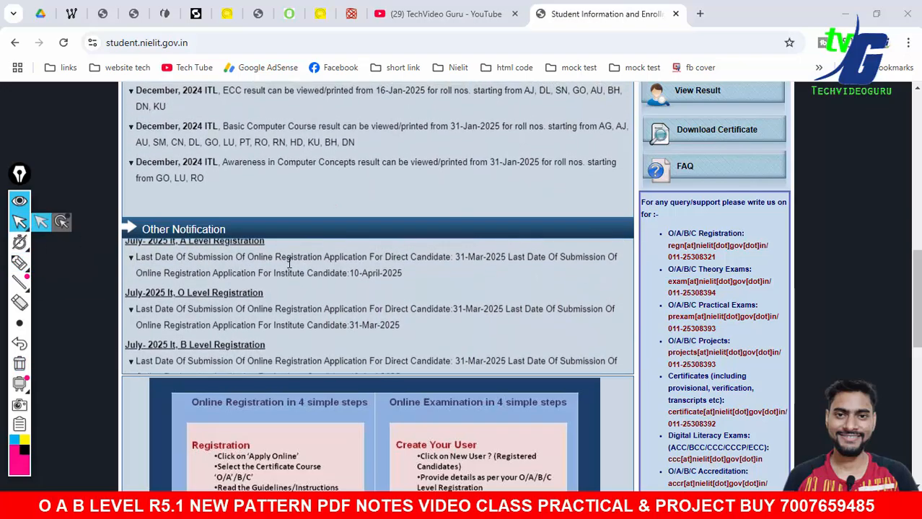
Open the online application's list of certification courses from the NIELIT student home page.
{"action": "scroll", "coordinate": [289, 264], "scroll_direction": "up", "scroll_amount": 10}
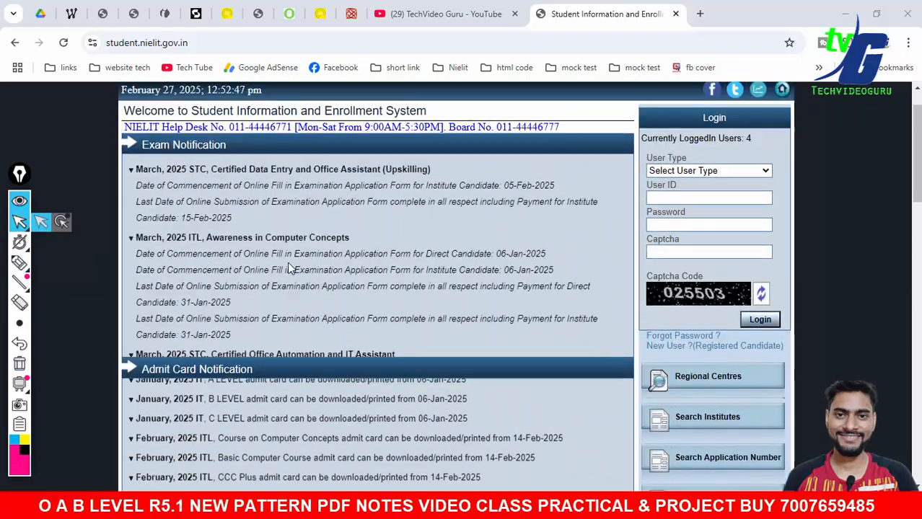
{"action": "scroll", "coordinate": [287, 264], "scroll_direction": "up", "scroll_amount": 1}
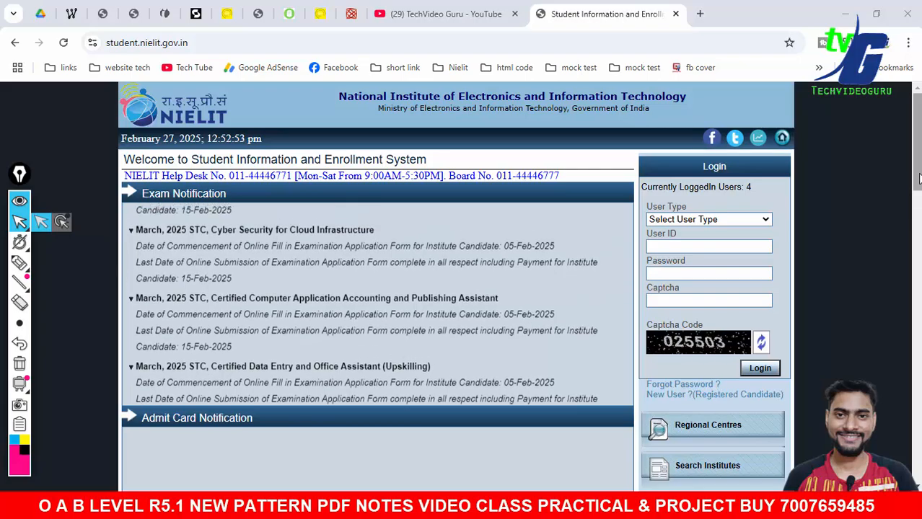
{"action": "left_click_drag", "start_coordinate": [917, 178], "coordinate": [918, 292]}
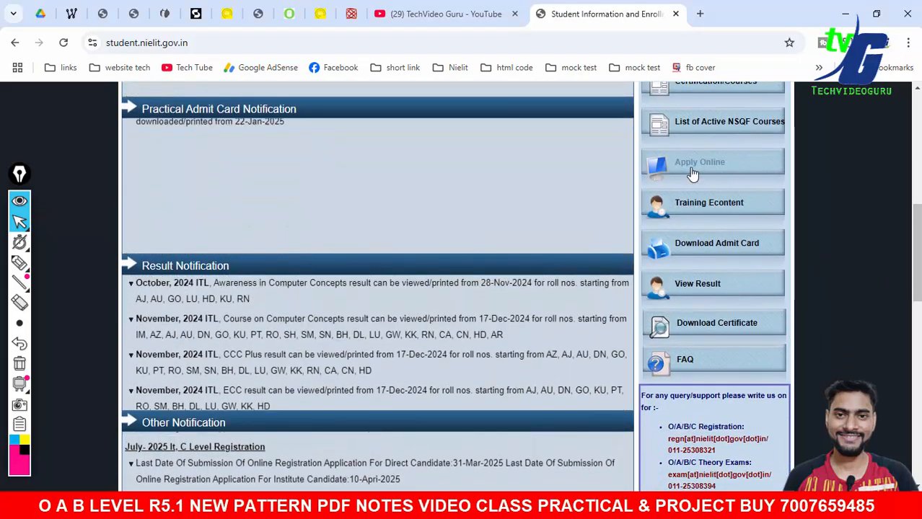
{"action": "left_click", "coordinate": [716, 173]}
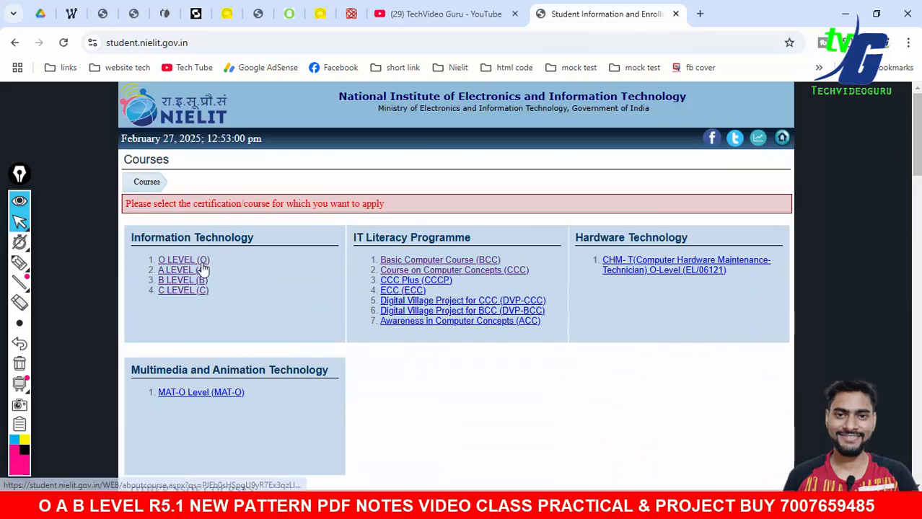
Choose the O LEVEL course and agree to the declaration to open its registration application form.
{"action": "left_click", "coordinate": [202, 262]}
{"action": "scroll", "coordinate": [76, 253], "scroll_direction": "down", "scroll_amount": 3}
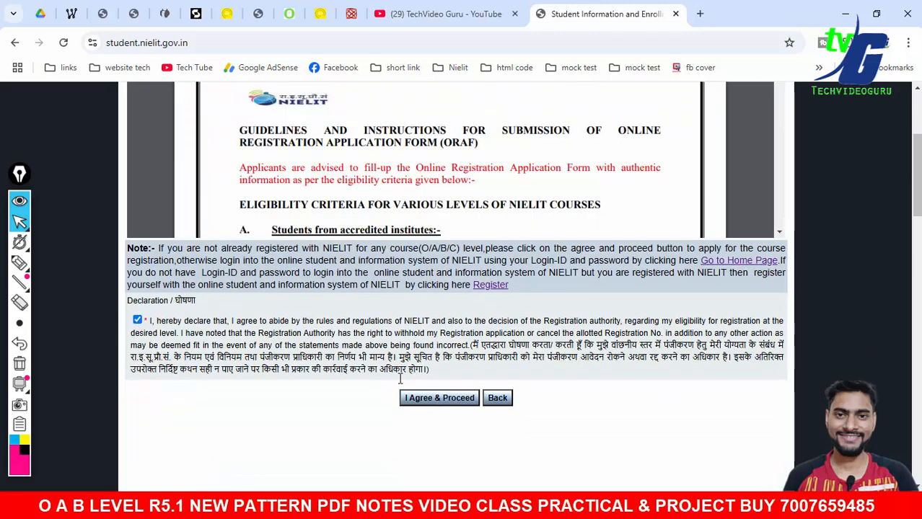
{"action": "left_click", "coordinate": [423, 398]}
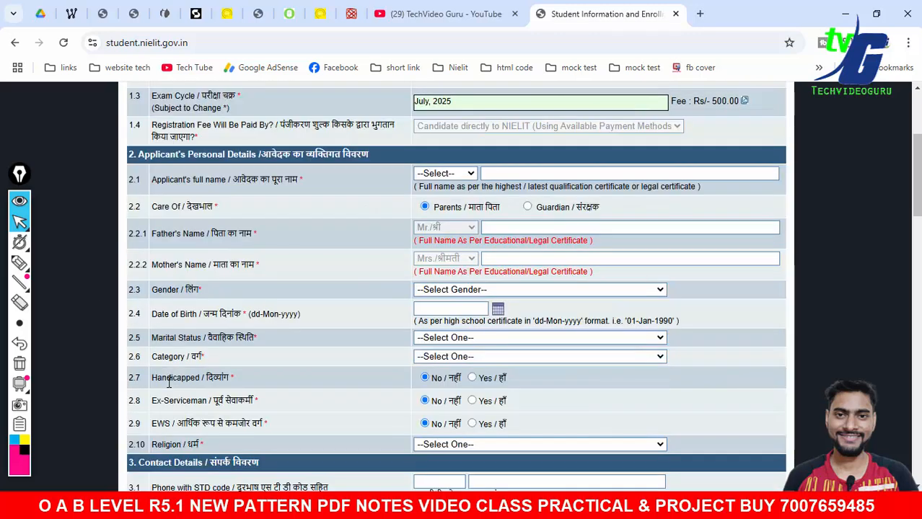
Enlarge the registration form page to 125% and move the annotation toolbar clear of the form.
{"action": "scroll", "coordinate": [168, 383], "scroll_direction": "up", "scroll_amount": 3}
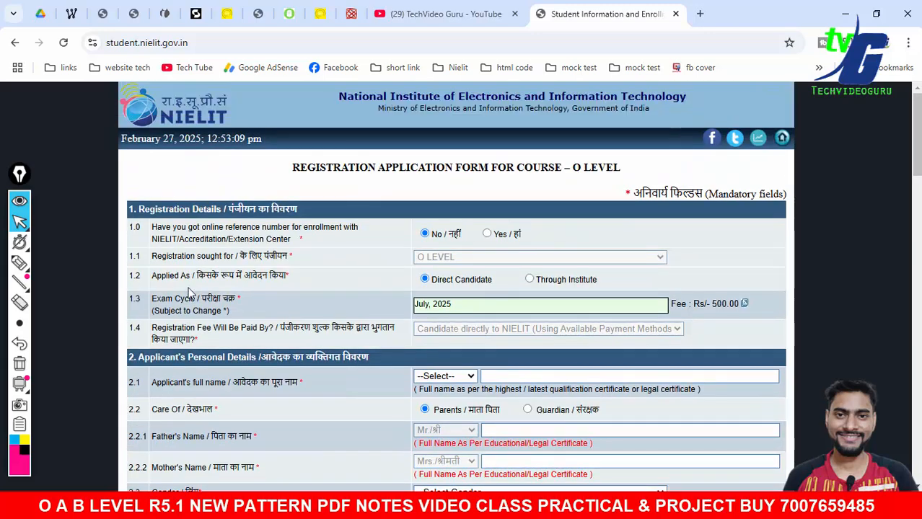
{"action": "key", "text": "ctrl+plus"}
{"action": "key", "text": "ctrl+plus"}
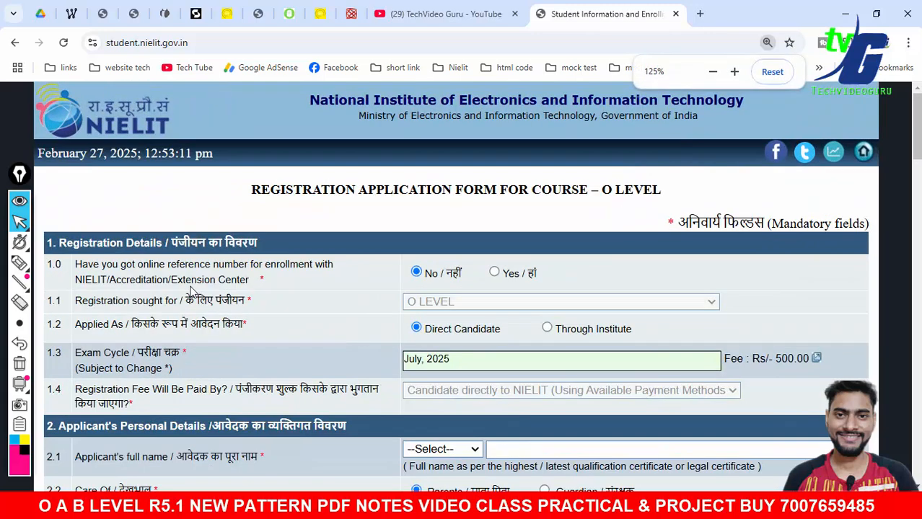
{"action": "left_click_drag", "start_coordinate": [22, 178], "coordinate": [17, 164]}
{"action": "left_click_drag", "start_coordinate": [260, 191], "coordinate": [676, 206]}
{"action": "left_click", "coordinate": [371, 189]}
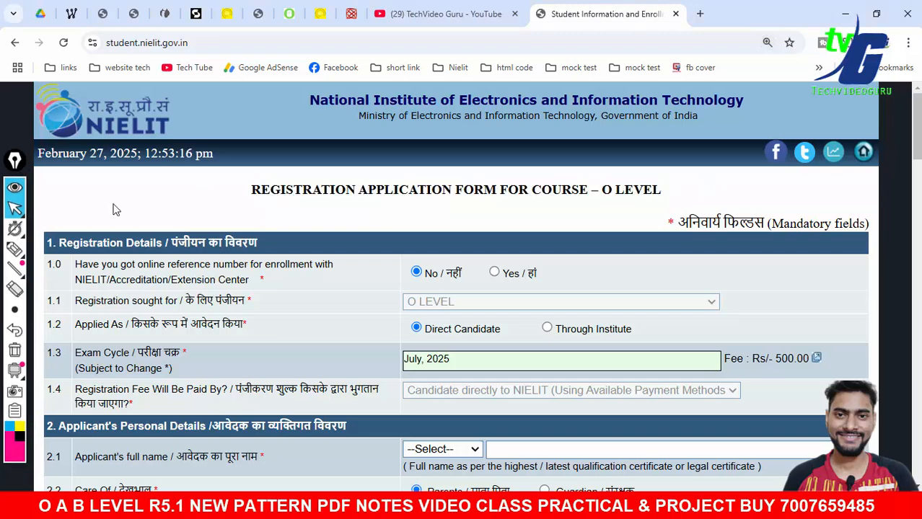
Handwrite an underlined word with a tick beside the form title, and clear it.
{"action": "left_click", "coordinate": [14, 249]}
{"action": "mouse_move", "coordinate": [173, 193]}
{"action": "left_mouse_down"}
{"action": "mouse_move", "coordinate": [189, 211]}
{"action": "mouse_move", "coordinate": [263, 206]}
{"action": "mouse_move", "coordinate": [260, 215]}
{"action": "left_mouse_up"}
{"action": "left_click_drag", "start_coordinate": [186, 236], "coordinate": [318, 203]}
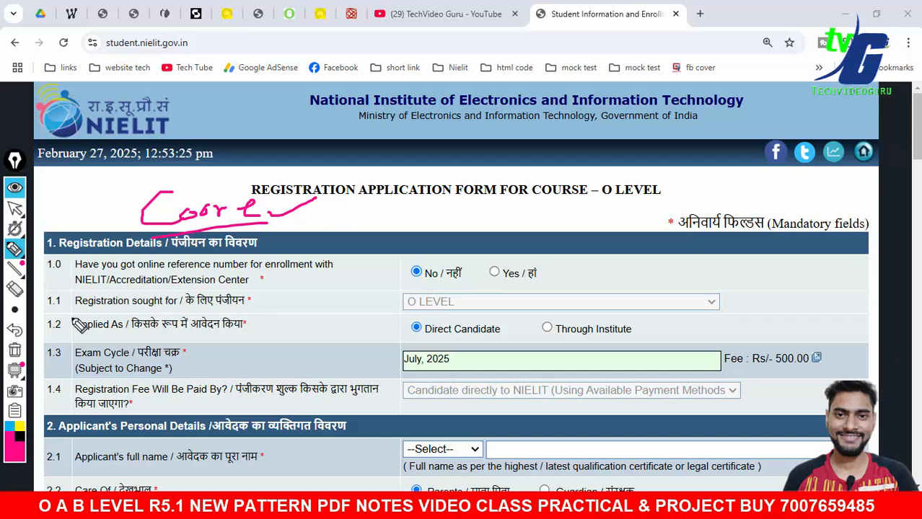
{"action": "left_click", "coordinate": [15, 350]}
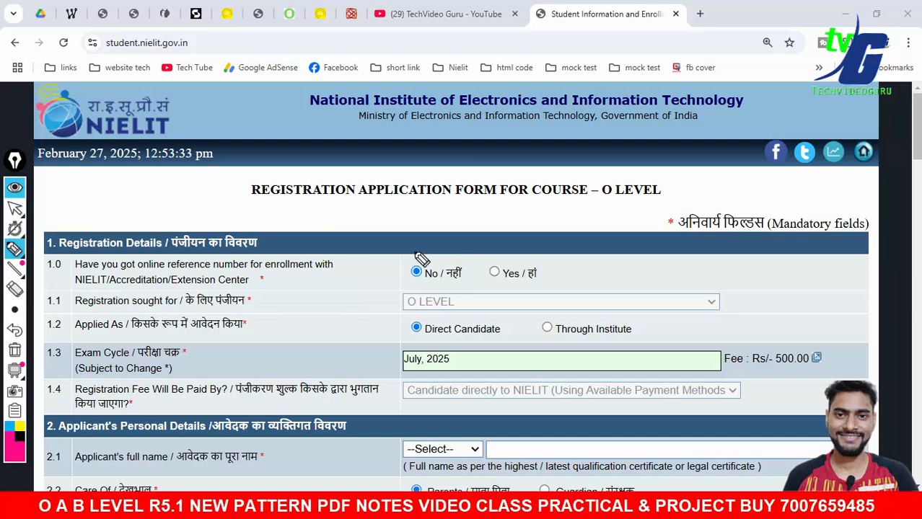
Circle the No and Yes answers of question 1.0, circle No again on its own, and clear the marks.
{"action": "mouse_move", "coordinate": [419, 259]}
{"action": "left_mouse_down"}
{"action": "mouse_move", "coordinate": [448, 292]}
{"action": "mouse_move", "coordinate": [443, 252]}
{"action": "mouse_move", "coordinate": [496, 253]}
{"action": "left_mouse_up"}
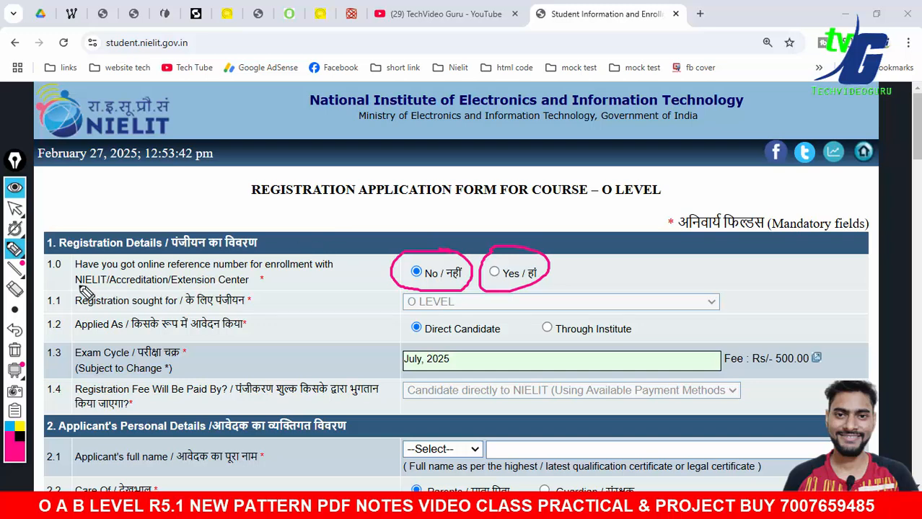
{"action": "left_click", "coordinate": [20, 350]}
{"action": "mouse_move", "coordinate": [393, 278]}
{"action": "left_mouse_down"}
{"action": "mouse_move", "coordinate": [468, 285]}
{"action": "mouse_move", "coordinate": [382, 275]}
{"action": "left_mouse_up"}
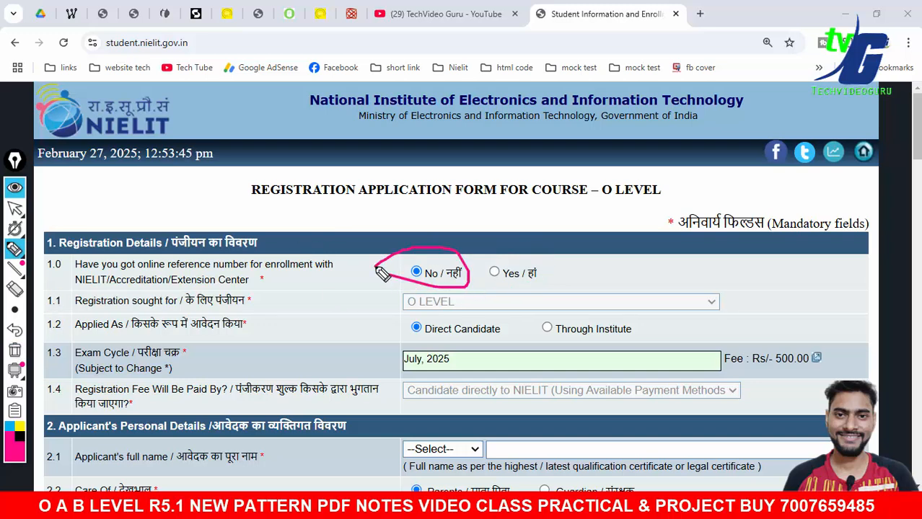
{"action": "left_click", "coordinate": [14, 349]}
{"action": "left_click", "coordinate": [14, 207]}
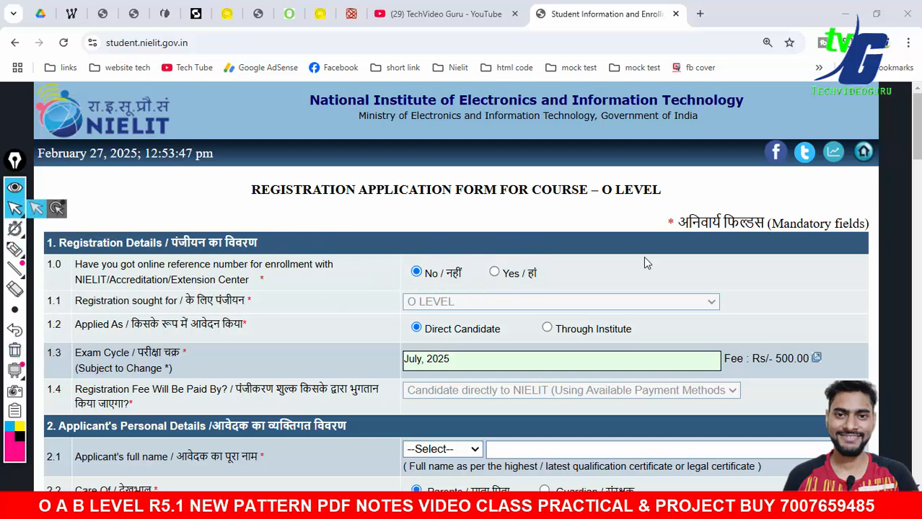
Highlight the "Registration sought for" and "Applied As" labels and review the Direct Candidate and Through Institute options.
{"action": "scroll", "coordinate": [261, 233], "scroll_direction": "down", "scroll_amount": 1}
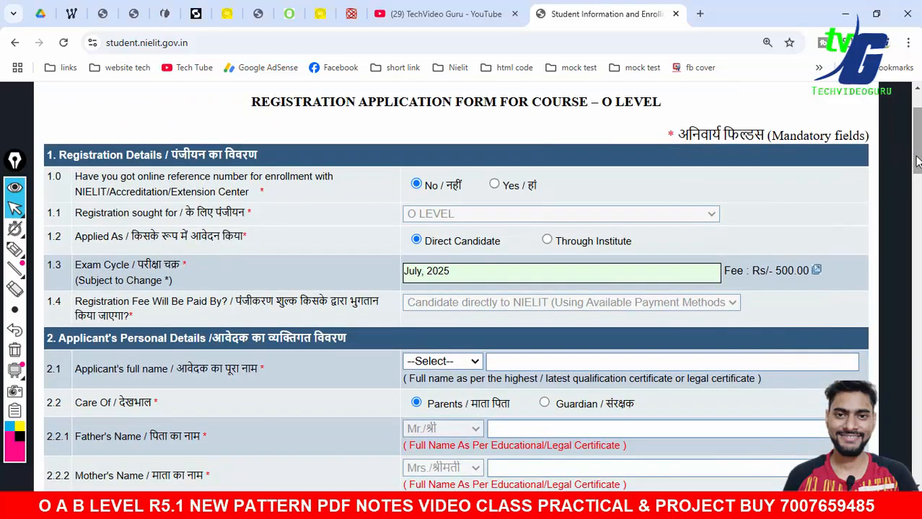
{"action": "left_click_drag", "start_coordinate": [81, 213], "coordinate": [302, 219]}
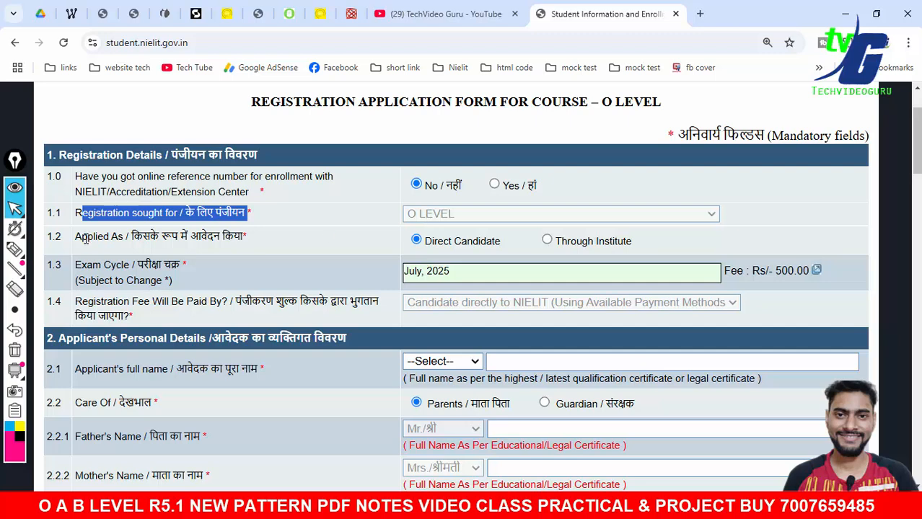
{"action": "left_click_drag", "start_coordinate": [76, 238], "coordinate": [245, 240]}
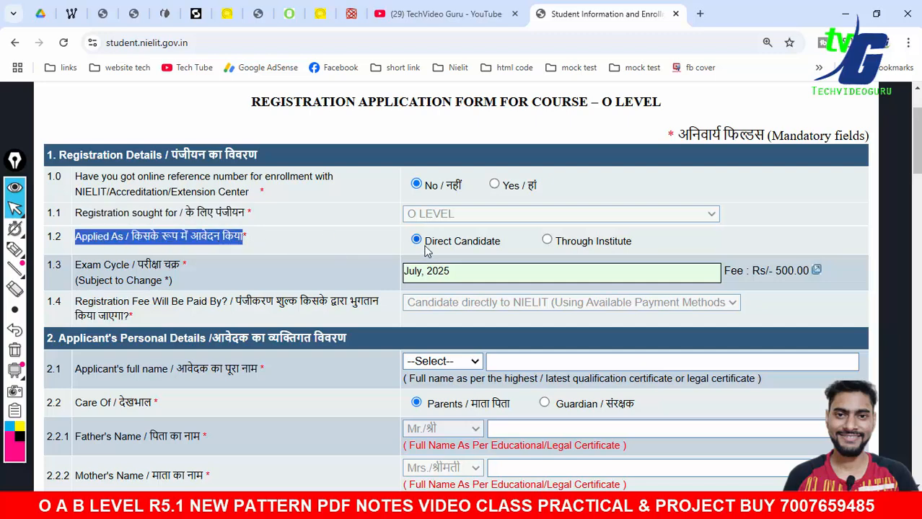
{"action": "left_click_drag", "start_coordinate": [426, 241], "coordinate": [586, 249]}
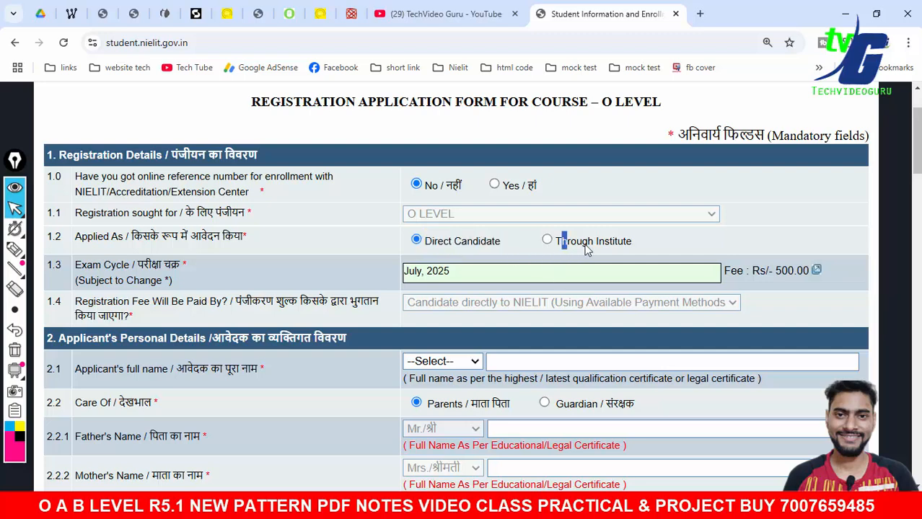
{"action": "left_click", "coordinate": [465, 247]}
{"action": "scroll", "coordinate": [320, 228], "scroll_direction": "down", "scroll_amount": 1}
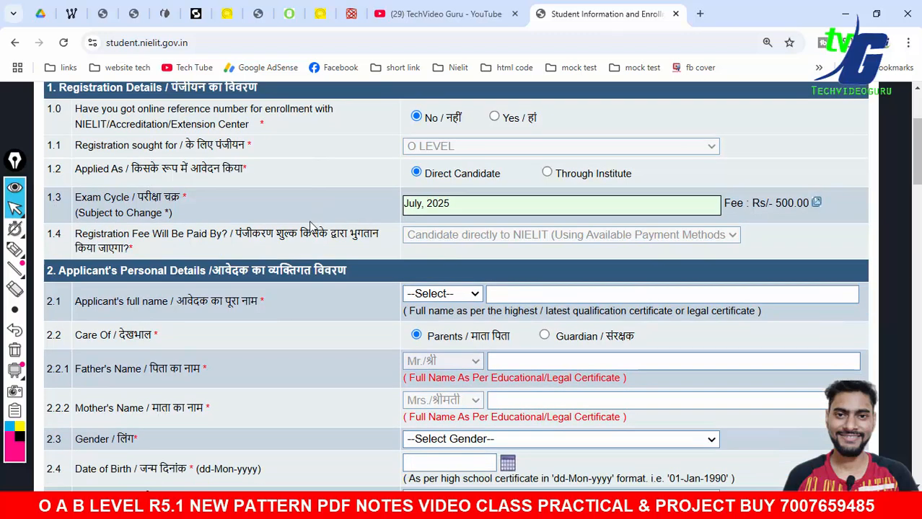
Highlight the Exam Cycle label, its year and the fee amount to review them.
{"action": "left_click_drag", "start_coordinate": [84, 196], "coordinate": [181, 221]}
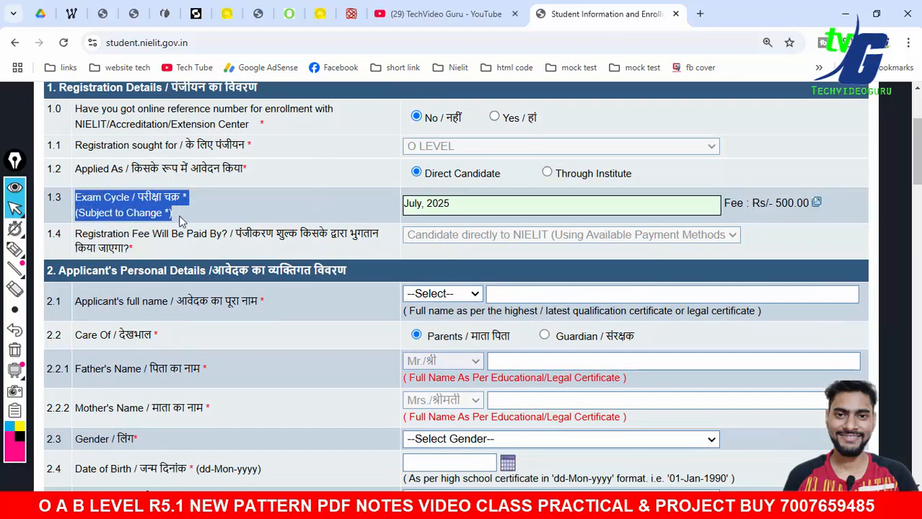
{"action": "left_click", "coordinate": [362, 202]}
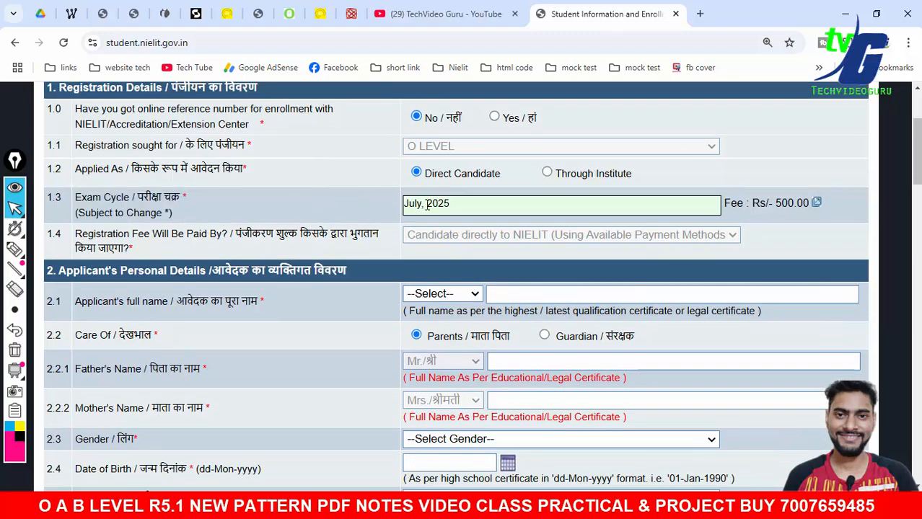
{"action": "left_click_drag", "start_coordinate": [426, 205], "coordinate": [454, 209]}
{"action": "left_click", "coordinate": [482, 212]}
{"action": "left_click_drag", "start_coordinate": [753, 204], "coordinate": [810, 205]}
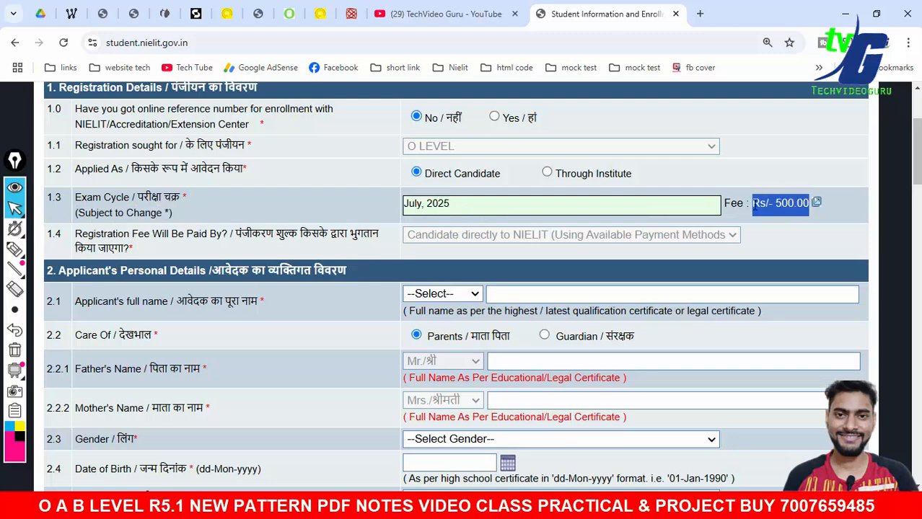
Handwrite an underlined note with a tick across rows 1.3 and 1.4, and clear it.
{"action": "left_click", "coordinate": [15, 249]}
{"action": "left_click_drag", "start_coordinate": [195, 196], "coordinate": [163, 244]}
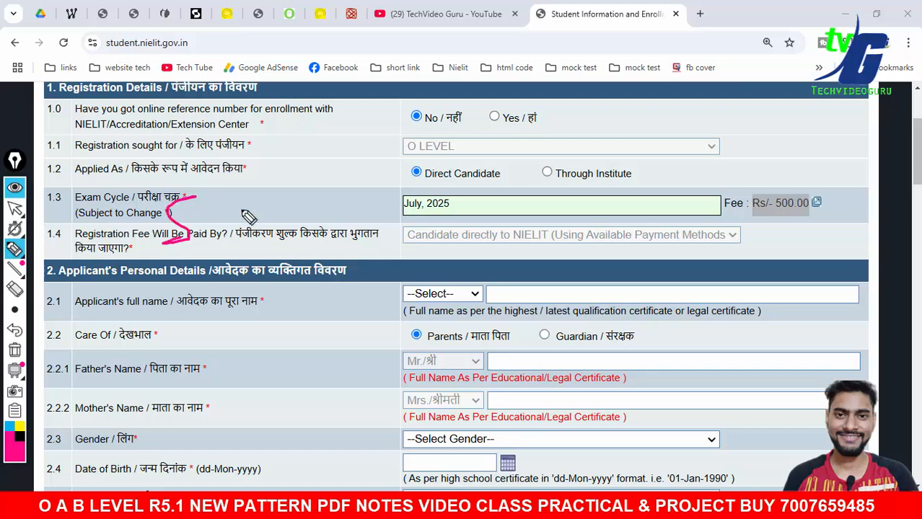
{"action": "mouse_move", "coordinate": [248, 217]}
{"action": "left_mouse_down"}
{"action": "mouse_move", "coordinate": [238, 230]}
{"action": "mouse_move", "coordinate": [280, 216]}
{"action": "mouse_move", "coordinate": [294, 230]}
{"action": "left_mouse_up"}
{"action": "mouse_move", "coordinate": [130, 257]}
{"action": "left_mouse_down"}
{"action": "mouse_move", "coordinate": [295, 236]}
{"action": "mouse_move", "coordinate": [335, 197]}
{"action": "left_mouse_up"}
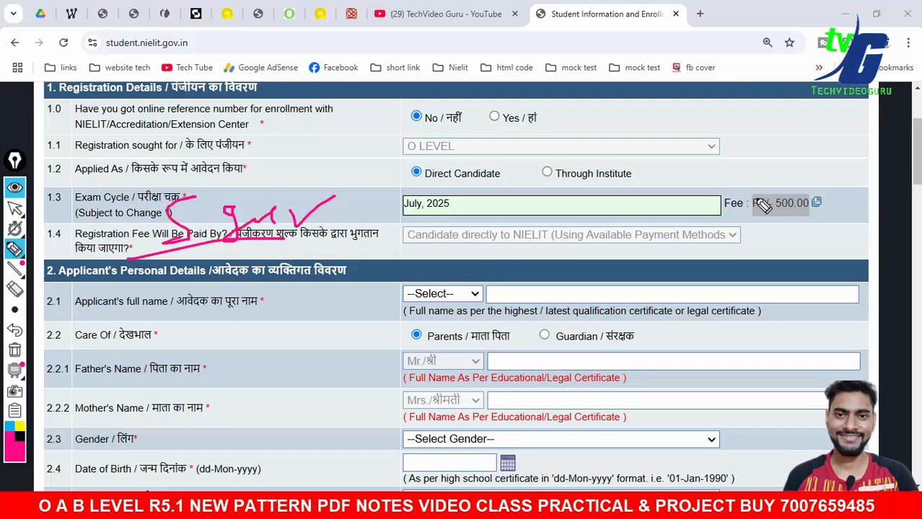
{"action": "left_click", "coordinate": [14, 352]}
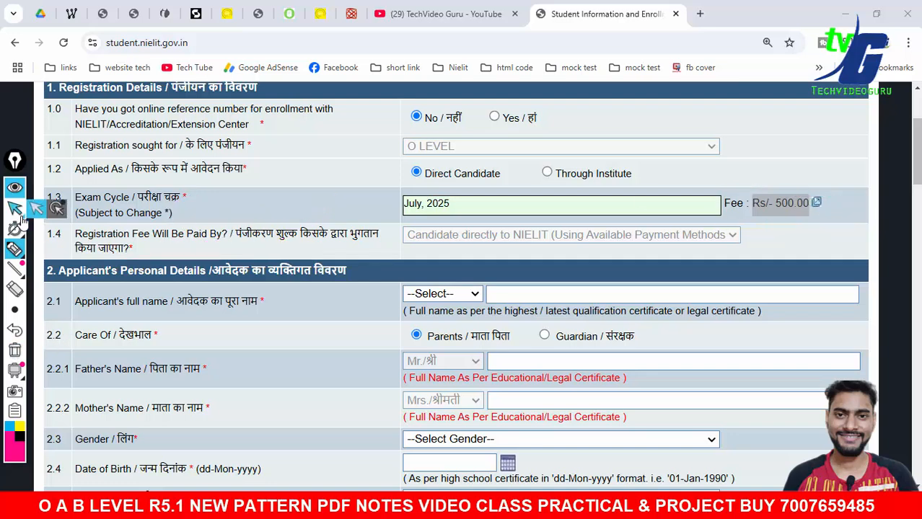
{"action": "left_click", "coordinate": [16, 209]}
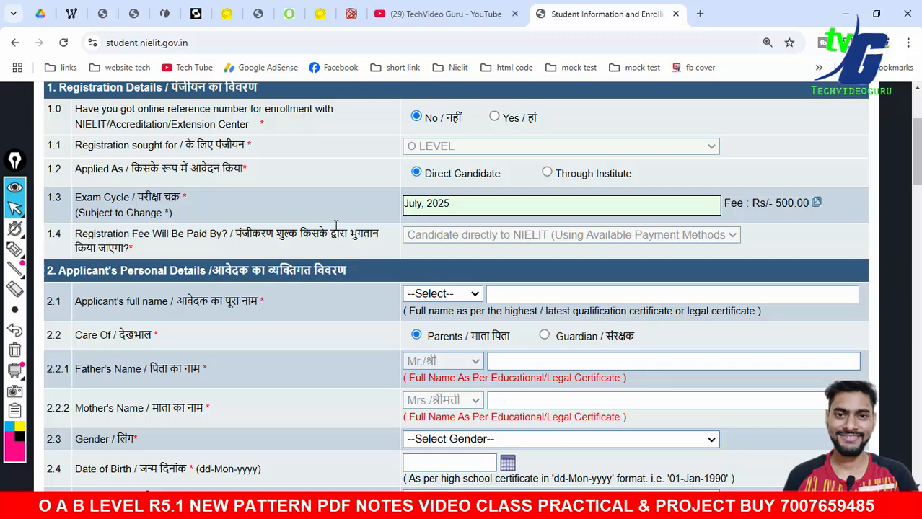
Highlight the exam cycle's fee, the "Registration Fee Will Be Paid By?" label and the "Applicant's full name" label to review them.
{"action": "left_click_drag", "start_coordinate": [747, 205], "coordinate": [824, 207]}
{"action": "left_click", "coordinate": [227, 248]}
{"action": "left_click_drag", "start_coordinate": [82, 234], "coordinate": [256, 239]}
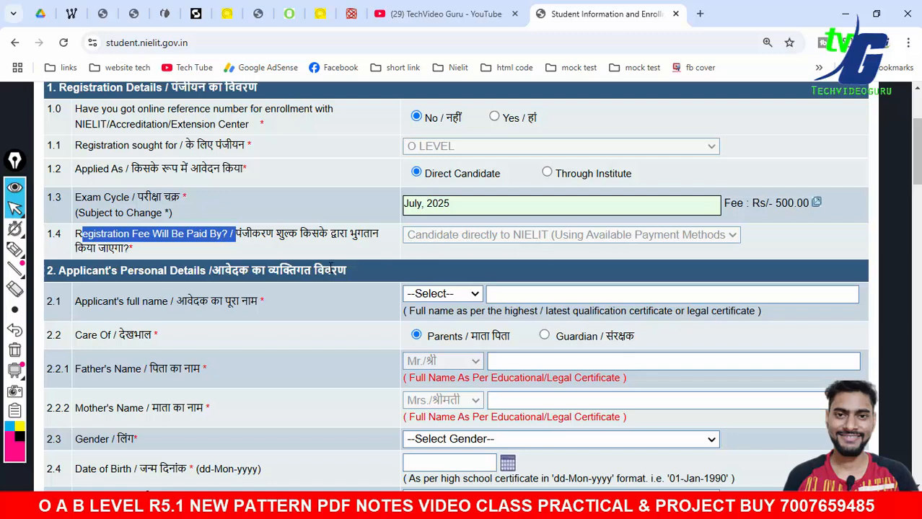
{"action": "scroll", "coordinate": [330, 265], "scroll_direction": "down", "scroll_amount": 1}
{"action": "left_click_drag", "start_coordinate": [77, 236], "coordinate": [262, 246]}
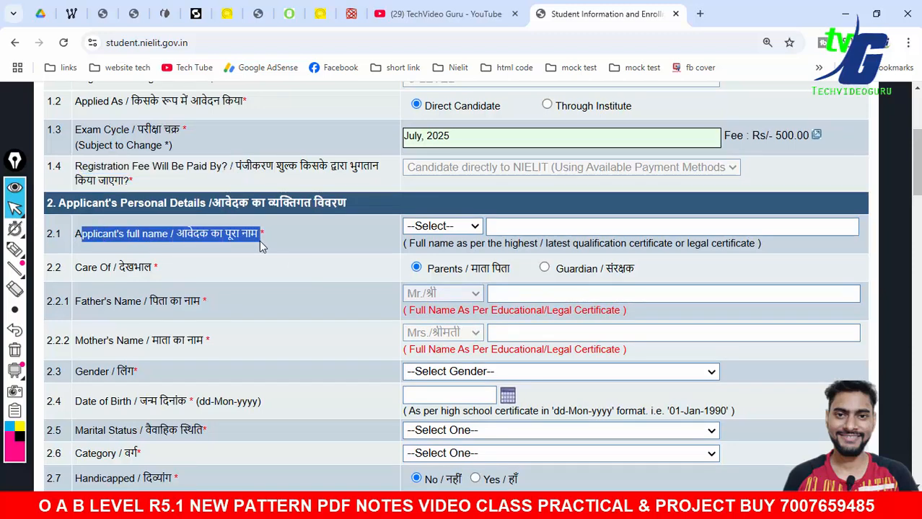
Try the Mr. and Ms. titles for the applicant's full name and leave the title set to Mr./श्री.
{"action": "left_click", "coordinate": [446, 228]}
{"action": "left_click", "coordinate": [435, 267]}
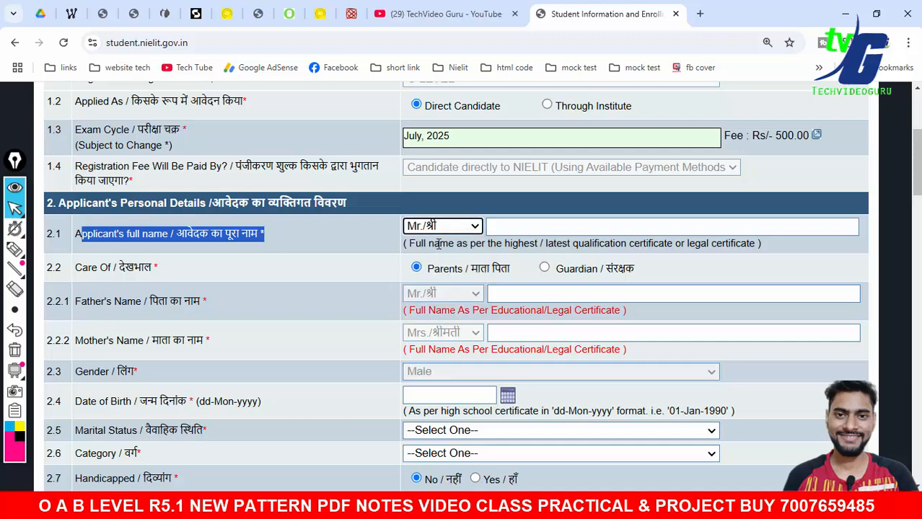
{"action": "left_click", "coordinate": [437, 226]}
{"action": "left_click", "coordinate": [437, 286]}
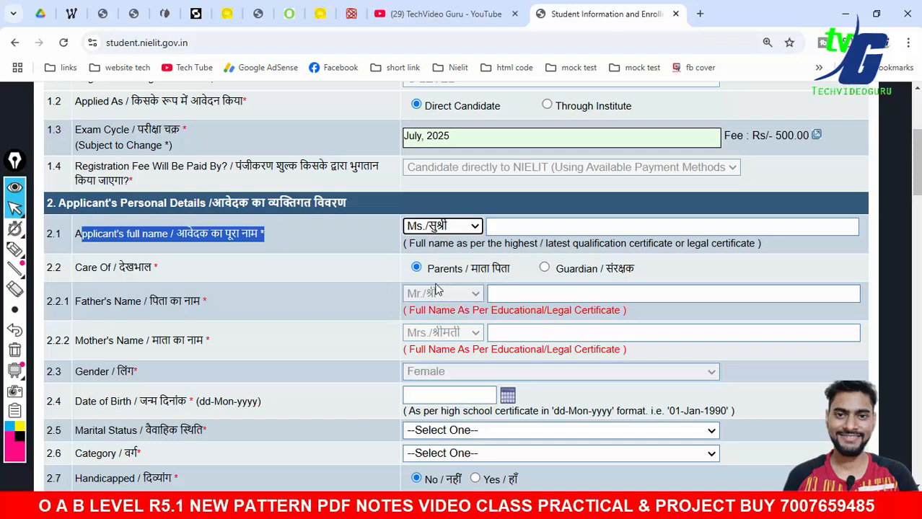
{"action": "left_click", "coordinate": [437, 228]}
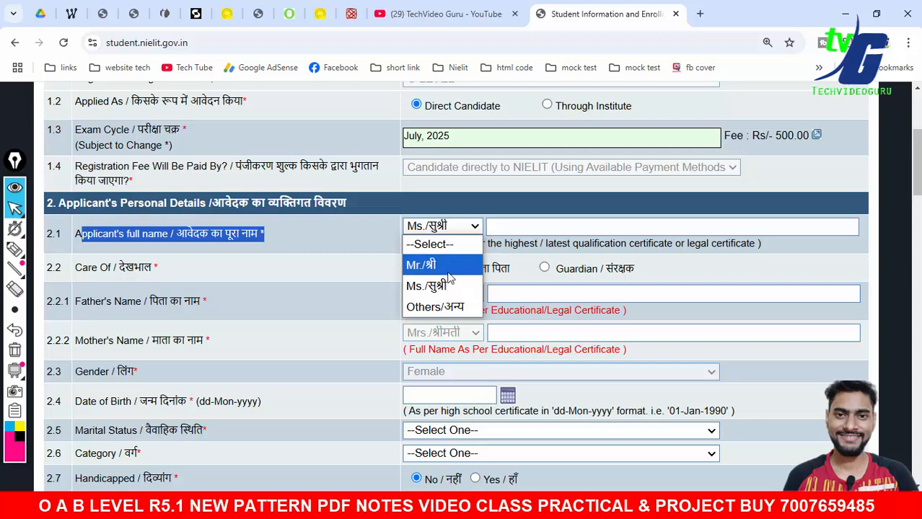
{"action": "left_click", "coordinate": [425, 265]}
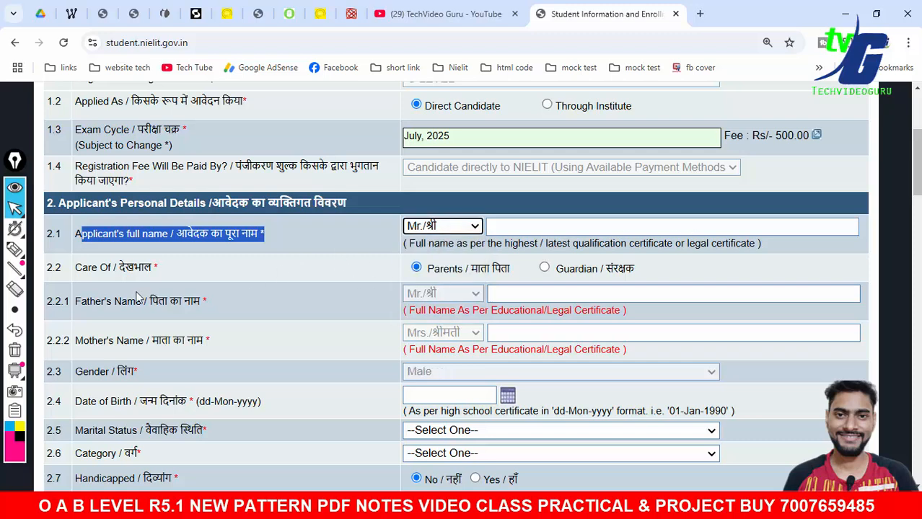
Highlight the Care Of label and its Parents option to review them.
{"action": "left_click_drag", "start_coordinate": [77, 268], "coordinate": [189, 278]}
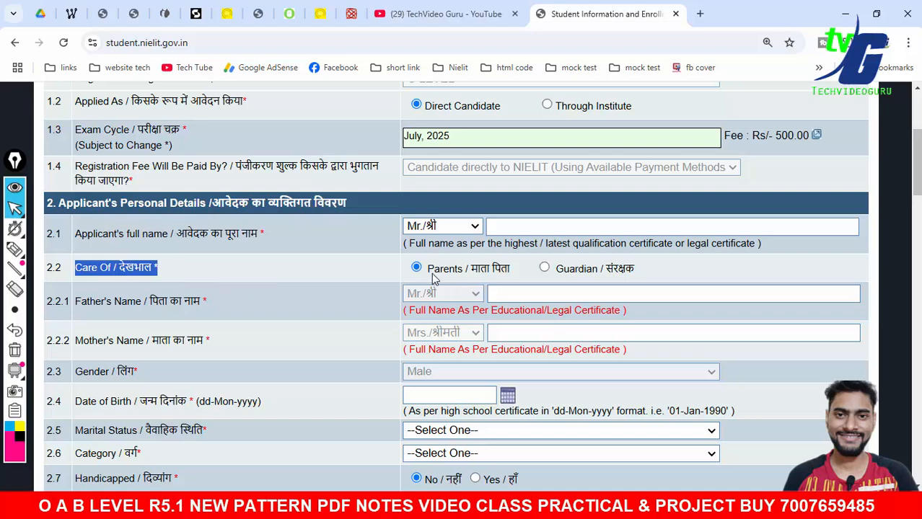
{"action": "left_click_drag", "start_coordinate": [433, 274], "coordinate": [502, 274]}
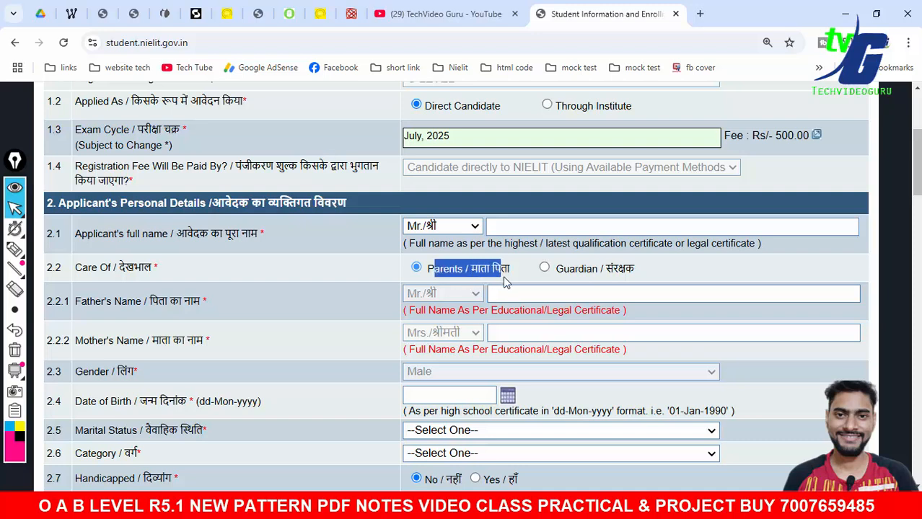
{"action": "left_click", "coordinate": [292, 277]}
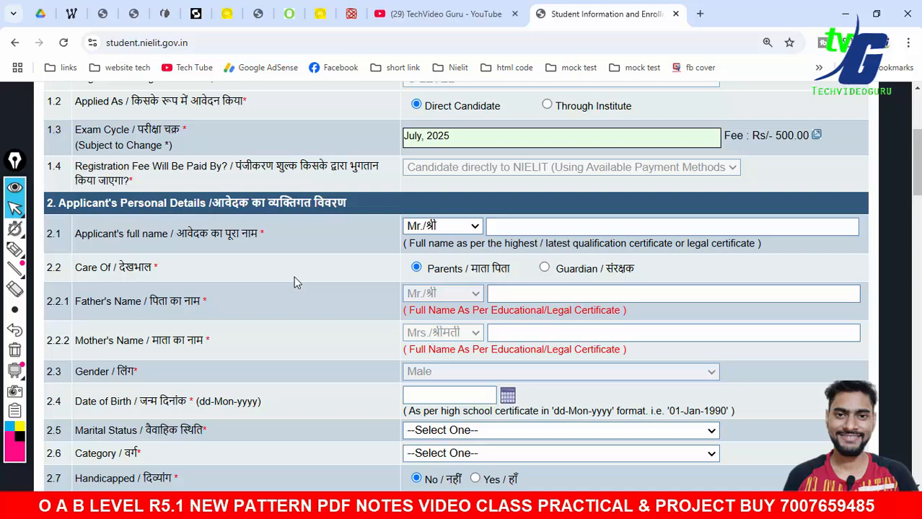
Choose Guardian under Care Of to read through the prescribed affidavit format, and cancel the guardian choice.
{"action": "left_click", "coordinate": [545, 269]}
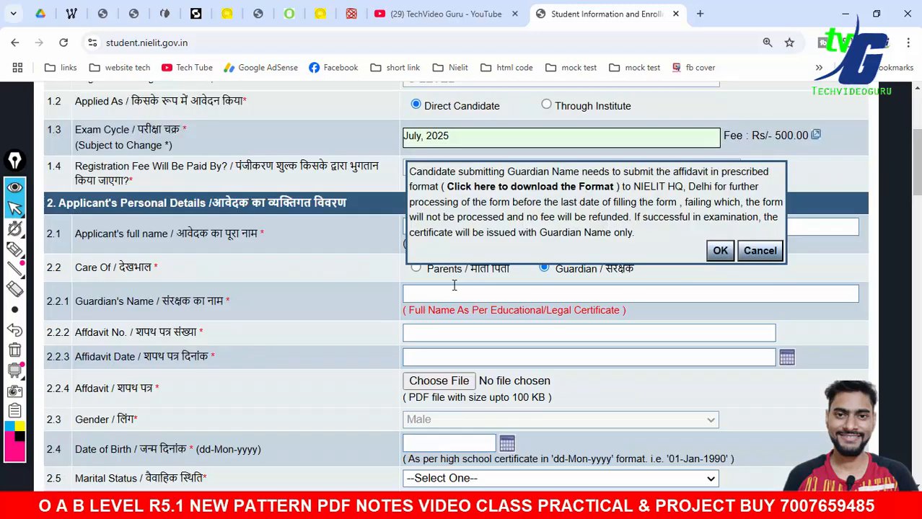
{"action": "left_click", "coordinate": [503, 196]}
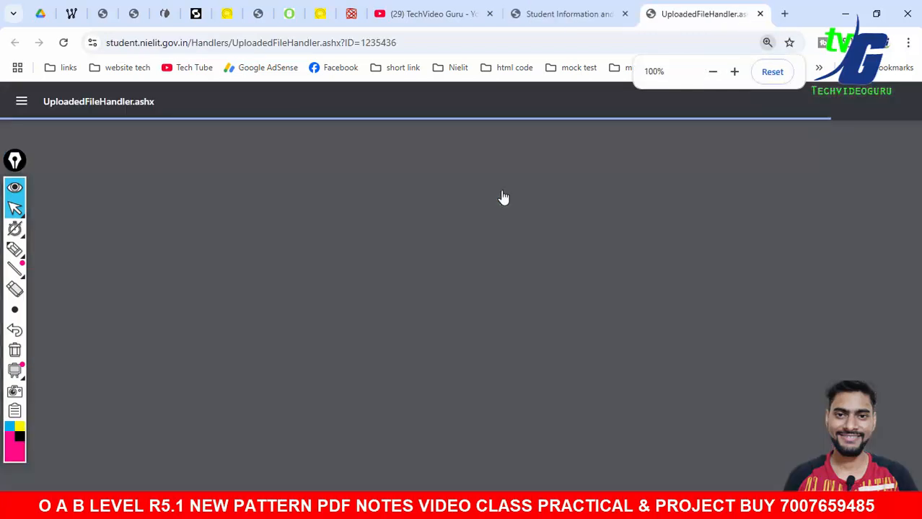
{"action": "scroll", "coordinate": [918, 227], "scroll_direction": "down", "scroll_amount": 1}
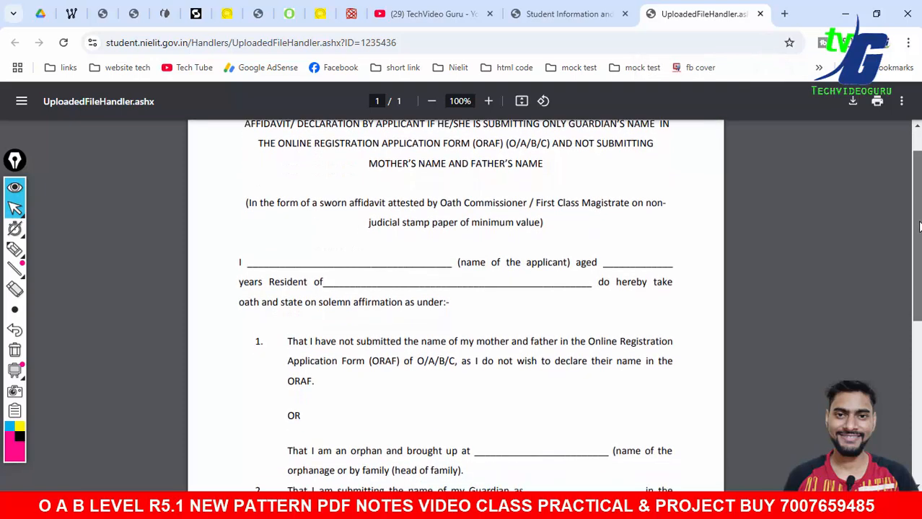
{"action": "scroll", "coordinate": [918, 232], "scroll_direction": "down", "scroll_amount": 6}
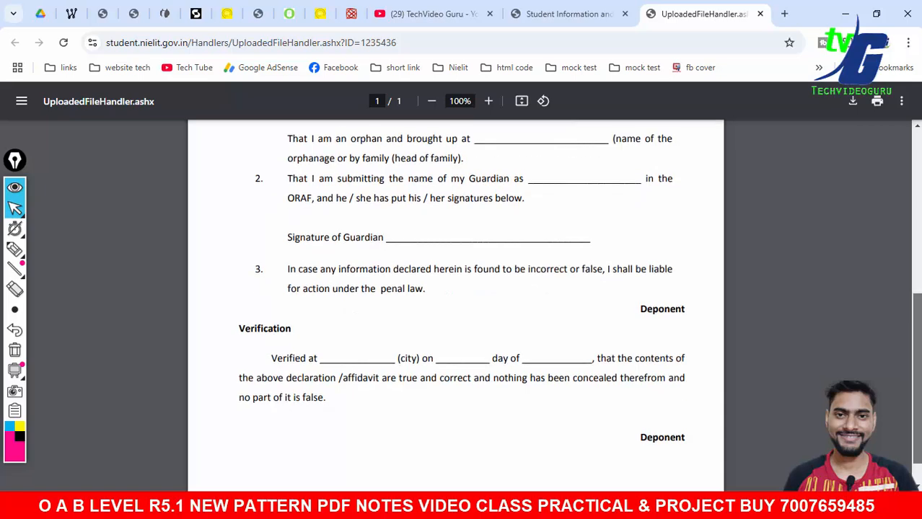
{"action": "scroll", "coordinate": [918, 232], "scroll_direction": "down", "scroll_amount": 1}
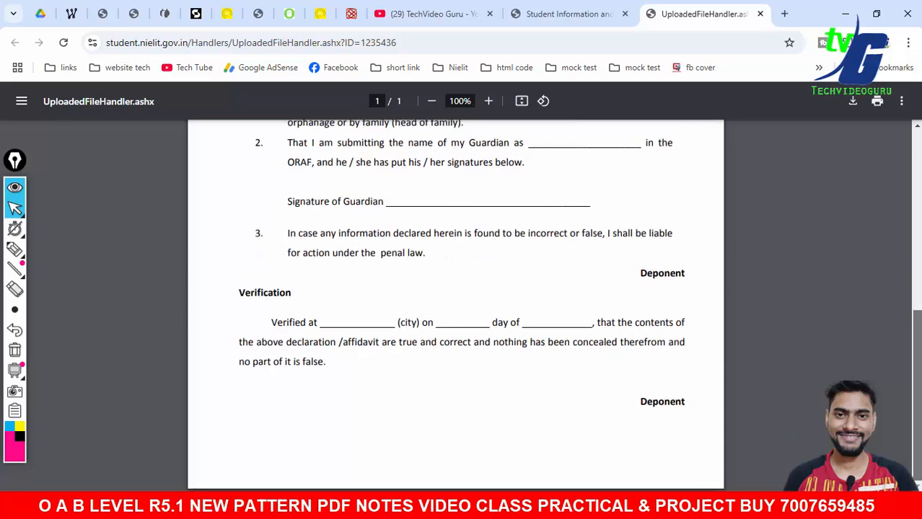
{"action": "scroll", "coordinate": [918, 232], "scroll_direction": "up", "scroll_amount": 8}
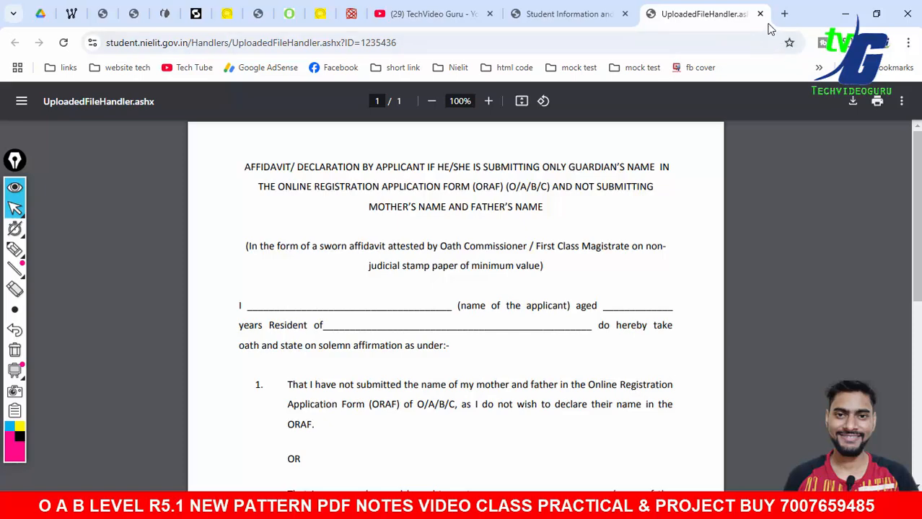
{"action": "left_click", "coordinate": [760, 14]}
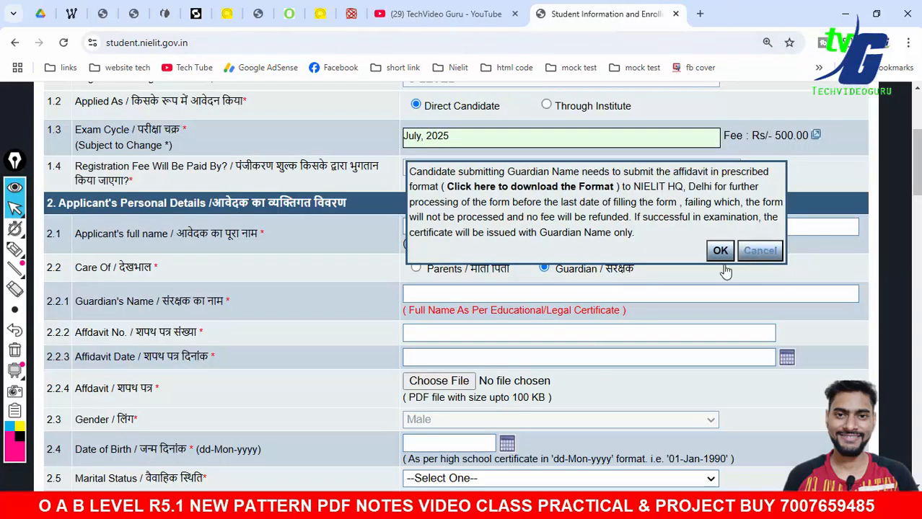
{"action": "left_click", "coordinate": [759, 251]}
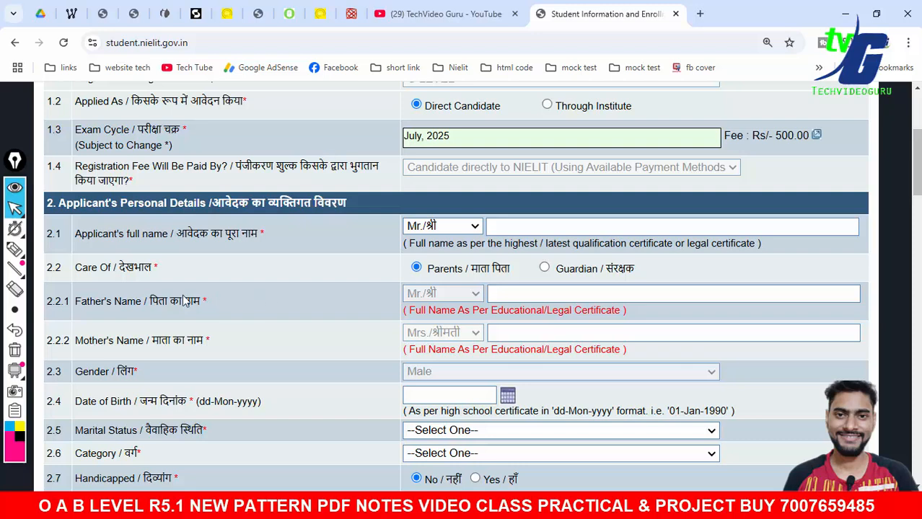
Highlight the Father's Name and Mother's Name labels and point out their entry fields without filling them in.
{"action": "left_click_drag", "start_coordinate": [108, 301], "coordinate": [307, 311]}
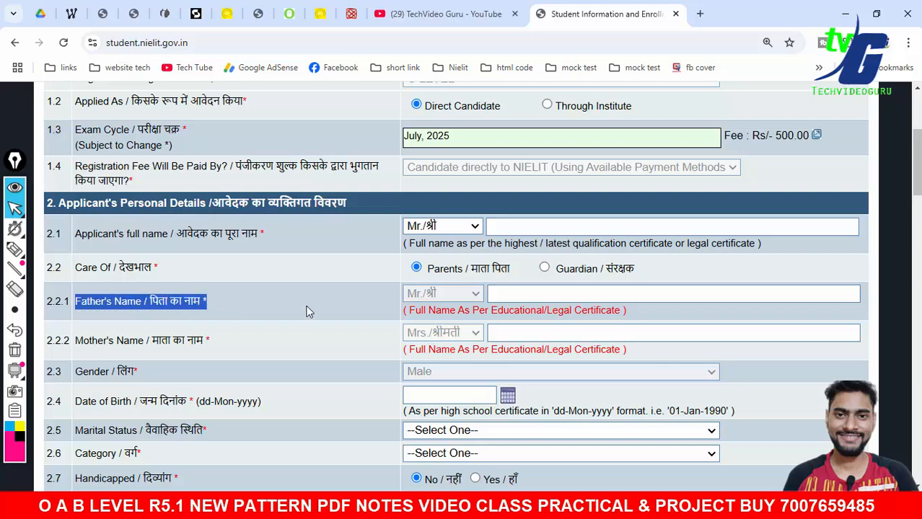
{"action": "left_click", "coordinate": [547, 295]}
{"action": "left_click_drag", "start_coordinate": [81, 340], "coordinate": [252, 348]}
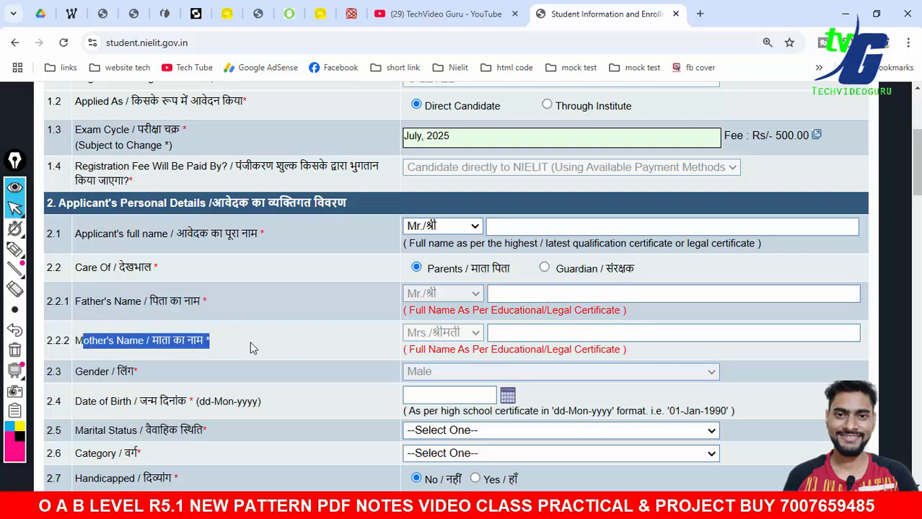
{"action": "left_click", "coordinate": [546, 332]}
{"action": "scroll", "coordinate": [167, 301], "scroll_direction": "down", "scroll_amount": 1}
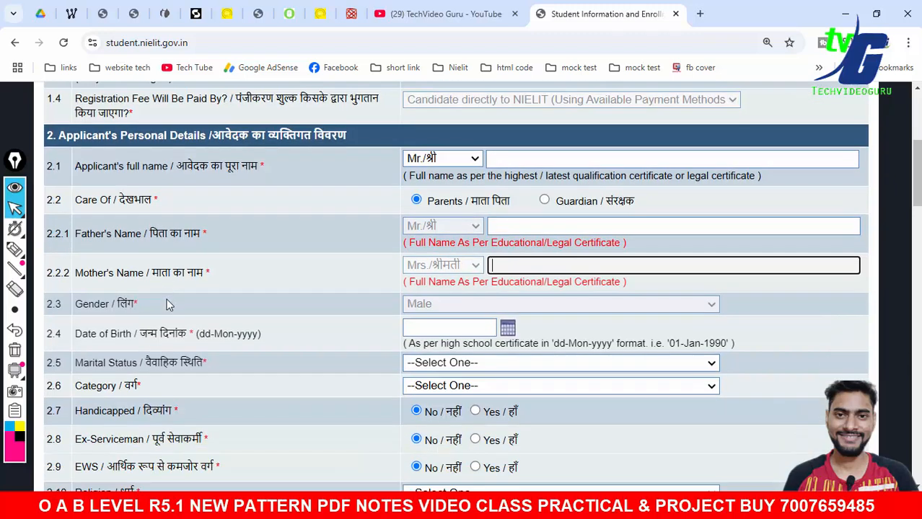
{"action": "left_click_drag", "start_coordinate": [81, 241], "coordinate": [198, 238]}
{"action": "left_click_drag", "start_coordinate": [77, 272], "coordinate": [240, 280]}
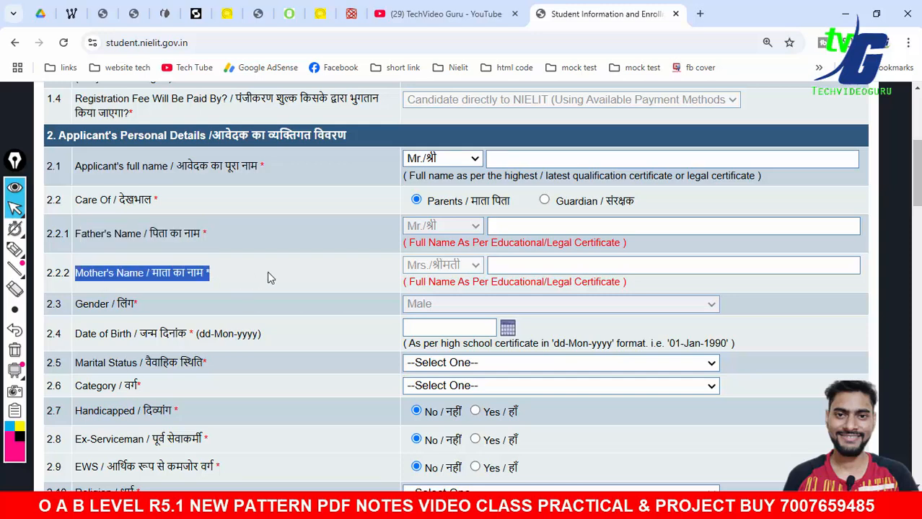
Highlight the Gender and Date of Birth labels to review them.
{"action": "scroll", "coordinate": [267, 271], "scroll_direction": "down", "scroll_amount": 1}
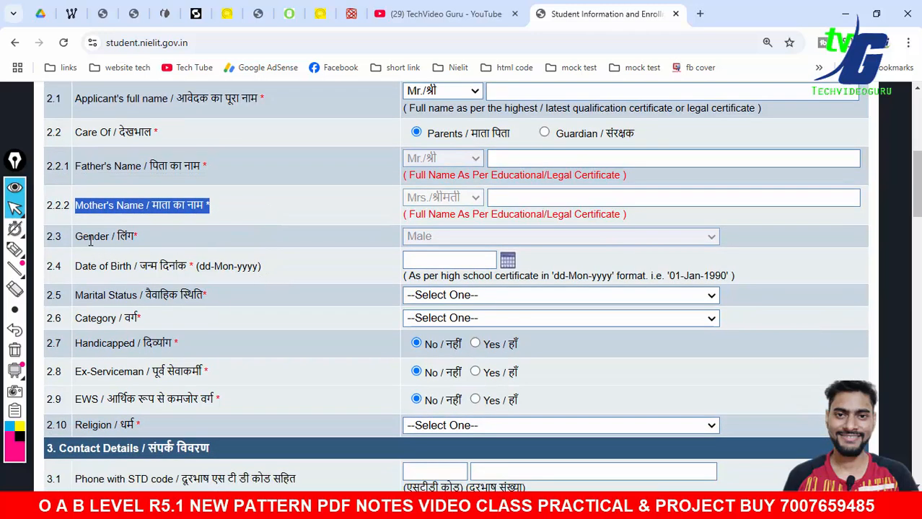
{"action": "left_click_drag", "start_coordinate": [77, 237], "coordinate": [142, 244]}
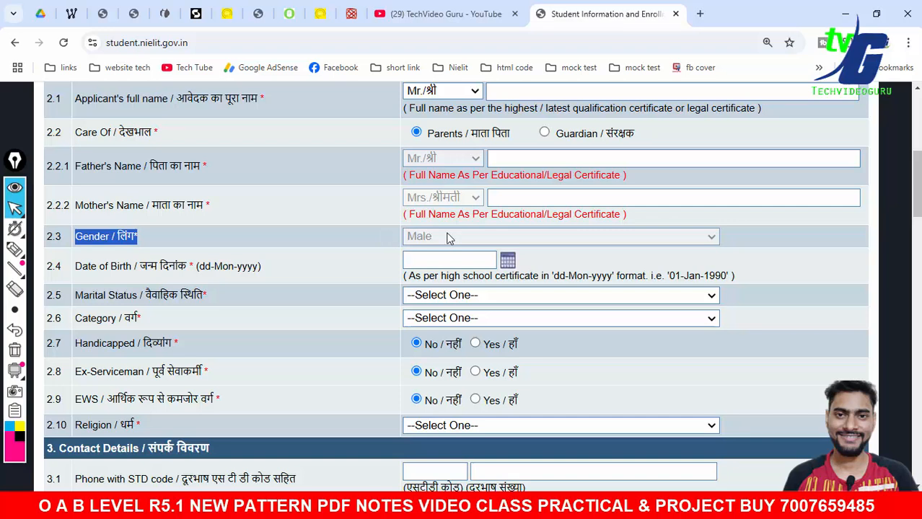
{"action": "left_click_drag", "start_coordinate": [77, 267], "coordinate": [230, 268]}
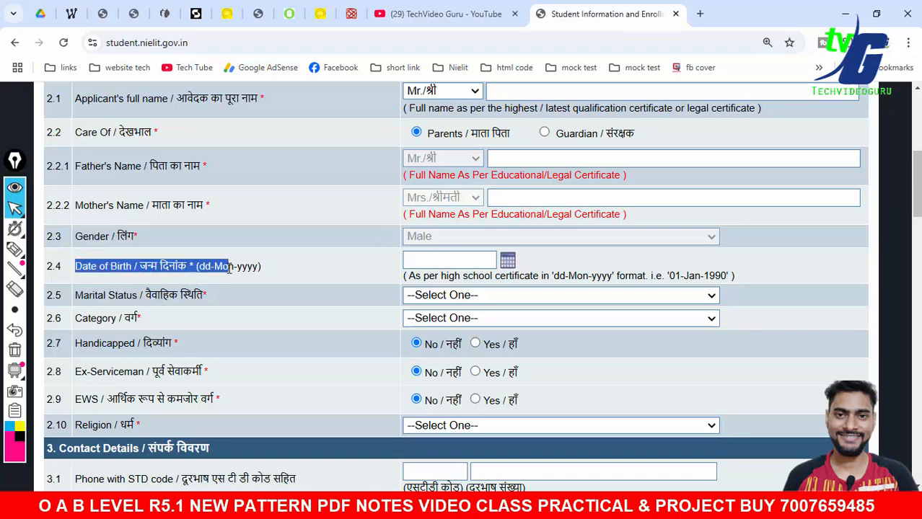
Enter a sample date of birth for the applicant by picking its year, month and day from the calendar.
{"action": "left_click", "coordinate": [494, 261]}
{"action": "left_click", "coordinate": [507, 261]}
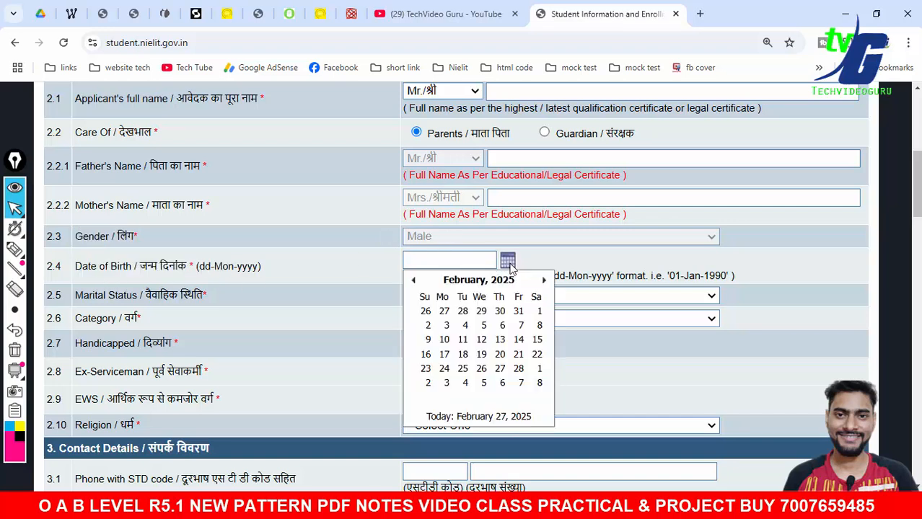
{"action": "left_click", "coordinate": [479, 281]}
{"action": "left_click", "coordinate": [479, 282]}
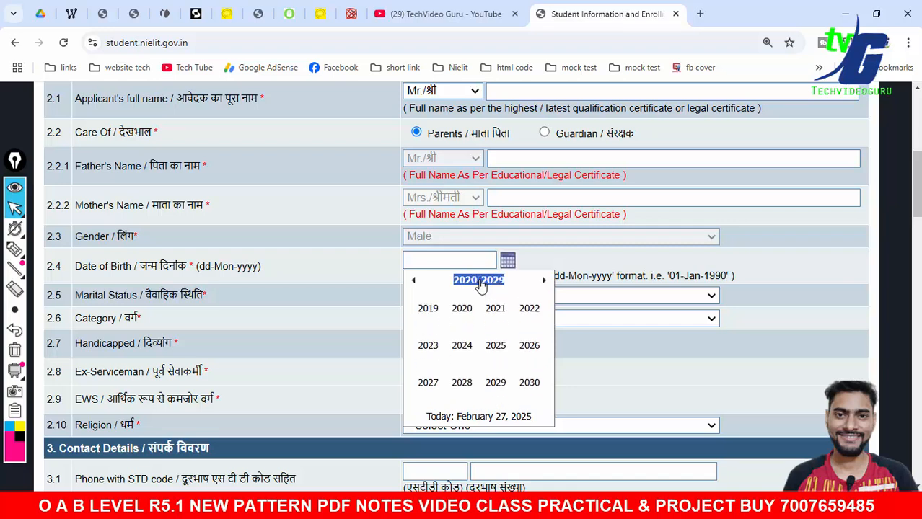
{"action": "left_click", "coordinate": [412, 282]}
{"action": "left_click", "coordinate": [412, 283]}
{"action": "left_click", "coordinate": [412, 282]}
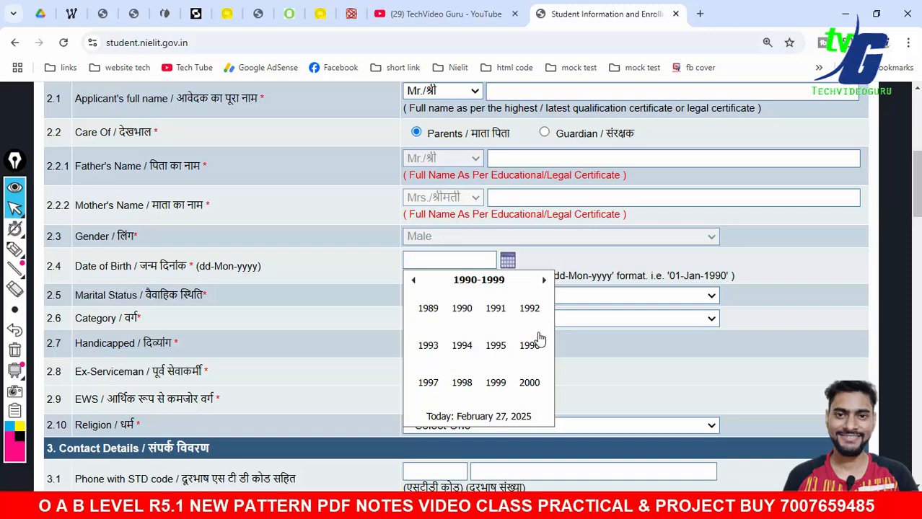
{"action": "left_click", "coordinate": [494, 309]}
{"action": "left_click", "coordinate": [463, 346]}
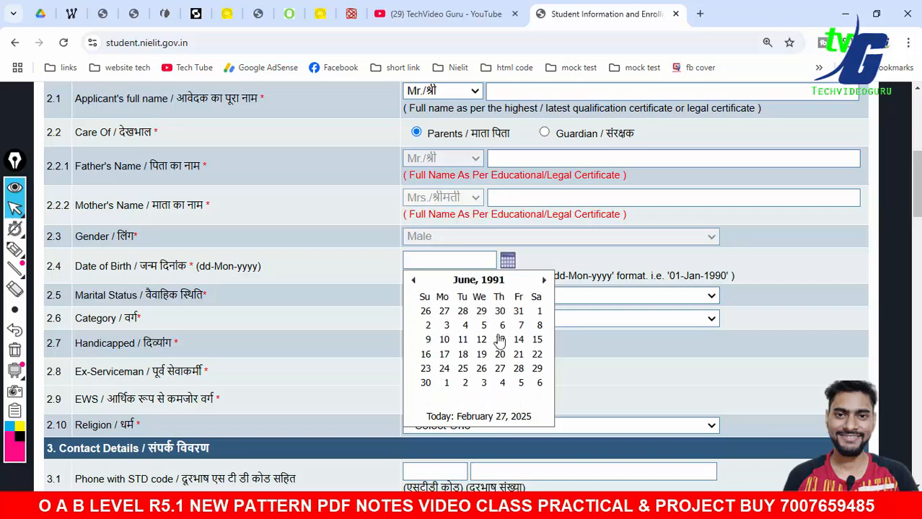
{"action": "left_click", "coordinate": [498, 341]}
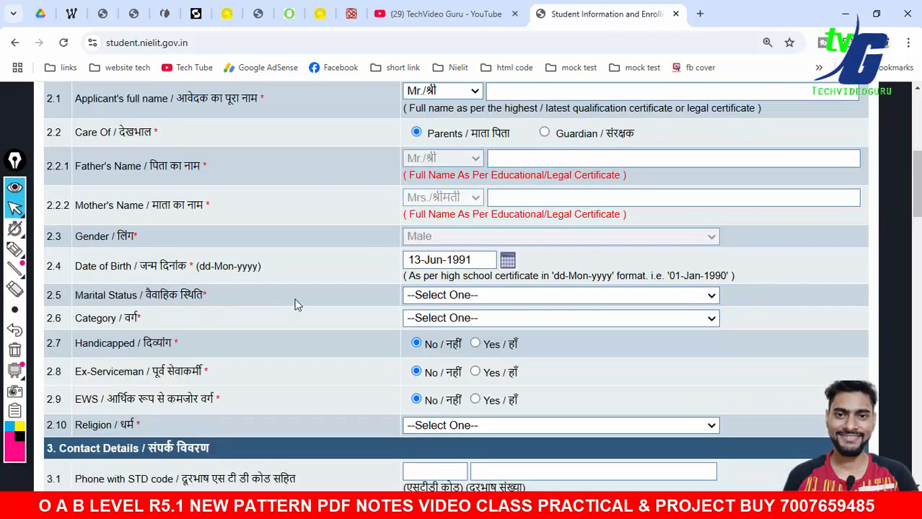
Highlight the Marital Status label, try Married, and set the marital status to Single / अविवाहित.
{"action": "left_click_drag", "start_coordinate": [80, 297], "coordinate": [212, 304]}
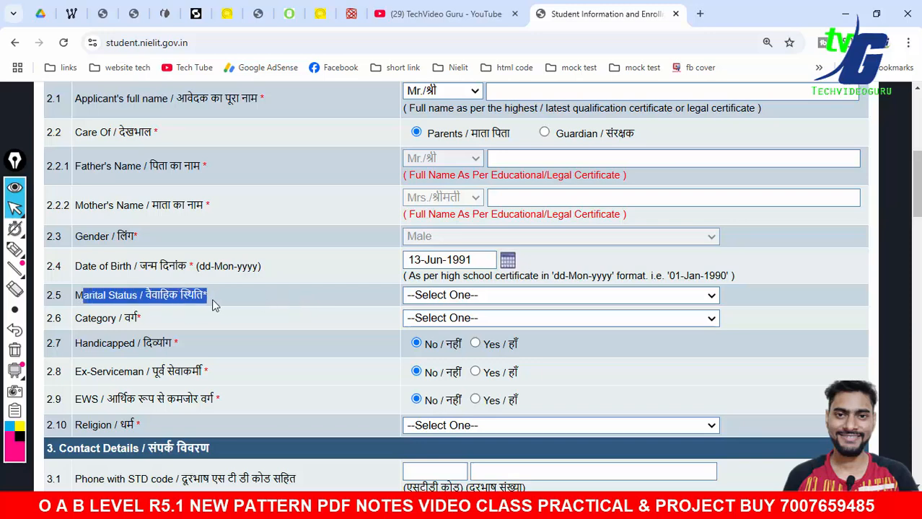
{"action": "scroll", "coordinate": [248, 300], "scroll_direction": "down", "scroll_amount": 1}
{"action": "left_click", "coordinate": [288, 259]}
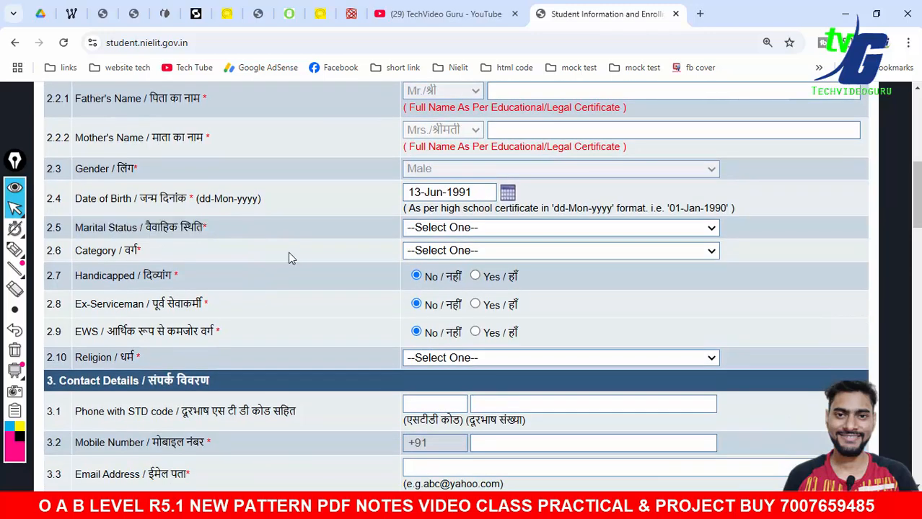
{"action": "left_click", "coordinate": [436, 231]}
{"action": "left_click", "coordinate": [438, 289]}
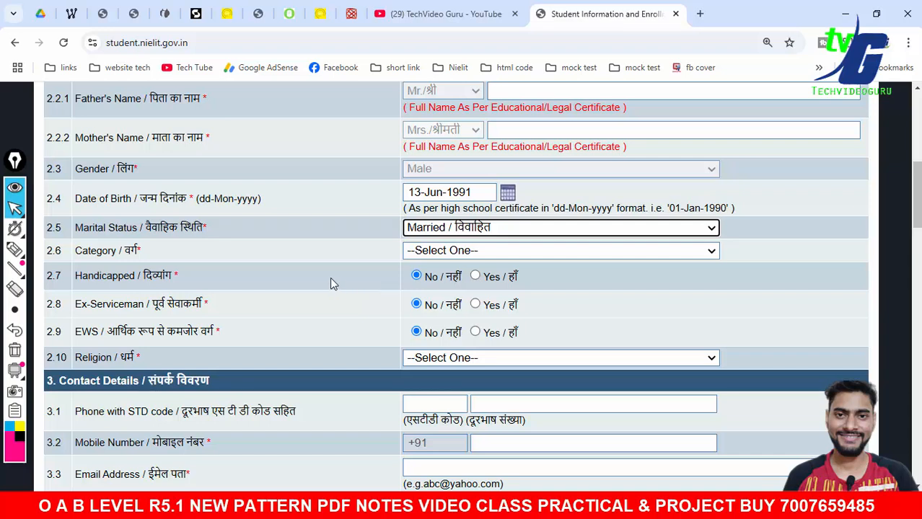
{"action": "left_click", "coordinate": [460, 229]}
{"action": "left_click", "coordinate": [450, 268]}
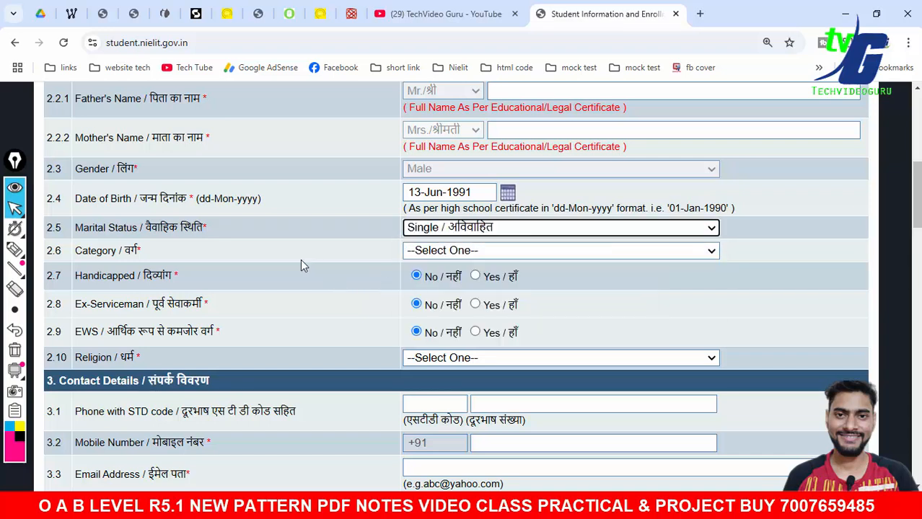
Show the Category choices without selecting one, and handwrite an underlined "SC/ST" note with a bracket beside the Category row.
{"action": "left_click", "coordinate": [134, 253]}
{"action": "left_click", "coordinate": [455, 251]}
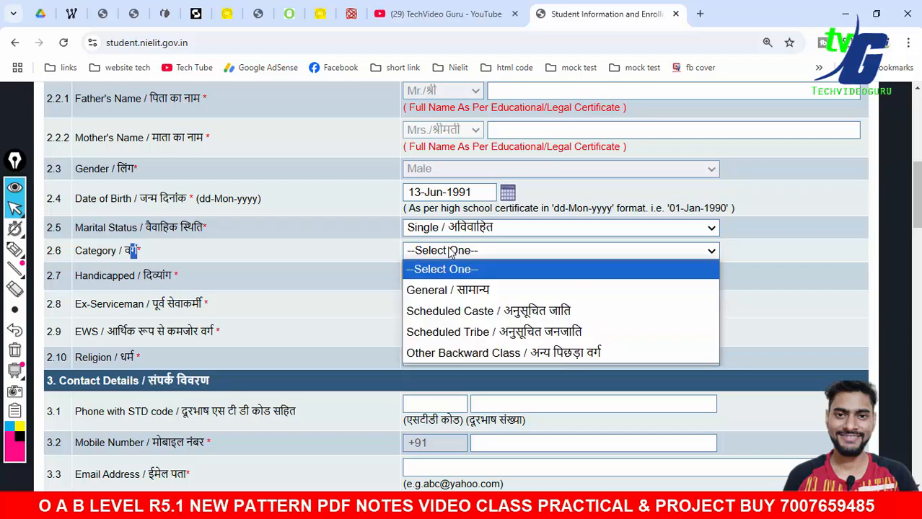
{"action": "left_click", "coordinate": [14, 249]}
{"action": "mouse_move", "coordinate": [195, 254]}
{"action": "left_mouse_down"}
{"action": "mouse_move", "coordinate": [170, 204]}
{"action": "mouse_move", "coordinate": [176, 280]}
{"action": "left_mouse_up"}
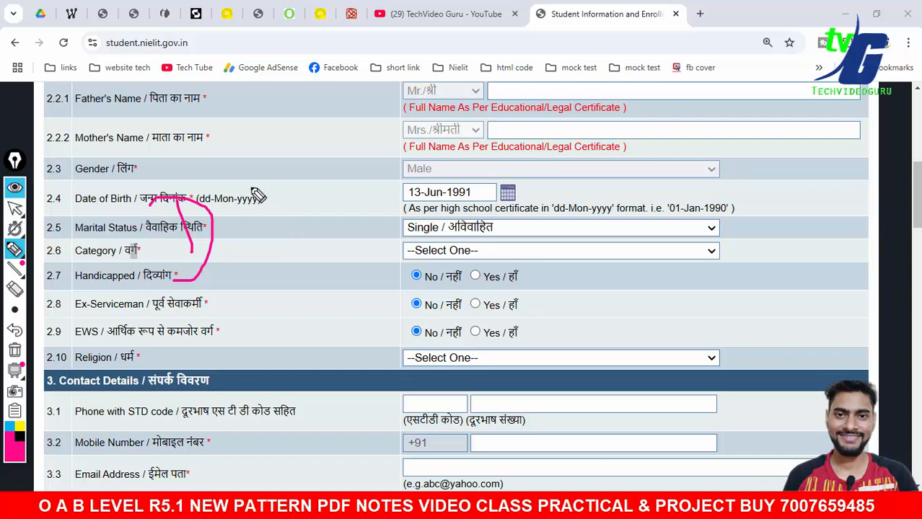
{"action": "left_click_drag", "start_coordinate": [252, 170], "coordinate": [231, 203]}
{"action": "left_click_drag", "start_coordinate": [285, 178], "coordinate": [264, 195]}
{"action": "left_click_drag", "start_coordinate": [311, 163], "coordinate": [311, 205]}
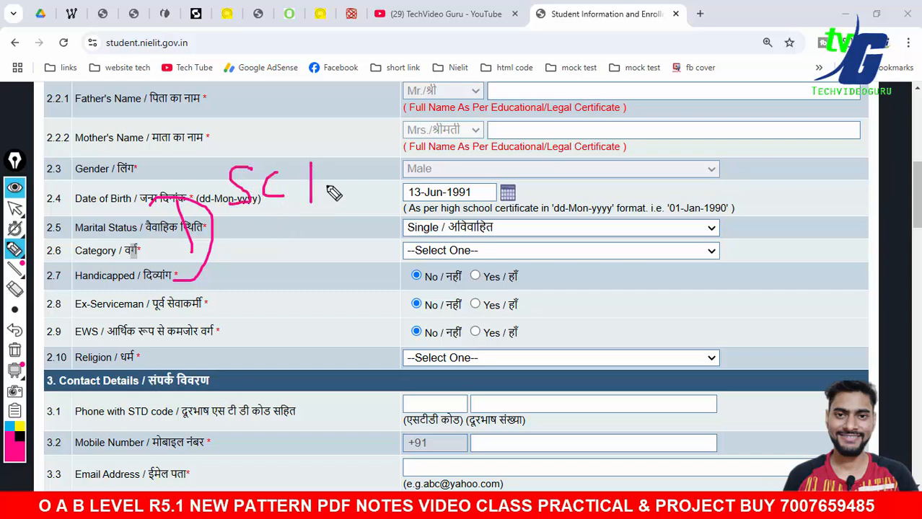
{"action": "mouse_move", "coordinate": [352, 170]}
{"action": "left_mouse_down"}
{"action": "mouse_move", "coordinate": [333, 192]}
{"action": "mouse_move", "coordinate": [404, 163]}
{"action": "mouse_move", "coordinate": [389, 204]}
{"action": "left_mouse_up"}
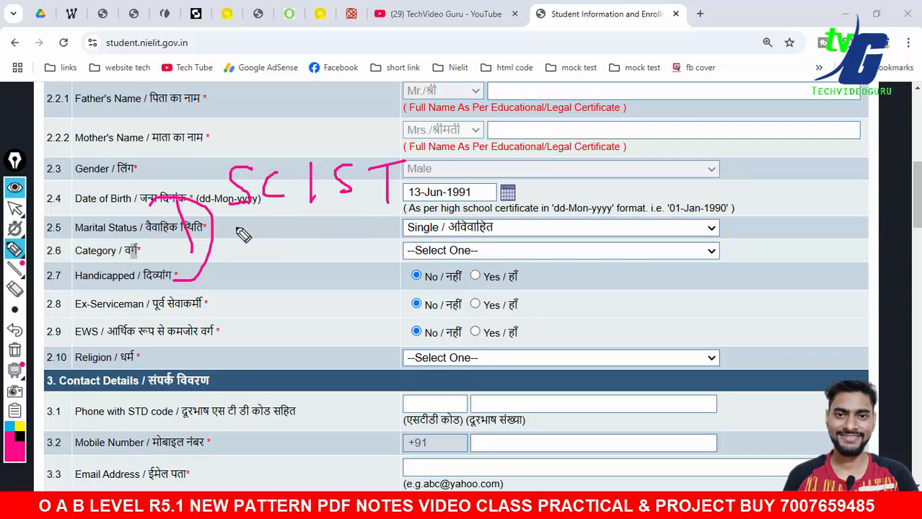
{"action": "left_click_drag", "start_coordinate": [234, 228], "coordinate": [408, 211]}
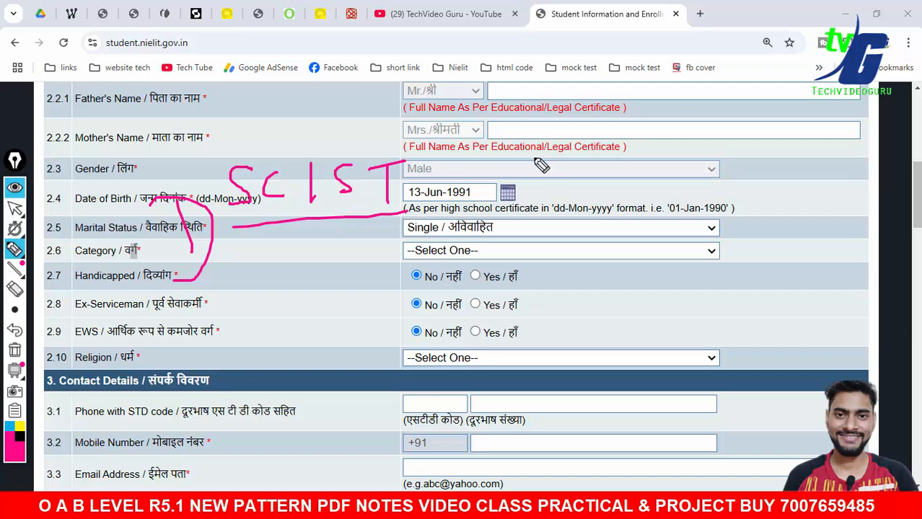
Handwrite explanatory notes over the form's entry fields: an underlined "2-50", "SC/ST" with an added group, "Insti" and "6000".
{"action": "mouse_move", "coordinate": [525, 133]}
{"action": "left_mouse_down"}
{"action": "mouse_move", "coordinate": [537, 151]}
{"action": "mouse_move", "coordinate": [559, 153]}
{"action": "mouse_move", "coordinate": [573, 138]}
{"action": "mouse_move", "coordinate": [570, 153]}
{"action": "mouse_move", "coordinate": [601, 131]}
{"action": "left_mouse_up"}
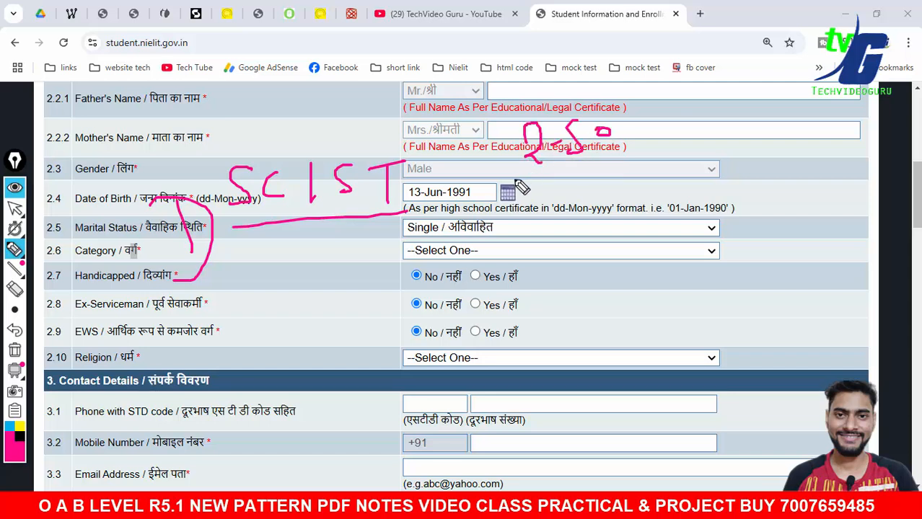
{"action": "left_click_drag", "start_coordinate": [513, 180], "coordinate": [639, 154]}
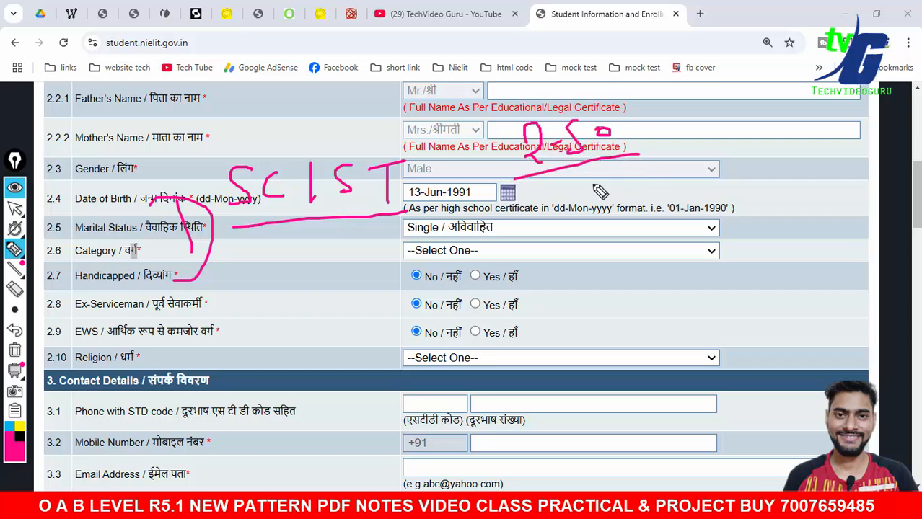
{"action": "left_click_drag", "start_coordinate": [561, 188], "coordinate": [569, 212]}
{"action": "mouse_move", "coordinate": [561, 186]}
{"action": "left_mouse_down"}
{"action": "mouse_move", "coordinate": [623, 198]}
{"action": "mouse_move", "coordinate": [644, 187]}
{"action": "mouse_move", "coordinate": [685, 200]}
{"action": "mouse_move", "coordinate": [708, 193]}
{"action": "mouse_move", "coordinate": [721, 206]}
{"action": "mouse_move", "coordinate": [755, 208]}
{"action": "mouse_move", "coordinate": [794, 191]}
{"action": "left_mouse_up"}
{"action": "mouse_move", "coordinate": [590, 254]}
{"action": "left_mouse_down"}
{"action": "mouse_move", "coordinate": [618, 282]}
{"action": "mouse_move", "coordinate": [709, 251]}
{"action": "mouse_move", "coordinate": [724, 276]}
{"action": "left_mouse_up"}
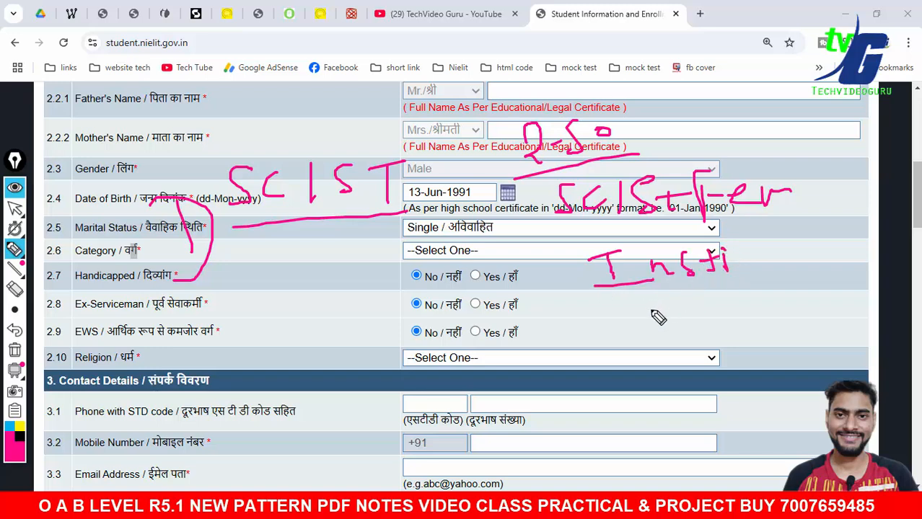
{"action": "mouse_move", "coordinate": [657, 317]}
{"action": "left_mouse_down"}
{"action": "mouse_move", "coordinate": [662, 354]}
{"action": "mouse_move", "coordinate": [747, 322]}
{"action": "left_mouse_up"}
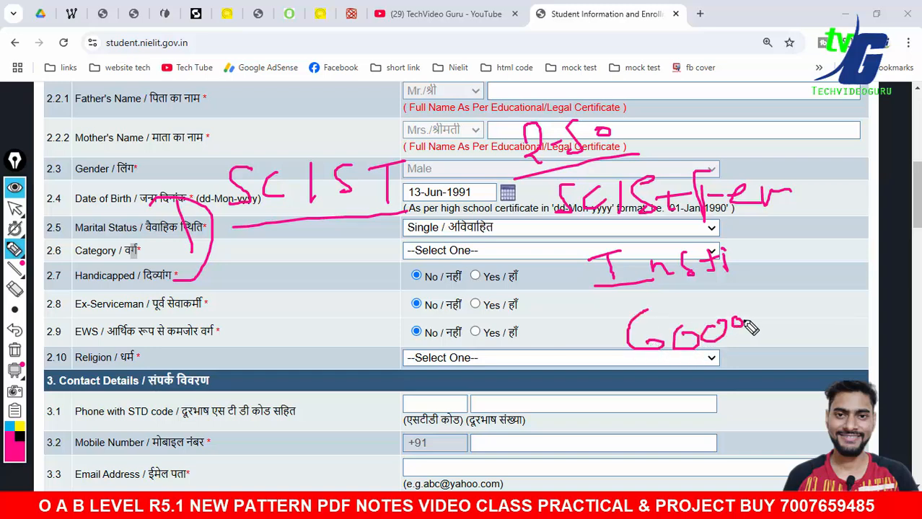
{"action": "left_click_drag", "start_coordinate": [765, 289], "coordinate": [754, 361]}
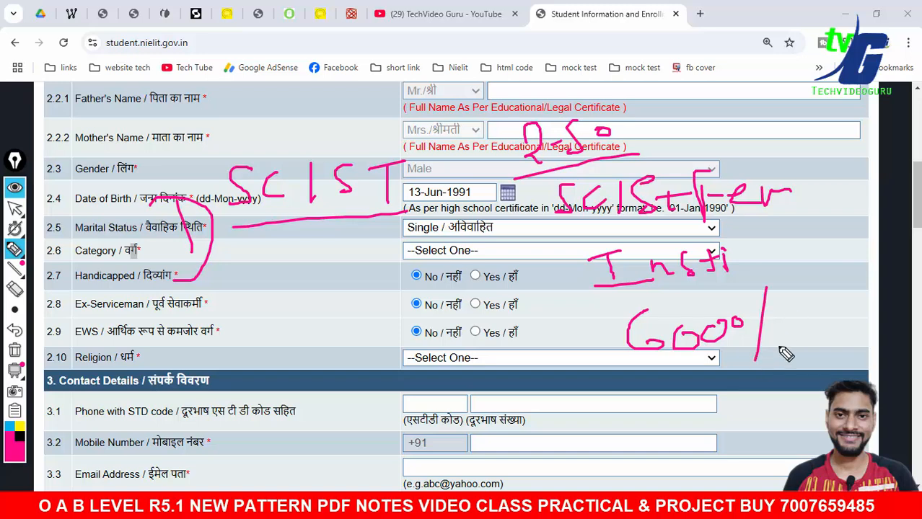
{"action": "mouse_move", "coordinate": [795, 317]}
{"action": "left_mouse_down"}
{"action": "mouse_move", "coordinate": [799, 338]}
{"action": "mouse_move", "coordinate": [840, 328]}
{"action": "mouse_move", "coordinate": [846, 318]}
{"action": "mouse_move", "coordinate": [848, 341]}
{"action": "left_mouse_up"}
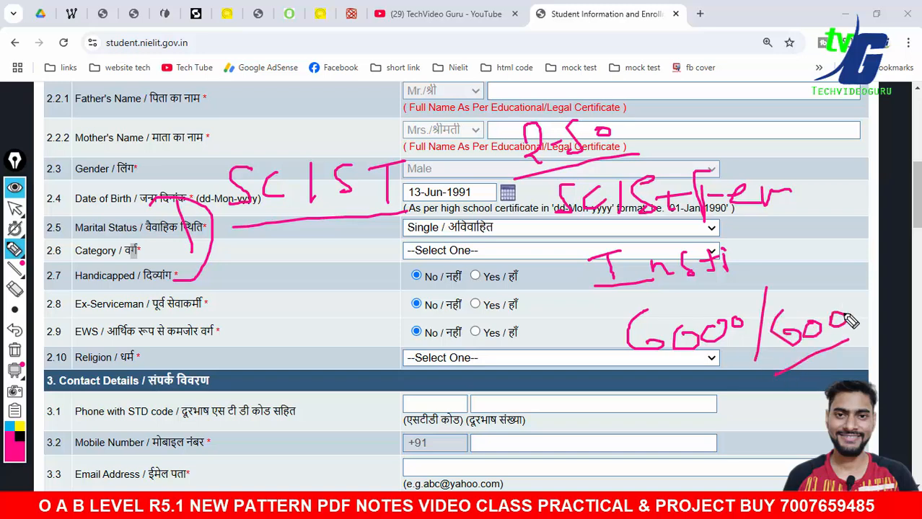
{"action": "left_click_drag", "start_coordinate": [855, 309], "coordinate": [865, 306]}
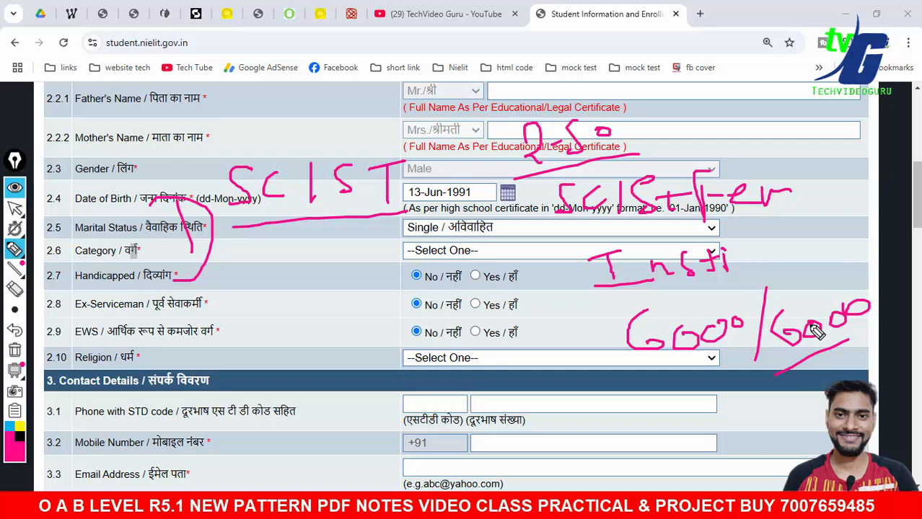
Underline the Handicapped row, draw a large check mark over the notes, and clear all annotations.
{"action": "left_click_drag", "start_coordinate": [169, 293], "coordinate": [248, 278]}
{"action": "mouse_move", "coordinate": [559, 153]}
{"action": "left_mouse_down"}
{"action": "mouse_move", "coordinate": [670, 306]}
{"action": "mouse_move", "coordinate": [815, 156]}
{"action": "left_mouse_up"}
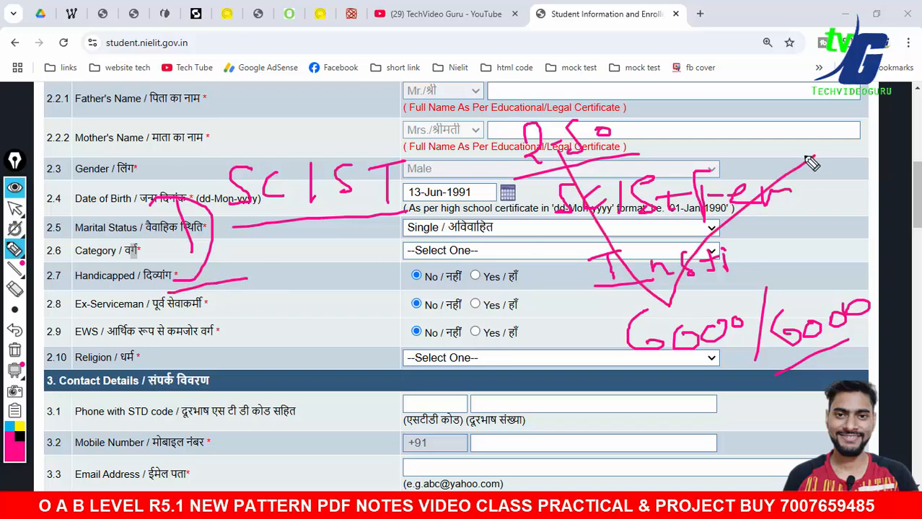
{"action": "left_click", "coordinate": [14, 350]}
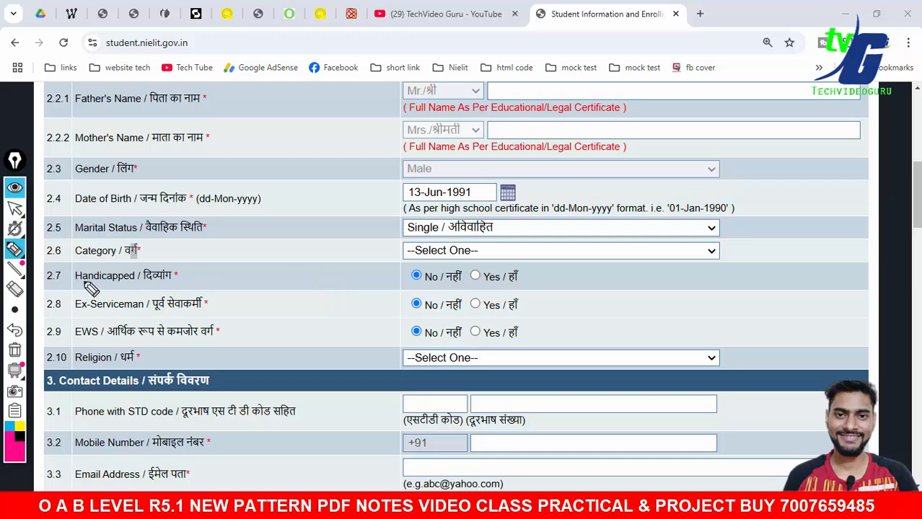
{"action": "left_click", "coordinate": [14, 208]}
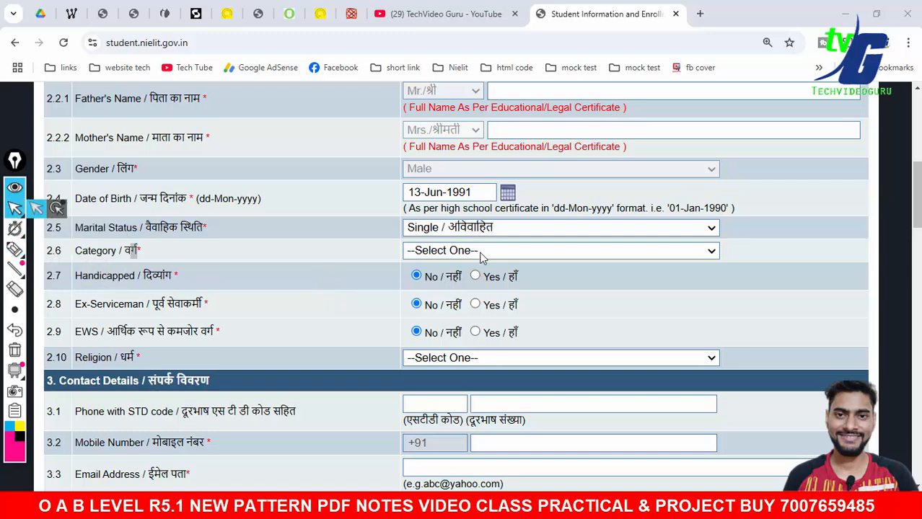
Set the category to General / सामान्य and the religion to Hinduism / हिन्दू.
{"action": "left_click", "coordinate": [473, 251]}
{"action": "left_click", "coordinate": [465, 290]}
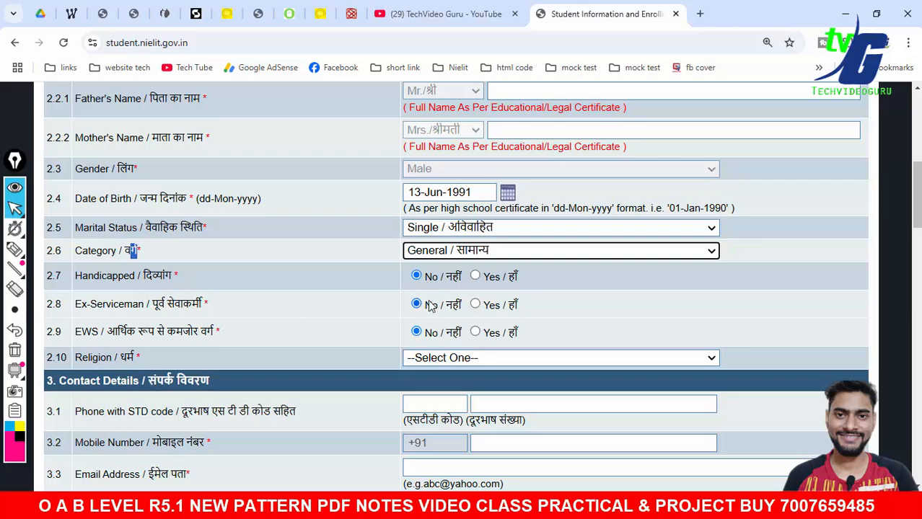
{"action": "scroll", "coordinate": [373, 333], "scroll_direction": "down", "scroll_amount": 2}
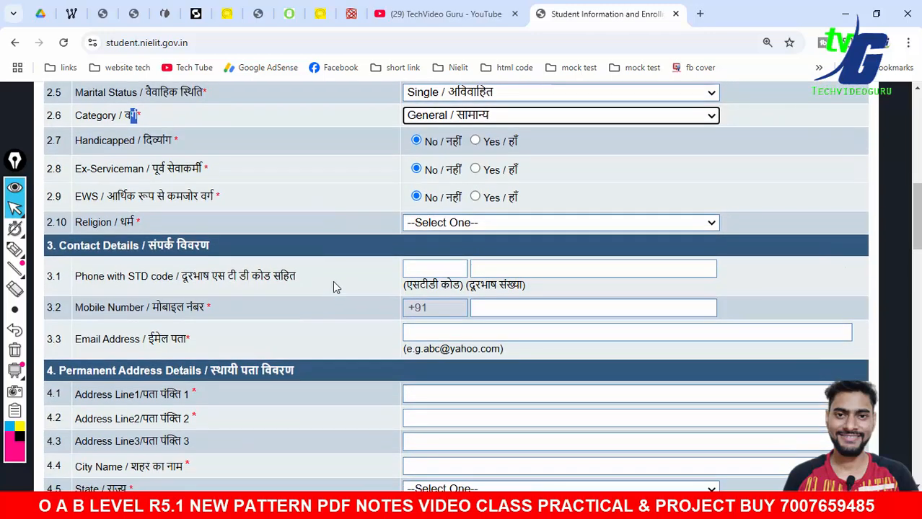
{"action": "left_click", "coordinate": [470, 224]}
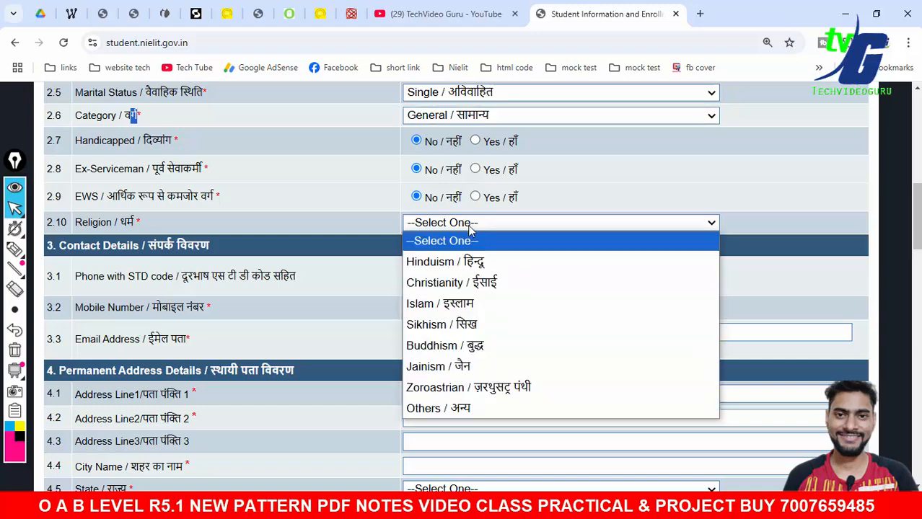
{"action": "left_click", "coordinate": [446, 264]}
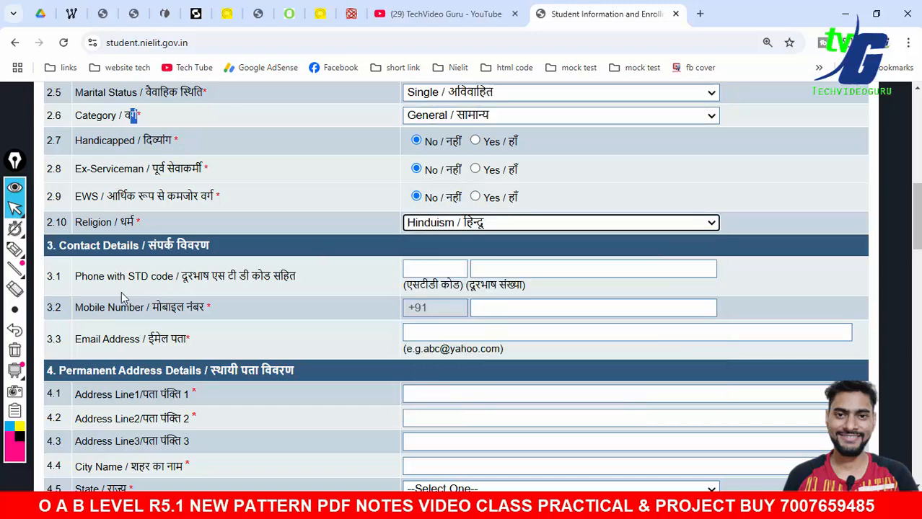
Highlight the Phone with STD code label and point out the Mobile Number and Email Address fields without filling them in.
{"action": "left_click_drag", "start_coordinate": [84, 277], "coordinate": [304, 286]}
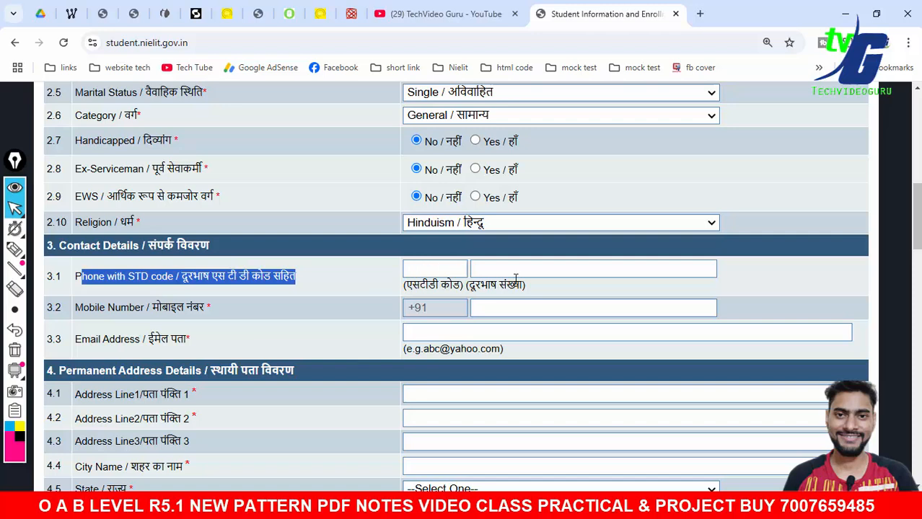
{"action": "scroll", "coordinate": [543, 286], "scroll_direction": "down", "scroll_amount": 1}
{"action": "left_click", "coordinate": [496, 241]}
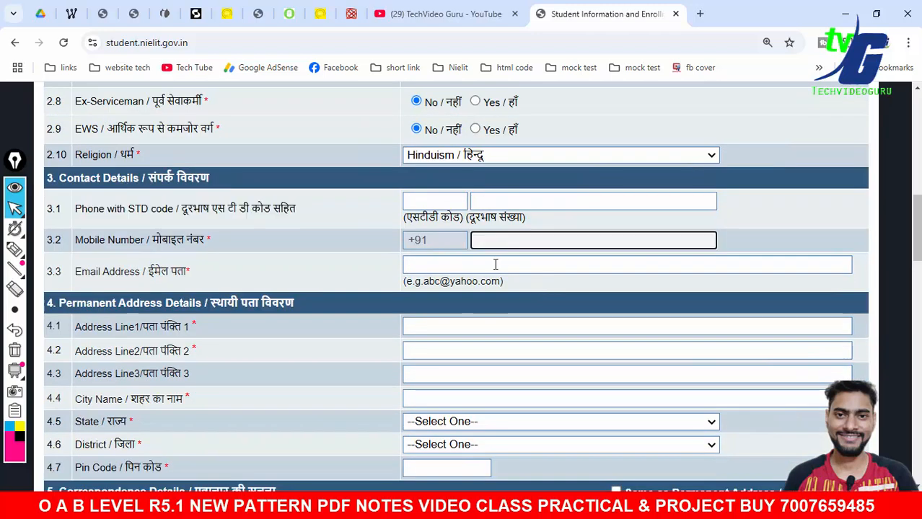
{"action": "left_click", "coordinate": [495, 264]}
Mark the Mobile Number field with check marks, write a circled "OTP Reg" note beside it, and clear the annotations.
{"action": "left_click", "coordinate": [15, 249]}
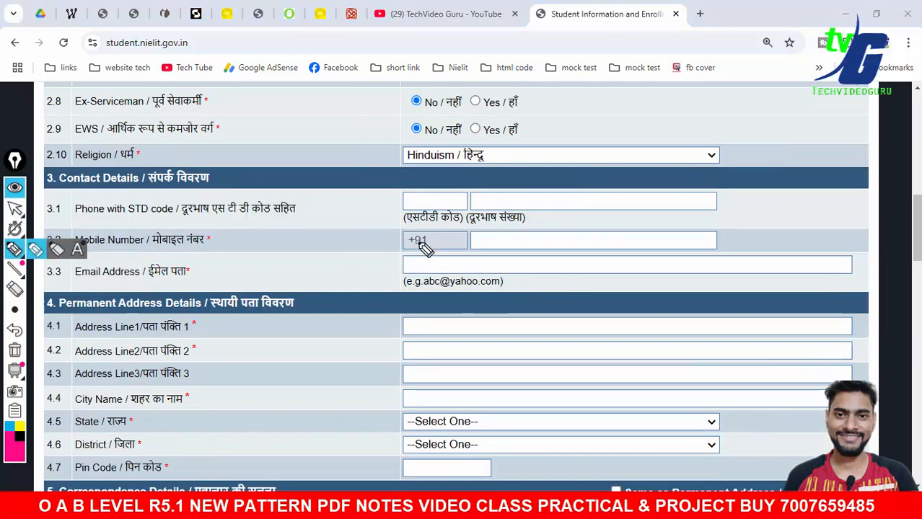
{"action": "left_click_drag", "start_coordinate": [425, 261], "coordinate": [482, 228]}
{"action": "left_click_drag", "start_coordinate": [426, 257], "coordinate": [479, 247]}
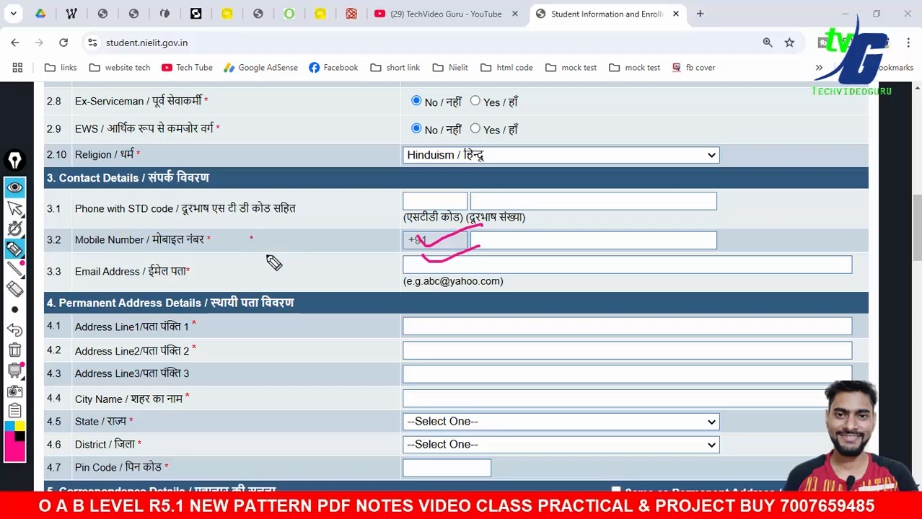
{"action": "left_click_drag", "start_coordinate": [246, 238], "coordinate": [271, 236]}
{"action": "left_click_drag", "start_coordinate": [290, 230], "coordinate": [303, 264]}
{"action": "left_click_drag", "start_coordinate": [303, 232], "coordinate": [305, 248]}
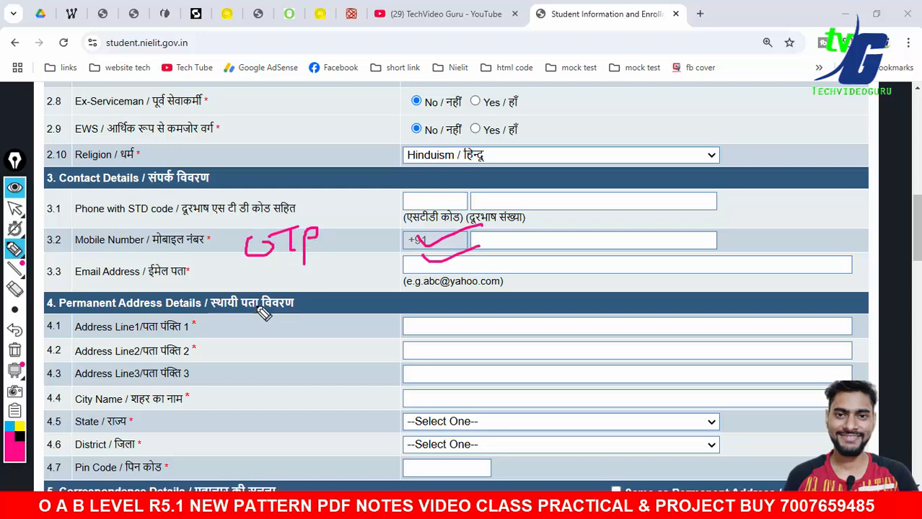
{"action": "mouse_move", "coordinate": [250, 279]}
{"action": "left_mouse_down"}
{"action": "mouse_move", "coordinate": [271, 301]}
{"action": "mouse_move", "coordinate": [295, 304]}
{"action": "mouse_move", "coordinate": [306, 346]}
{"action": "left_mouse_up"}
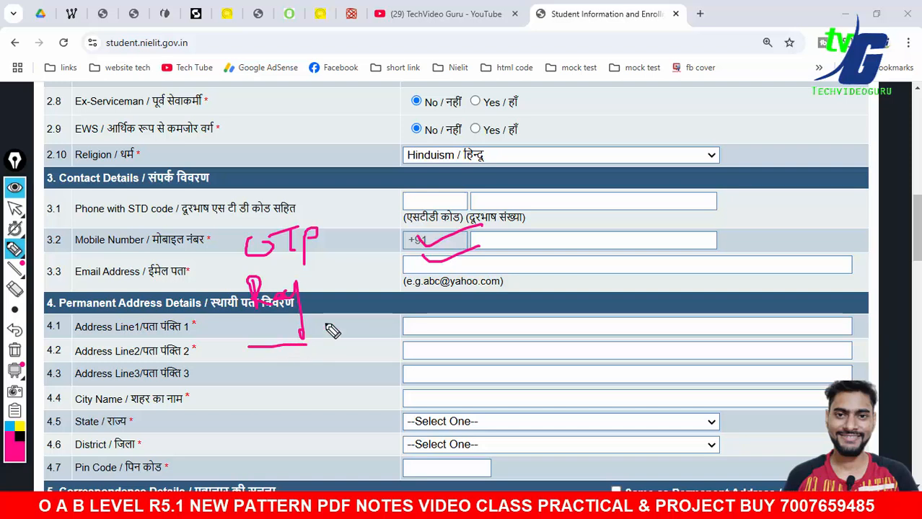
{"action": "mouse_move", "coordinate": [336, 216]}
{"action": "left_mouse_down"}
{"action": "mouse_move", "coordinate": [220, 260]}
{"action": "mouse_move", "coordinate": [366, 297]}
{"action": "left_mouse_up"}
{"action": "left_click_drag", "start_coordinate": [370, 250], "coordinate": [326, 221]}
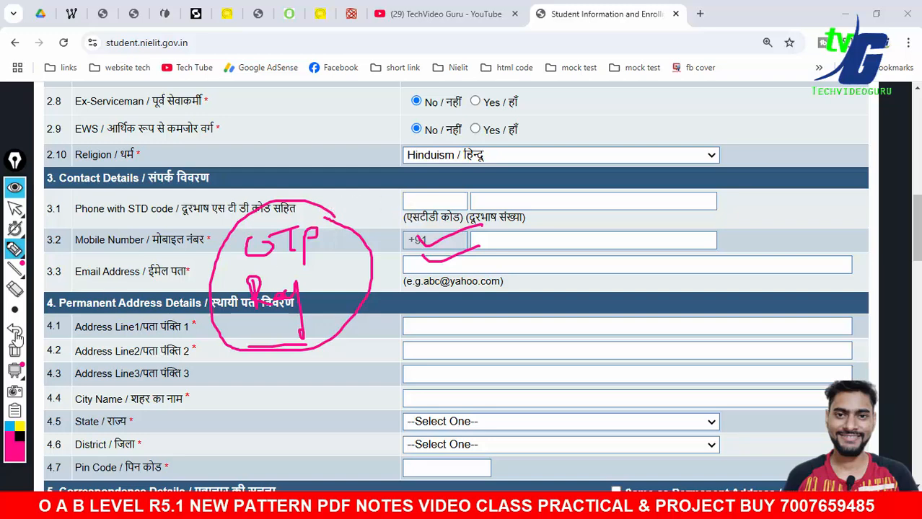
{"action": "left_click", "coordinate": [15, 350]}
{"action": "left_click", "coordinate": [14, 209]}
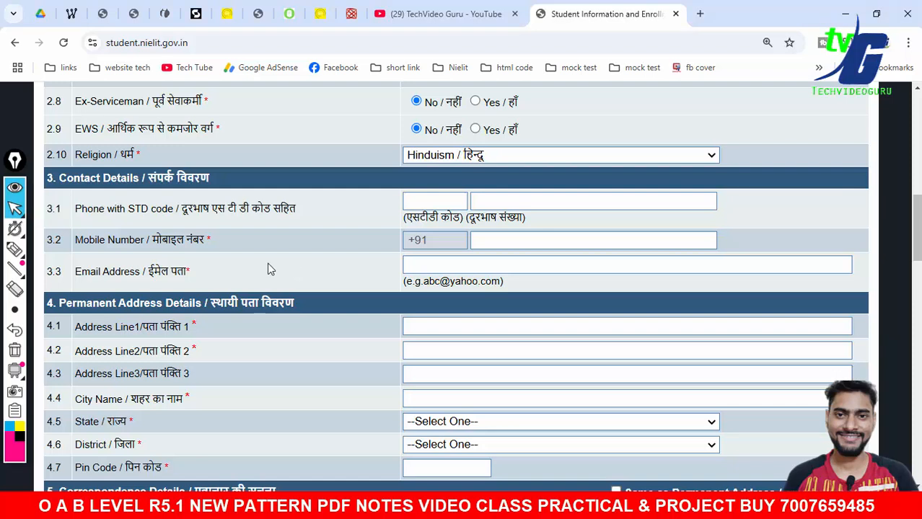
Draw a single check mark at the Mobile Number field's country code and erase it.
{"action": "left_click", "coordinate": [14, 249]}
{"action": "mouse_move", "coordinate": [372, 229]}
{"action": "left_mouse_down"}
{"action": "mouse_move", "coordinate": [382, 245]}
{"action": "mouse_move", "coordinate": [441, 225]}
{"action": "left_mouse_up"}
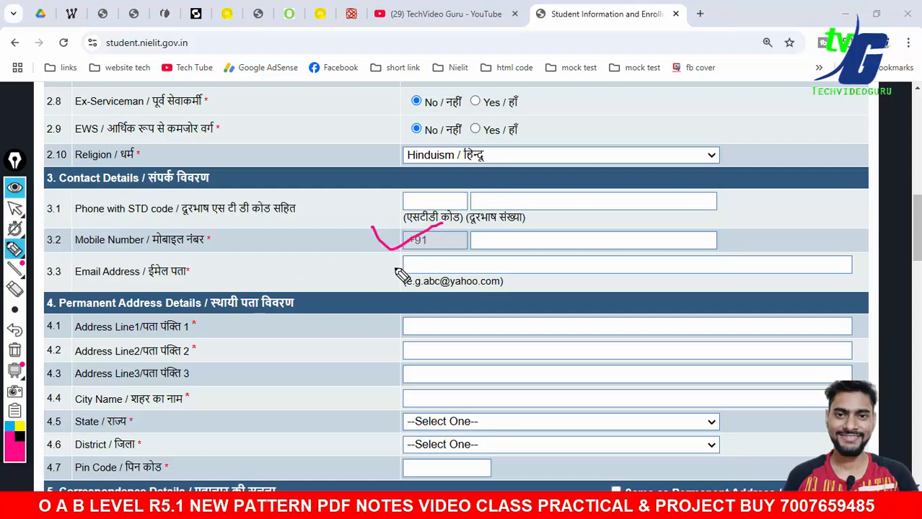
{"action": "left_click", "coordinate": [14, 349]}
{"action": "left_click", "coordinate": [15, 208]}
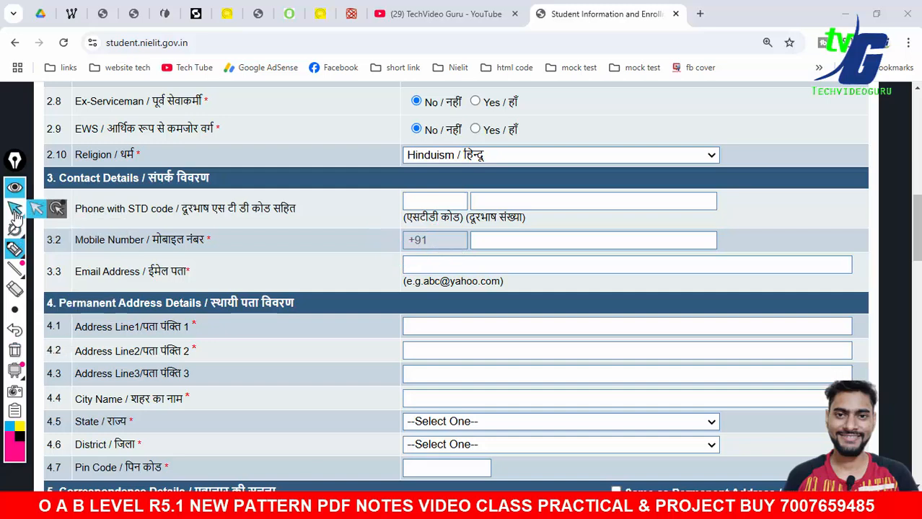
Highlight the Permanent Address Details and Correspondence Details section headings to review them.
{"action": "scroll", "coordinate": [316, 269], "scroll_direction": "down", "scroll_amount": 5}
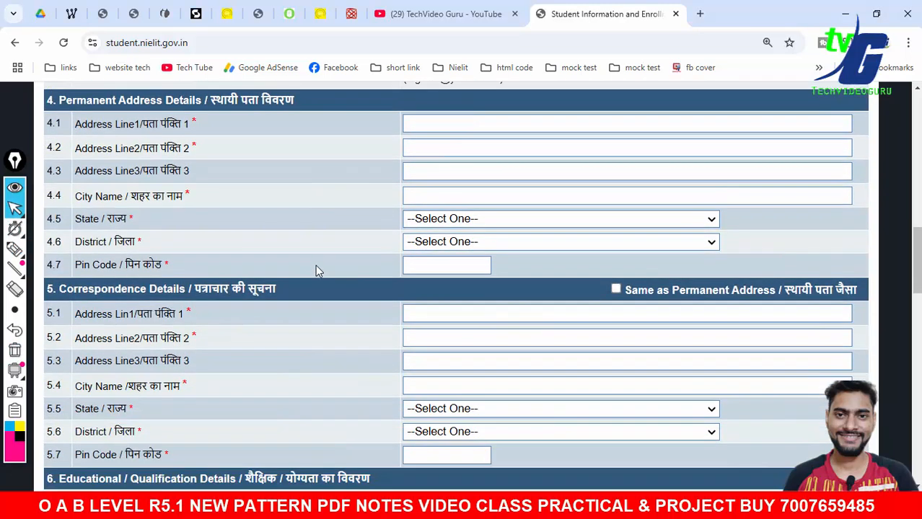
{"action": "left_click_drag", "start_coordinate": [111, 105], "coordinate": [267, 106]}
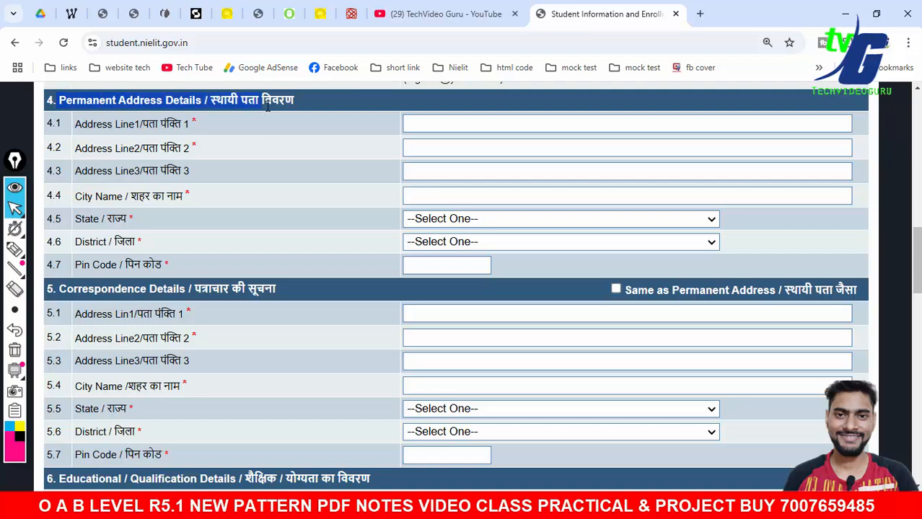
{"action": "left_click_drag", "start_coordinate": [61, 290], "coordinate": [280, 293]}
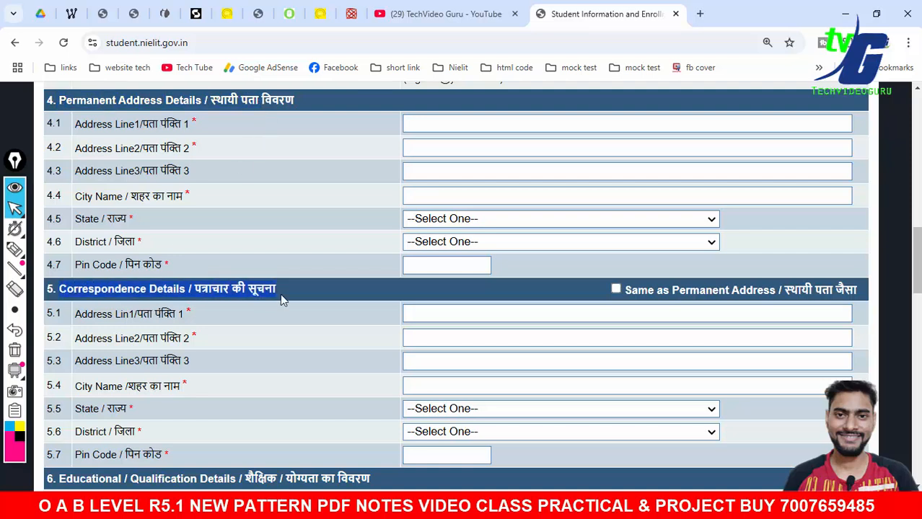
{"action": "left_click", "coordinate": [253, 251]}
Mark the permanent address fields, circle the Same as Permanent Address checkbox, draw a line through the correspondence fields, and clear the annotations.
{"action": "left_click", "coordinate": [16, 252]}
{"action": "mouse_move", "coordinate": [376, 117]}
{"action": "left_mouse_down"}
{"action": "mouse_move", "coordinate": [430, 116]}
{"action": "mouse_move", "coordinate": [386, 145]}
{"action": "mouse_move", "coordinate": [424, 162]}
{"action": "left_mouse_up"}
{"action": "left_click_drag", "start_coordinate": [378, 188], "coordinate": [424, 192]}
{"action": "left_click_drag", "start_coordinate": [383, 215], "coordinate": [432, 215]}
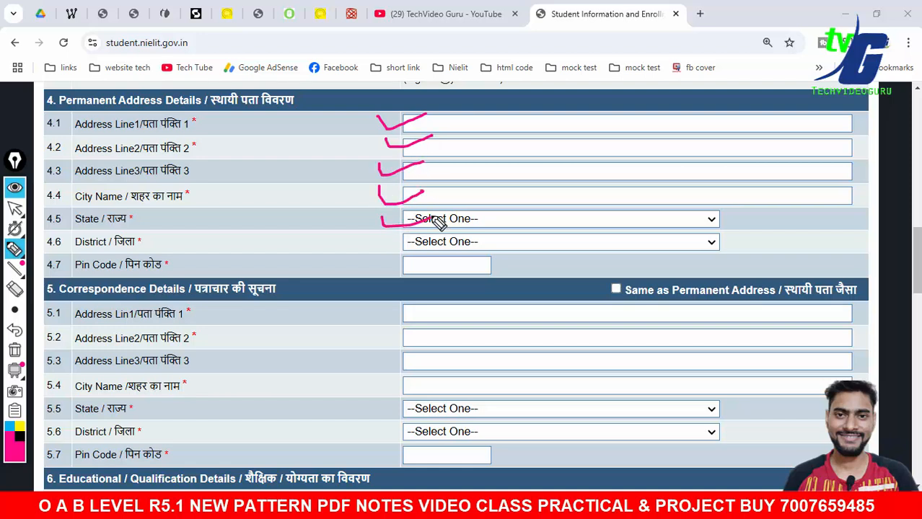
{"action": "mouse_move", "coordinate": [625, 274]}
{"action": "left_mouse_down"}
{"action": "mouse_move", "coordinate": [591, 289]}
{"action": "mouse_move", "coordinate": [647, 283]}
{"action": "left_mouse_up"}
{"action": "left_click_drag", "start_coordinate": [479, 307], "coordinate": [480, 425]}
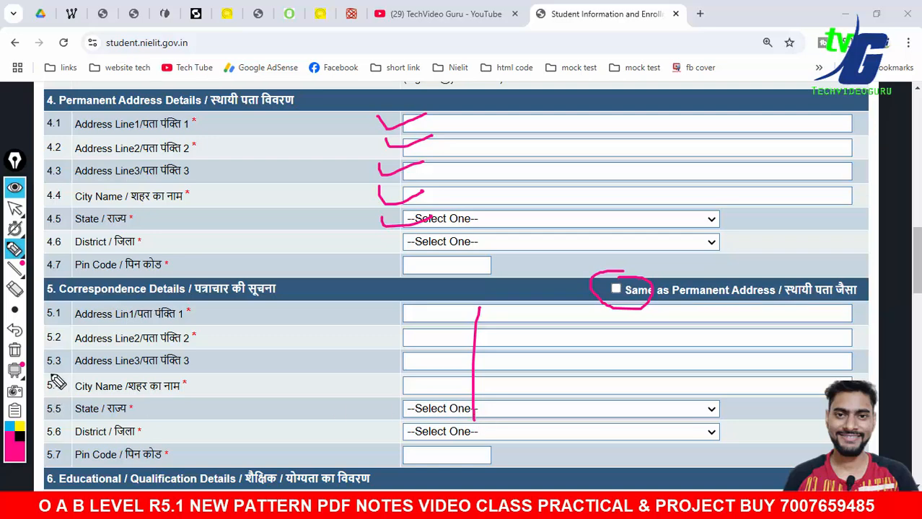
{"action": "left_click", "coordinate": [15, 350]}
{"action": "left_click", "coordinate": [15, 209]}
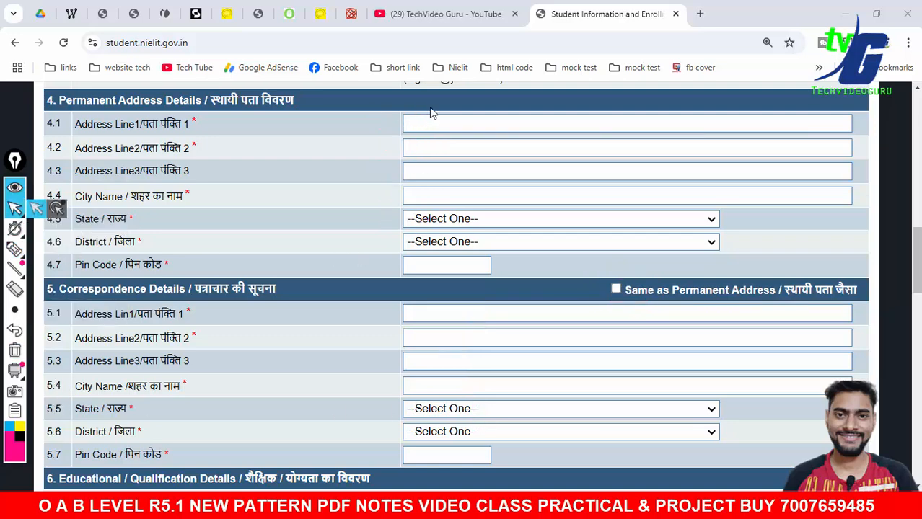
Examine the Educational / Qualification Details section and highlight the Highest Educational Qualification label.
{"action": "scroll", "coordinate": [425, 303], "scroll_direction": "down", "scroll_amount": 1}
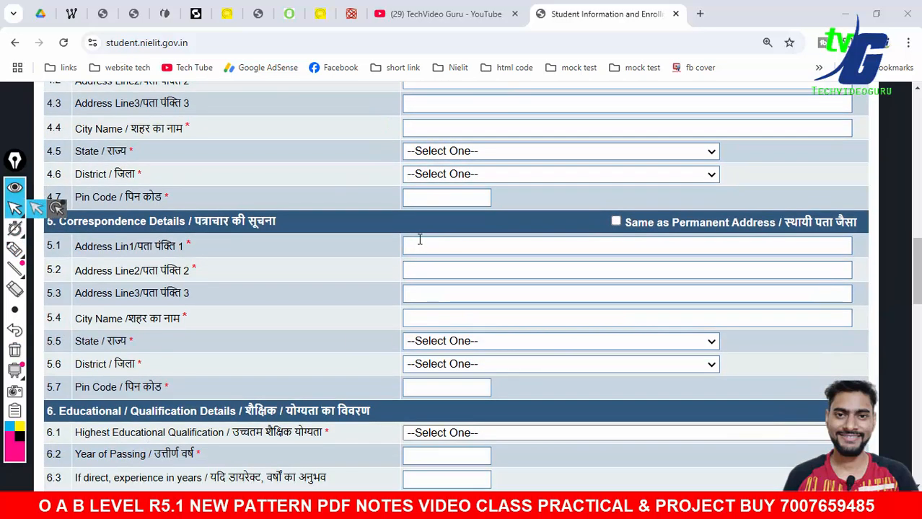
{"action": "scroll", "coordinate": [339, 324], "scroll_direction": "down", "scroll_amount": 3}
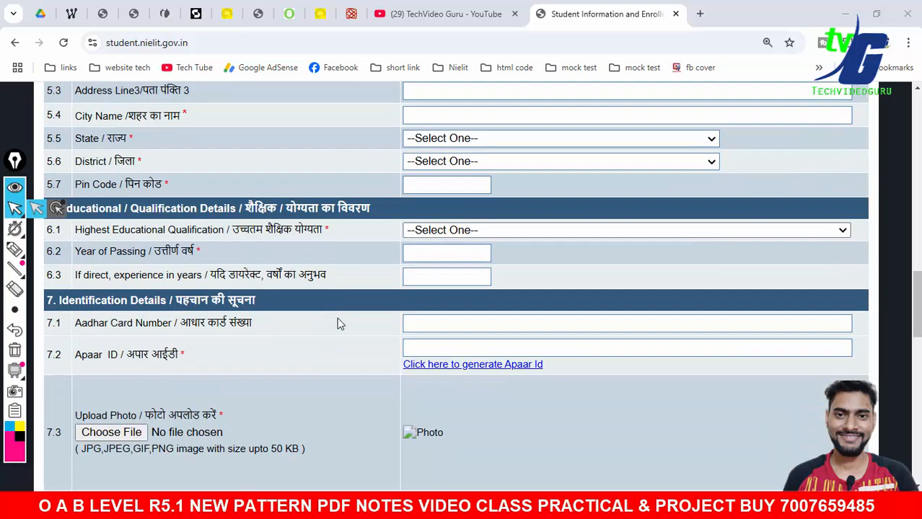
{"action": "left_click_drag", "start_coordinate": [75, 229], "coordinate": [360, 239]}
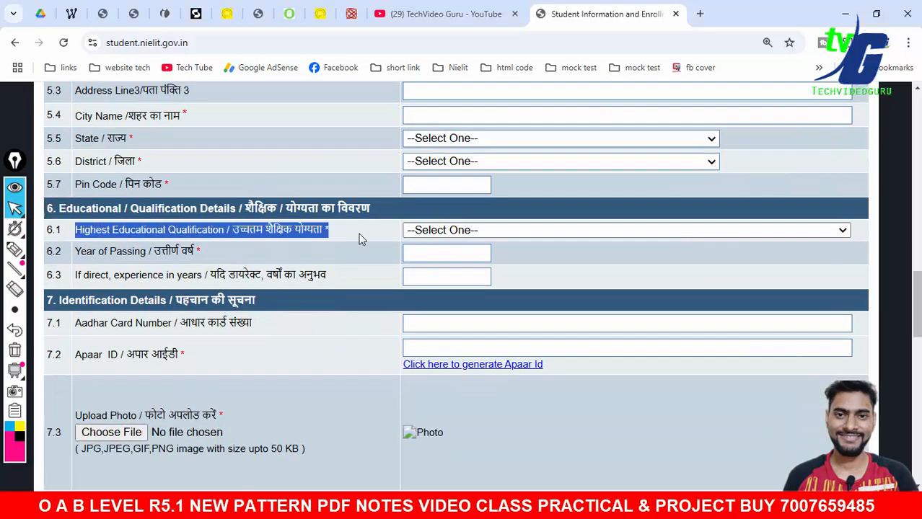
{"action": "left_click", "coordinate": [362, 236]}
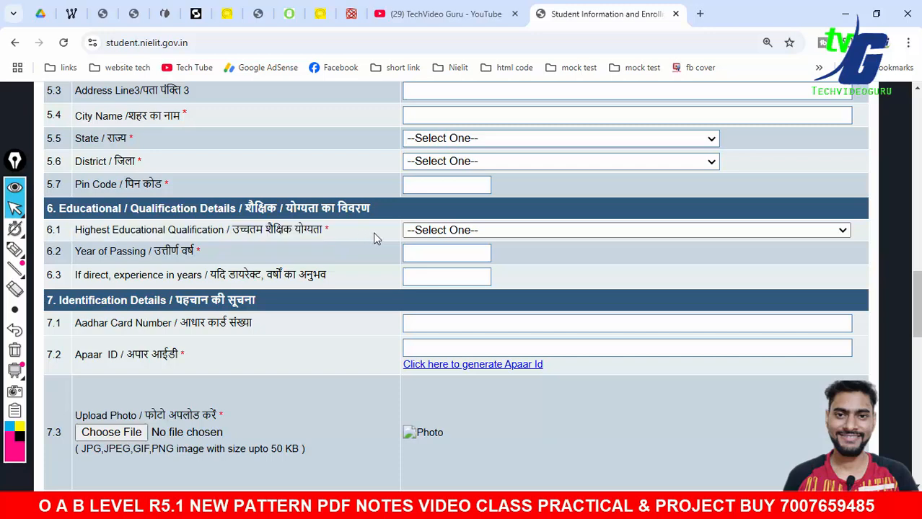
Switch to the Word document, highlight the REGISTRATION FORM line in the process list, and return to the NIELIT form in the browser.
{"action": "mouse_move", "coordinate": [368, 505]}
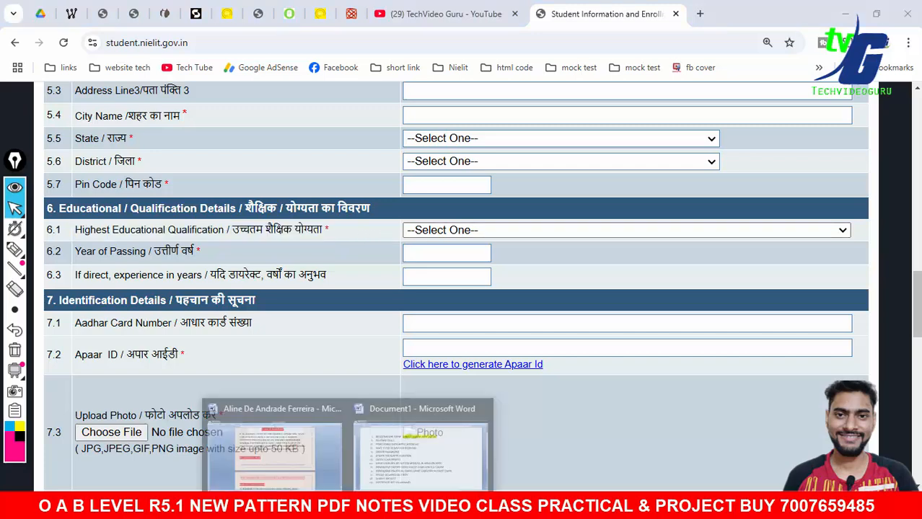
{"action": "left_click", "coordinate": [422, 436]}
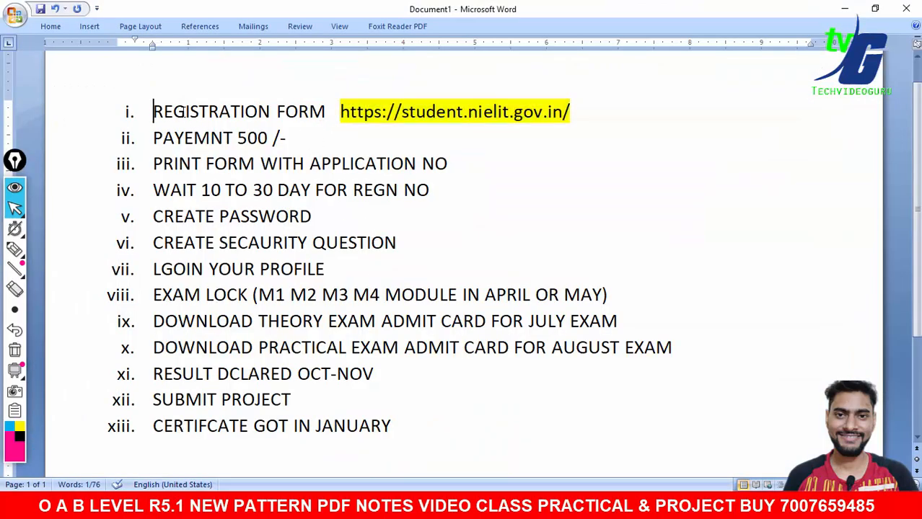
{"action": "left_click_drag", "start_coordinate": [154, 112], "coordinate": [381, 112]}
{"action": "key", "text": "alt+Tab"}
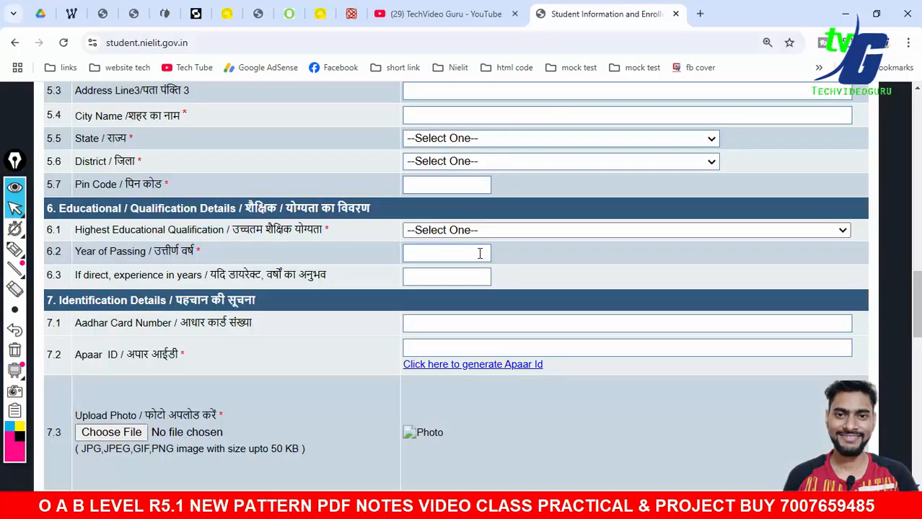
Try 10+ITI recognized, 10+2, NCVT - DP & CS / COPA, Graduation or Higher and Polytechnic Diploma as the Highest Educational Qualification.
{"action": "left_click", "coordinate": [463, 231]}
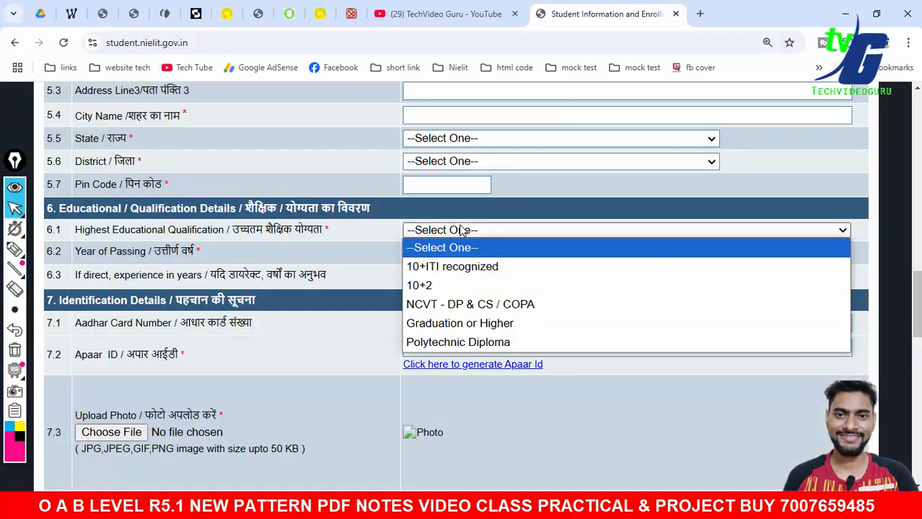
{"action": "left_click", "coordinate": [469, 267]}
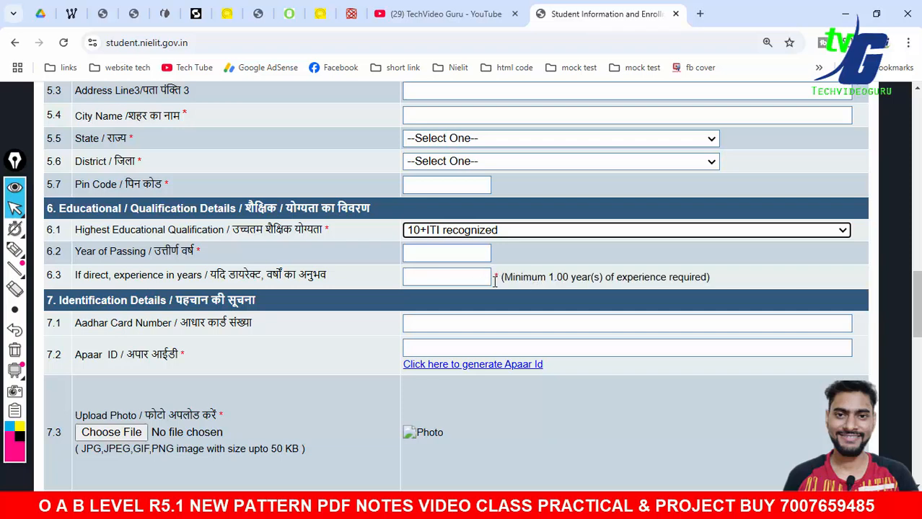
{"action": "left_click", "coordinate": [472, 232]}
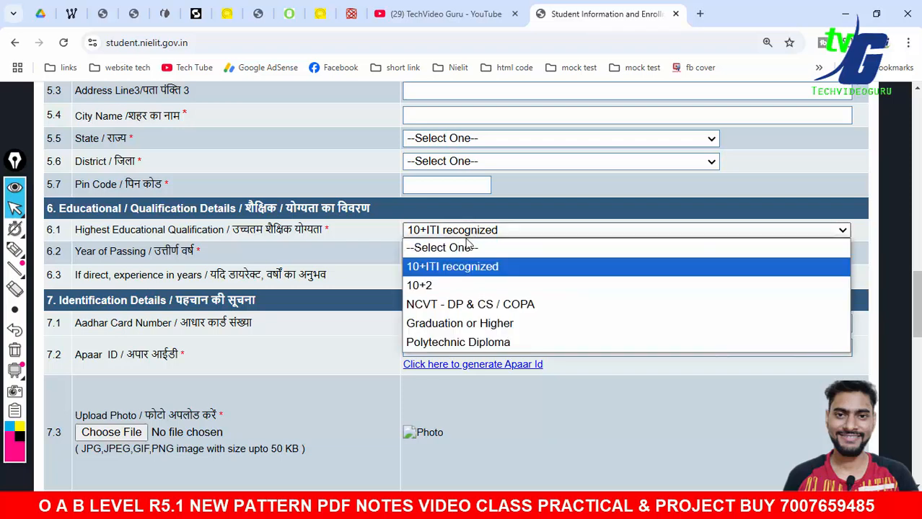
{"action": "left_click", "coordinate": [443, 287]}
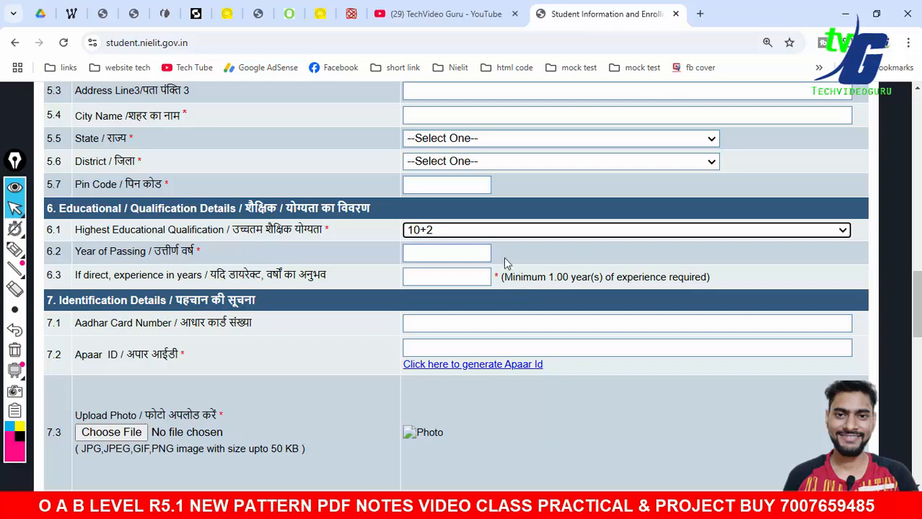
{"action": "left_click", "coordinate": [482, 232]}
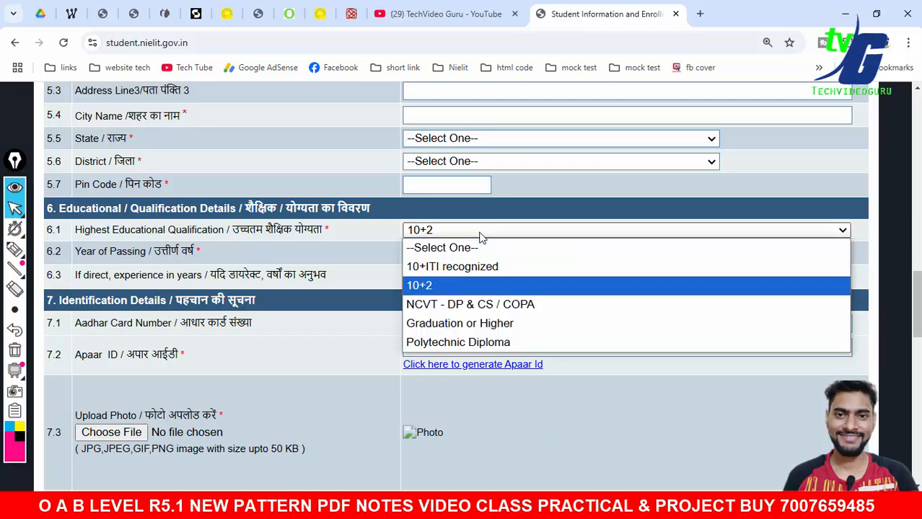
{"action": "left_click", "coordinate": [448, 313]}
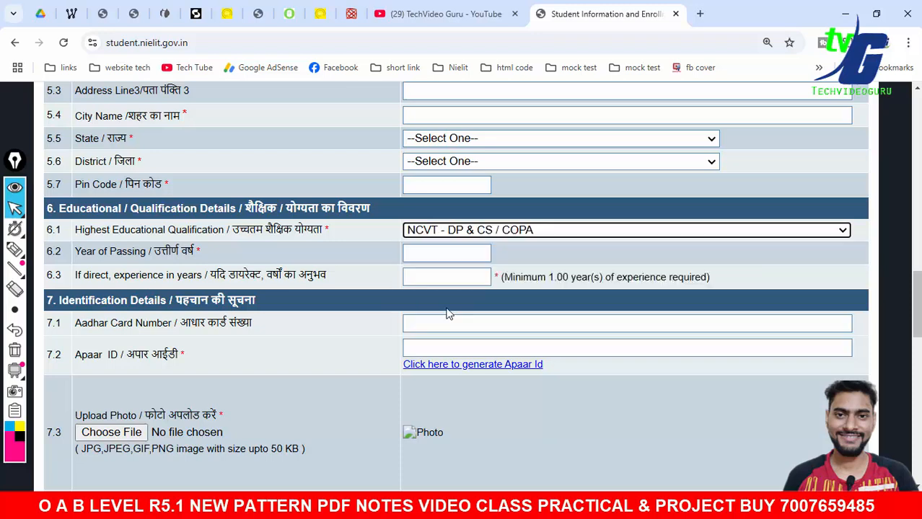
{"action": "left_click", "coordinate": [469, 237]}
{"action": "left_click", "coordinate": [370, 273]}
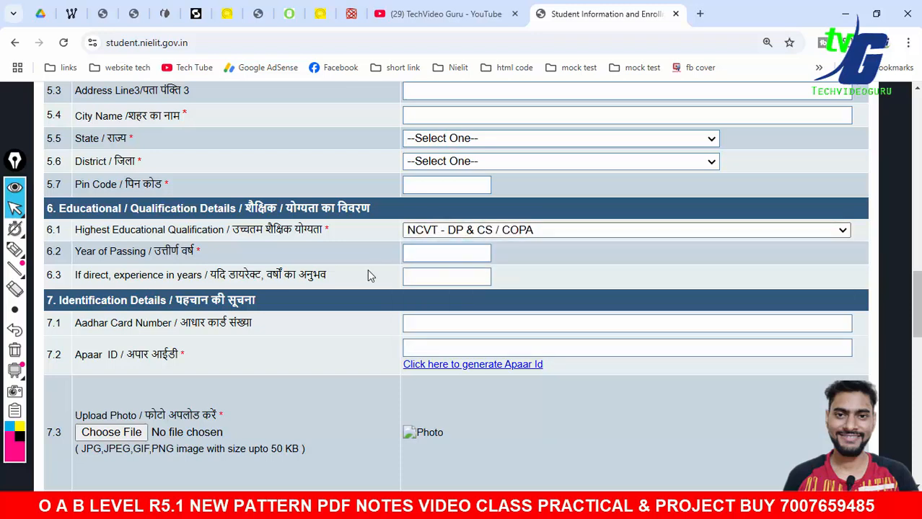
{"action": "left_click", "coordinate": [486, 232]}
{"action": "left_click", "coordinate": [445, 321]}
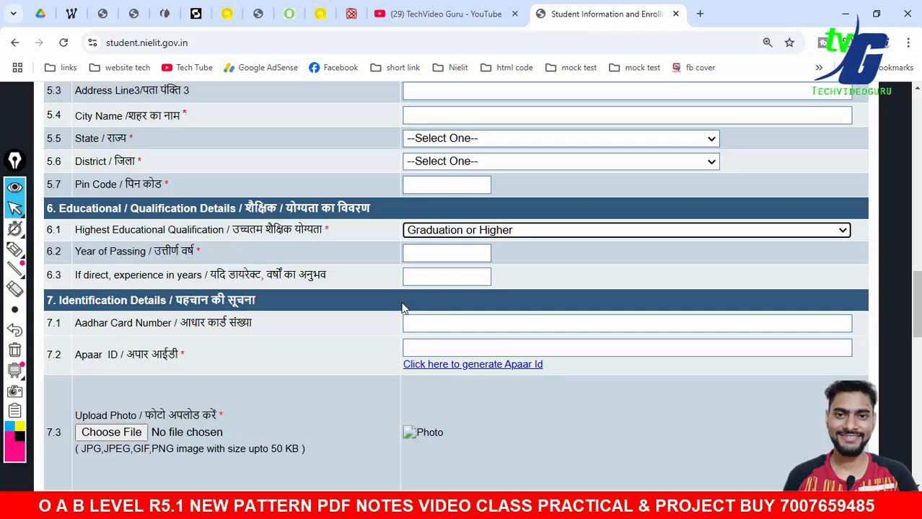
{"action": "left_click", "coordinate": [447, 239]}
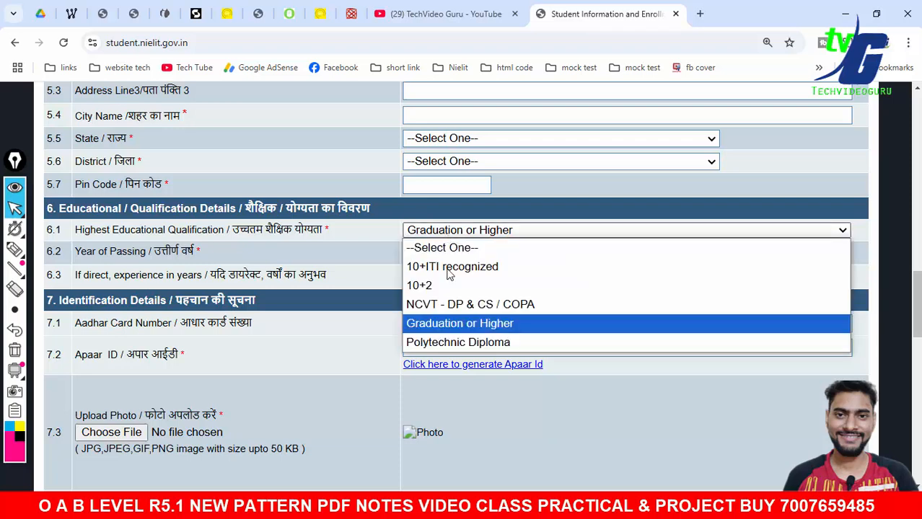
{"action": "left_click", "coordinate": [455, 342]}
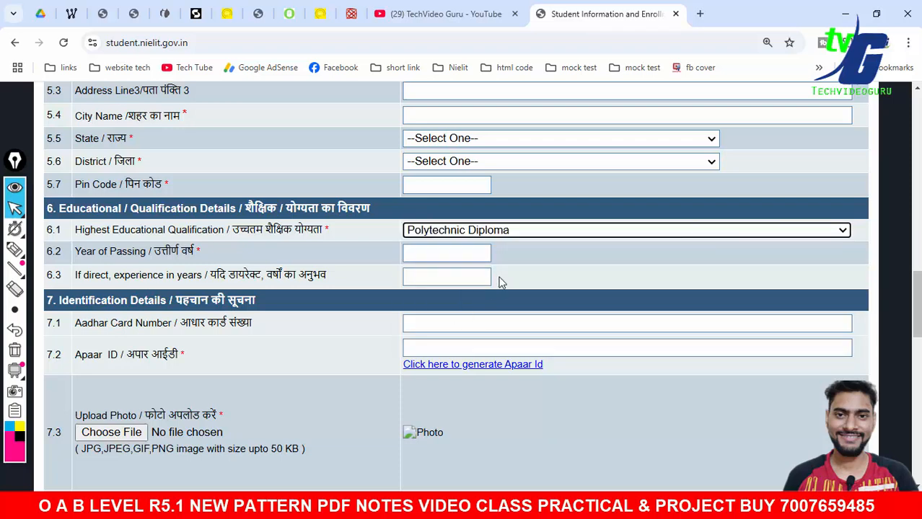
Set the Highest Educational Qualification to 10+2.
{"action": "left_click", "coordinate": [507, 237]}
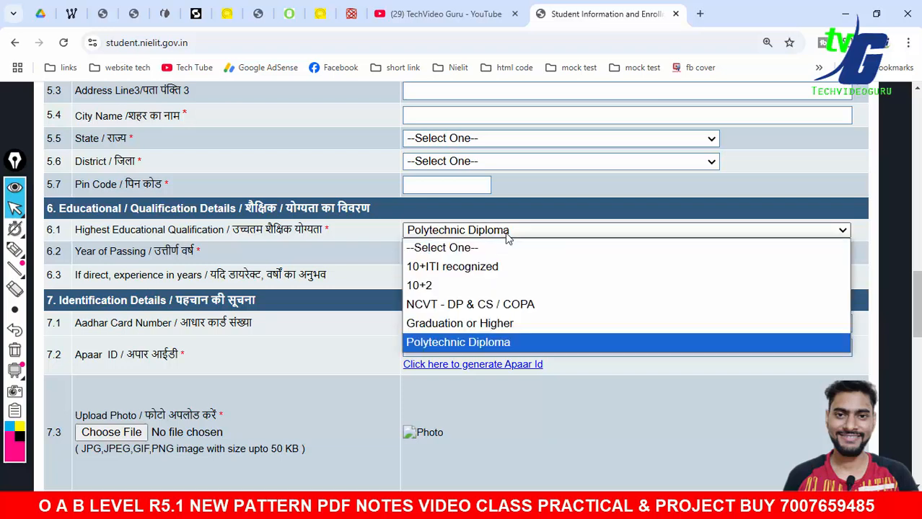
{"action": "left_click", "coordinate": [451, 284]}
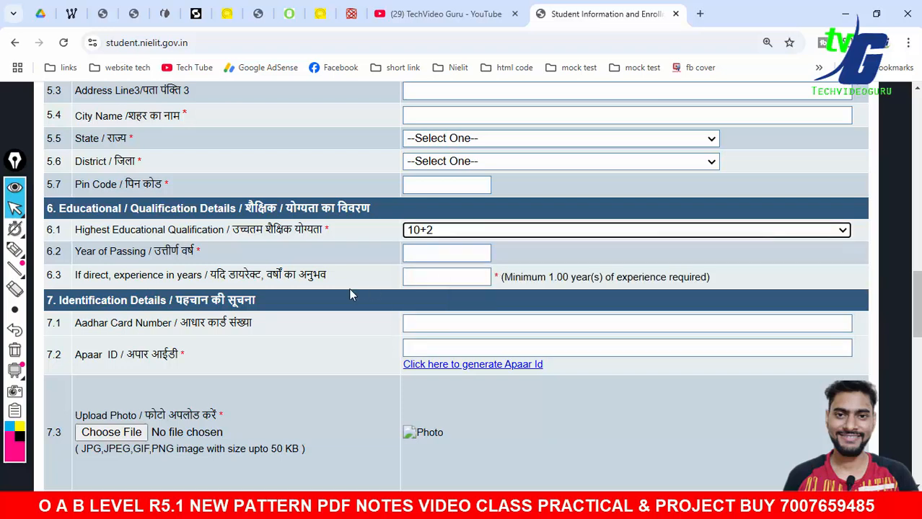
Handwrite a short note beside the Year of Passing label and clear the annotation.
{"action": "left_click", "coordinate": [14, 249]}
{"action": "left_click_drag", "start_coordinate": [197, 249], "coordinate": [197, 281]}
{"action": "mouse_move", "coordinate": [225, 244]}
{"action": "left_mouse_down"}
{"action": "mouse_move", "coordinate": [225, 266]}
{"action": "mouse_move", "coordinate": [317, 247]}
{"action": "left_mouse_up"}
{"action": "left_click_drag", "start_coordinate": [295, 245], "coordinate": [296, 264]}
{"action": "left_click", "coordinate": [15, 350]}
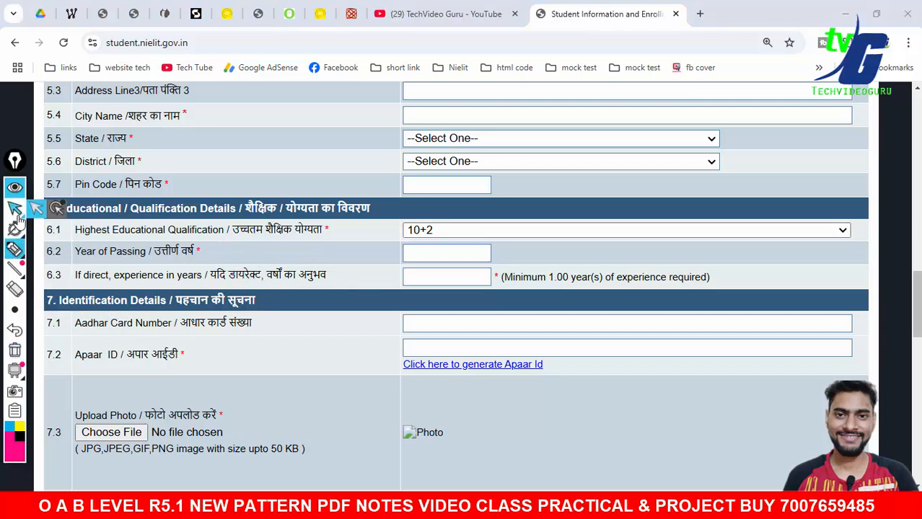
{"action": "left_click", "coordinate": [14, 208]}
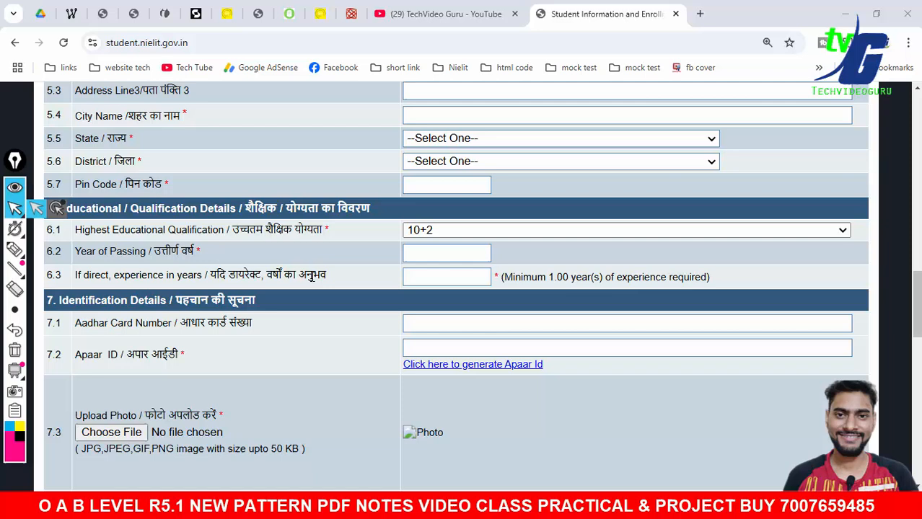
Enter 2021 as the Year of Passing and 1 as the direct candidate's experience in years.
{"action": "left_click", "coordinate": [426, 253]}
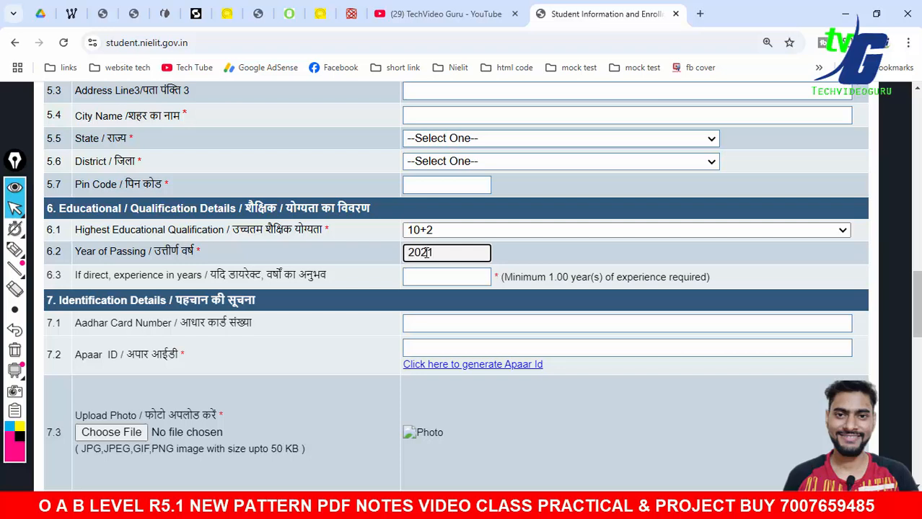
{"action": "left_click", "coordinate": [364, 246]}
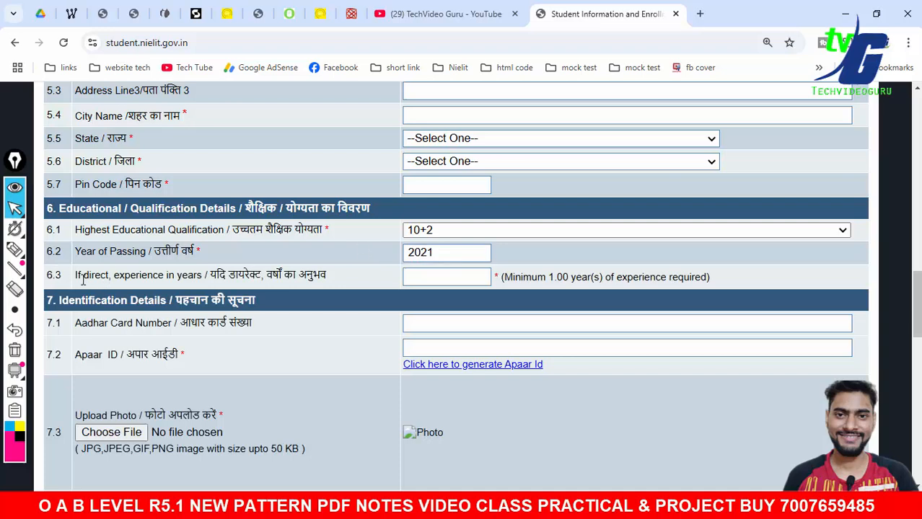
{"action": "left_click_drag", "start_coordinate": [75, 276], "coordinate": [354, 278]}
{"action": "left_click", "coordinate": [429, 275]}
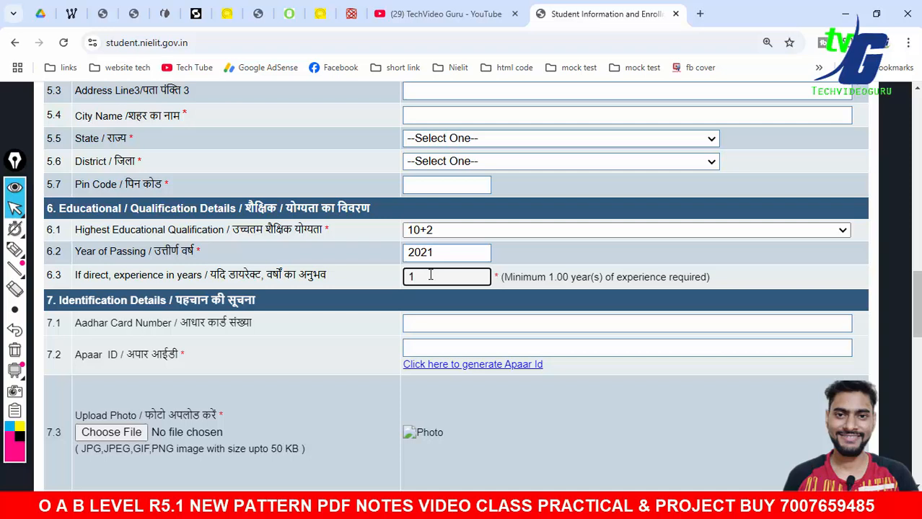
Handwrite an underlined "10 – 12" over the correspondence State and District rows and clear the annotation.
{"action": "left_click", "coordinate": [14, 249]}
{"action": "left_click_drag", "start_coordinate": [230, 151], "coordinate": [229, 176]}
{"action": "left_click_drag", "start_coordinate": [244, 148], "coordinate": [304, 143]}
{"action": "mouse_move", "coordinate": [324, 128]}
{"action": "left_mouse_down"}
{"action": "mouse_move", "coordinate": [328, 140]}
{"action": "mouse_move", "coordinate": [380, 131]}
{"action": "left_mouse_up"}
{"action": "left_click_drag", "start_coordinate": [224, 191], "coordinate": [446, 142]}
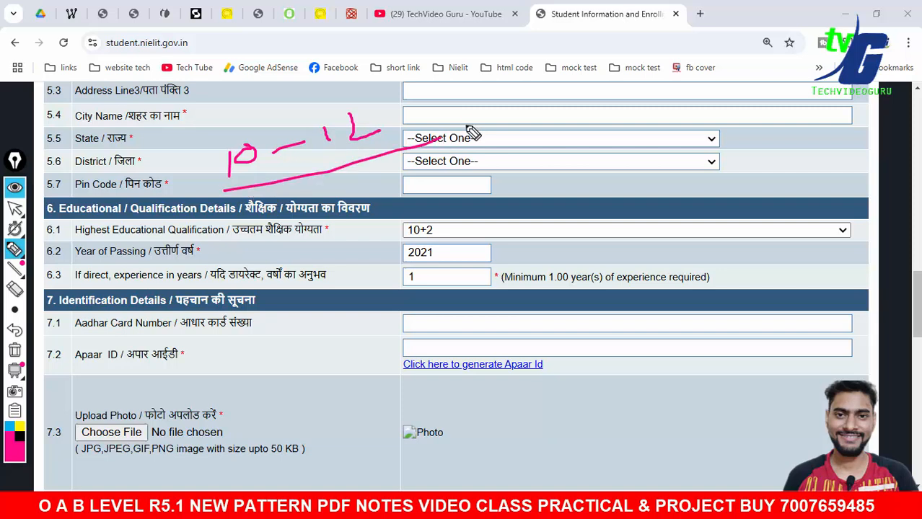
{"action": "left_click", "coordinate": [15, 351]}
{"action": "left_click", "coordinate": [15, 210]}
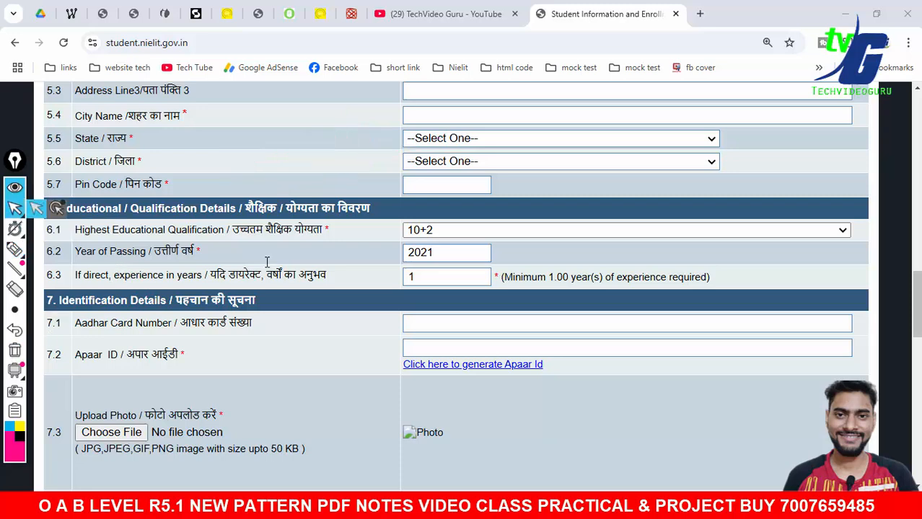
Highlight the experience value and the Aadhar Card Number label to review them.
{"action": "left_click_drag", "start_coordinate": [434, 278], "coordinate": [380, 281]}
{"action": "left_click", "coordinate": [332, 308]}
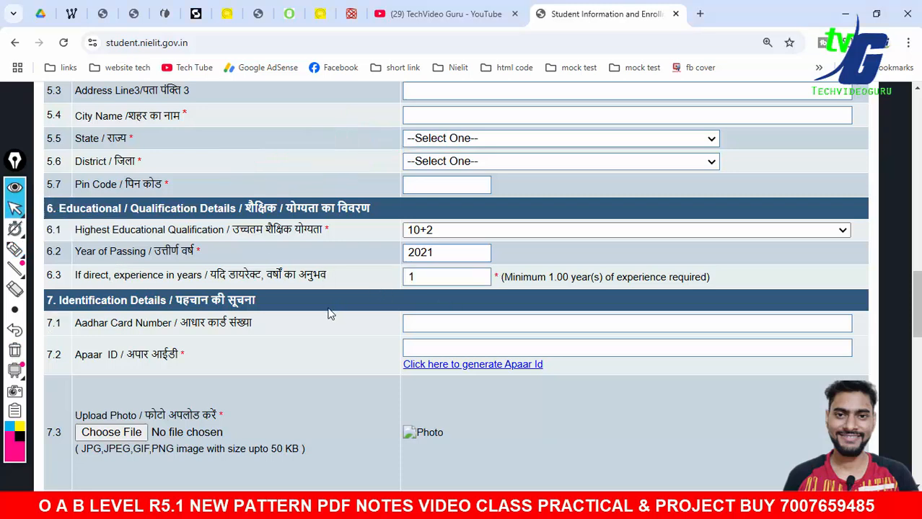
{"action": "scroll", "coordinate": [328, 312], "scroll_direction": "down", "scroll_amount": 1}
{"action": "left_click_drag", "start_coordinate": [75, 256], "coordinate": [223, 267]}
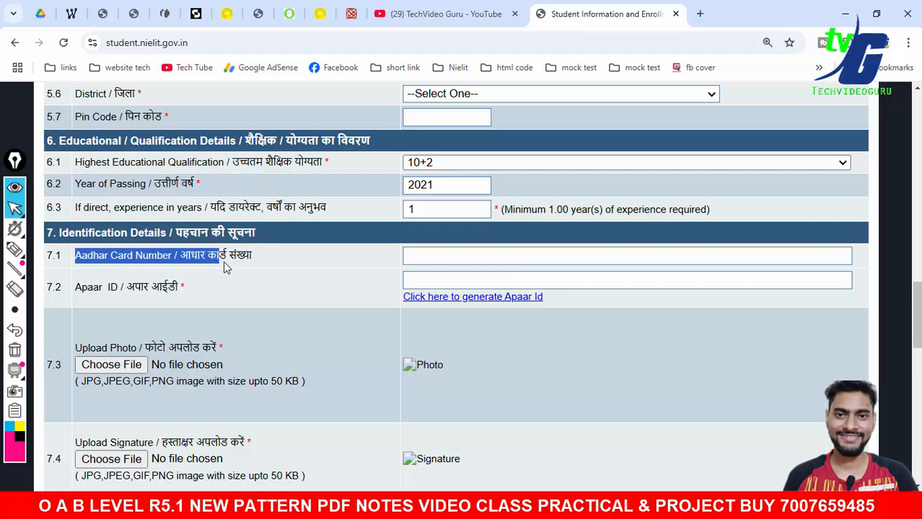
{"action": "left_click", "coordinate": [271, 267]}
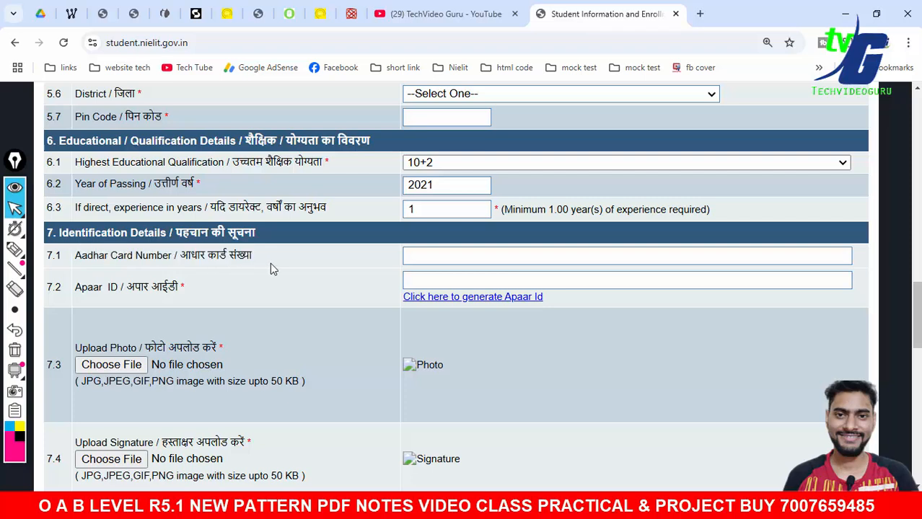
Draw a check mark at the Aadhar Card Number field and clear it.
{"action": "left_click", "coordinate": [14, 249]}
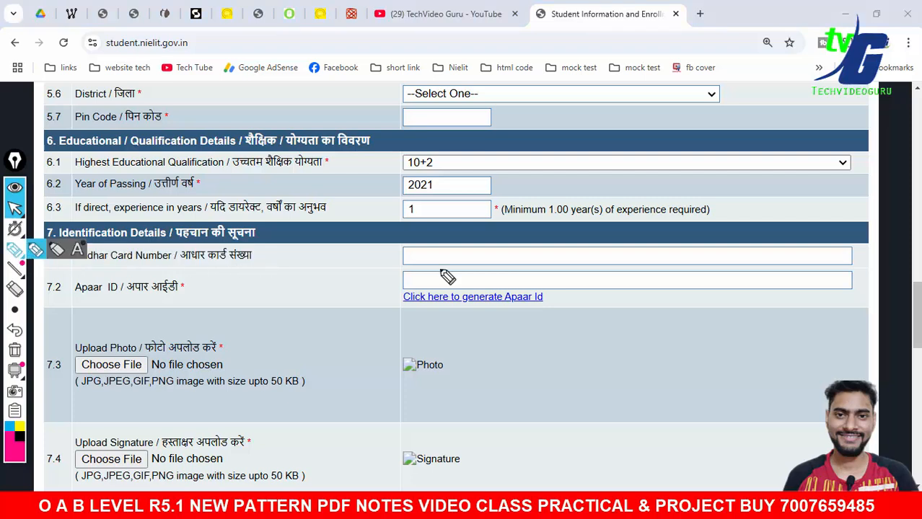
{"action": "left_click_drag", "start_coordinate": [404, 272], "coordinate": [489, 247]}
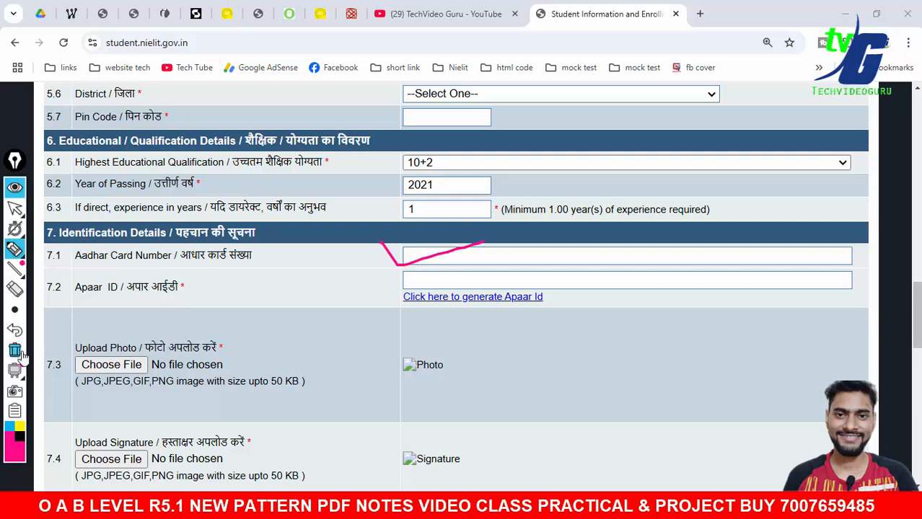
{"action": "left_click", "coordinate": [16, 227]}
{"action": "left_click", "coordinate": [15, 207]}
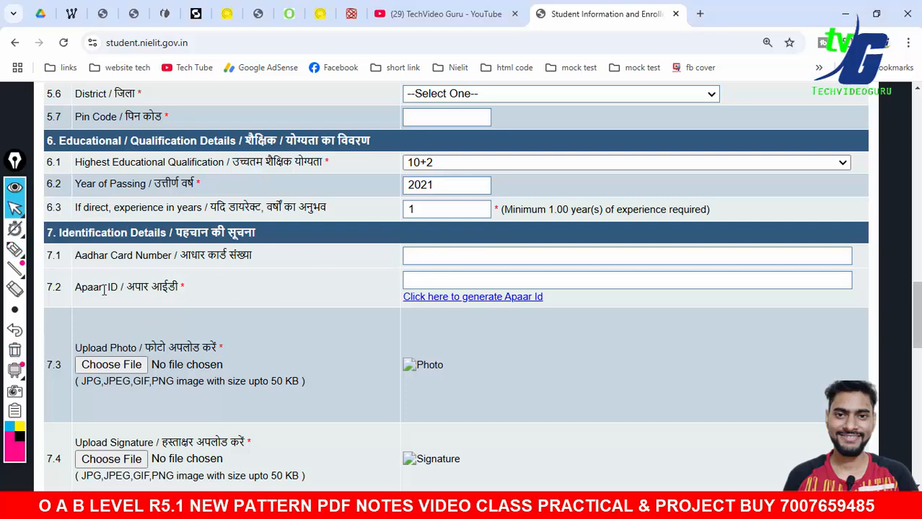
Highlight the Apaar ID label, draw a curved arrow beside it, and clear the annotation.
{"action": "mouse_move", "coordinate": [74, 292]}
{"action": "left_mouse_down"}
{"action": "mouse_move", "coordinate": [185, 298]}
{"action": "mouse_move", "coordinate": [215, 291]}
{"action": "mouse_move", "coordinate": [205, 272]}
{"action": "mouse_move", "coordinate": [224, 269]}
{"action": "mouse_move", "coordinate": [191, 286]}
{"action": "mouse_move", "coordinate": [192, 274]}
{"action": "left_mouse_up"}
{"action": "left_click", "coordinate": [16, 252]}
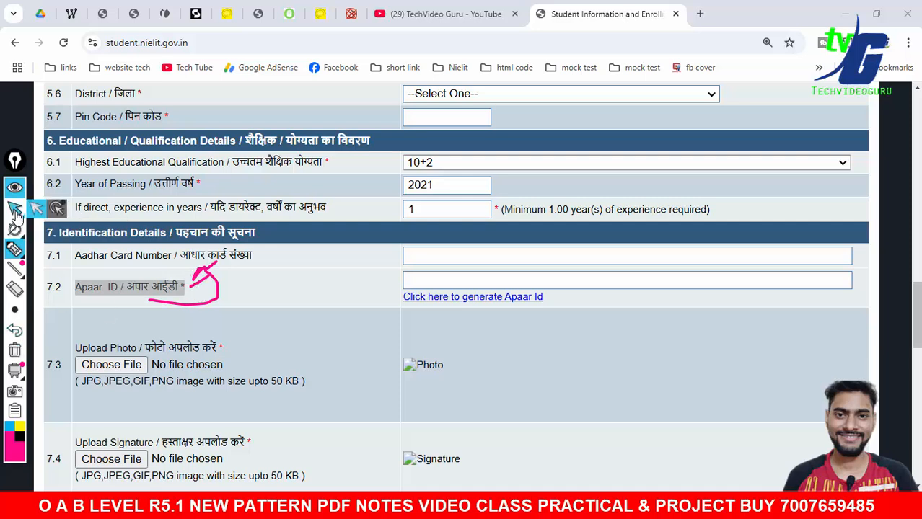
{"action": "left_click", "coordinate": [14, 207]}
{"action": "left_click", "coordinate": [287, 288]}
{"action": "left_click", "coordinate": [15, 353]}
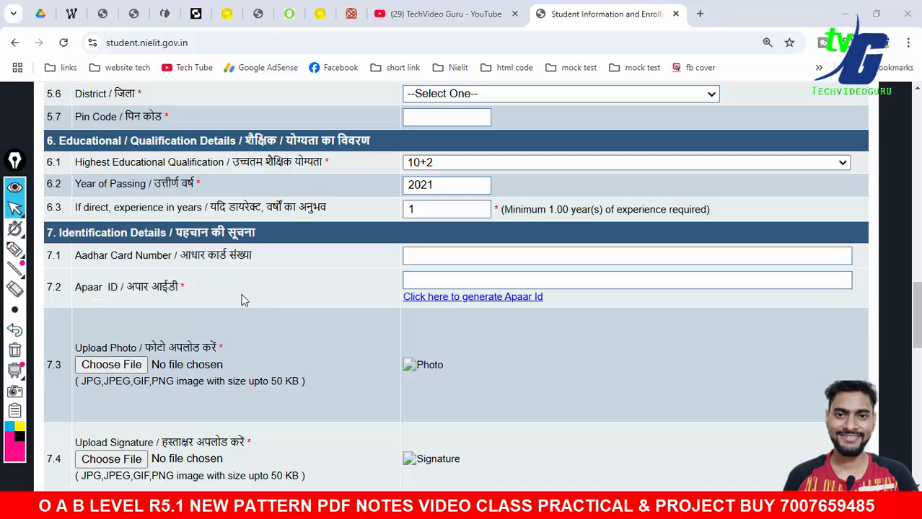
Switch to the TechVideo Guru channel on YouTube and look through its uploaded videos for the APAAR ID tutorials.
{"action": "left_click", "coordinate": [425, 14]}
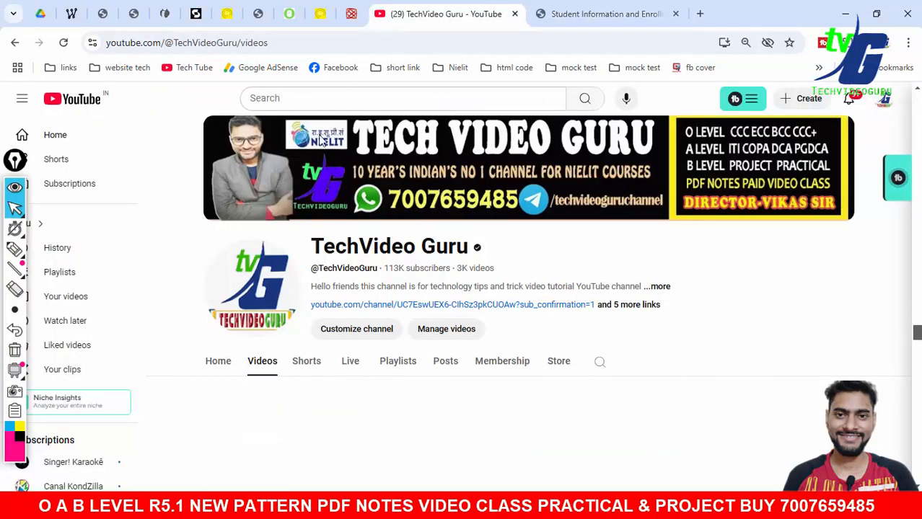
{"action": "scroll", "coordinate": [682, 279], "scroll_direction": "down", "scroll_amount": 3}
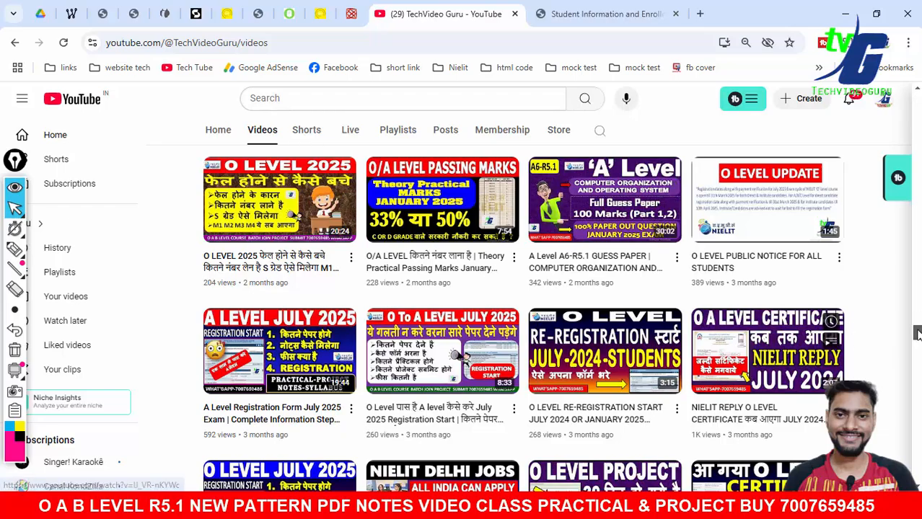
{"action": "left_click_drag", "start_coordinate": [916, 333], "coordinate": [916, 409]}
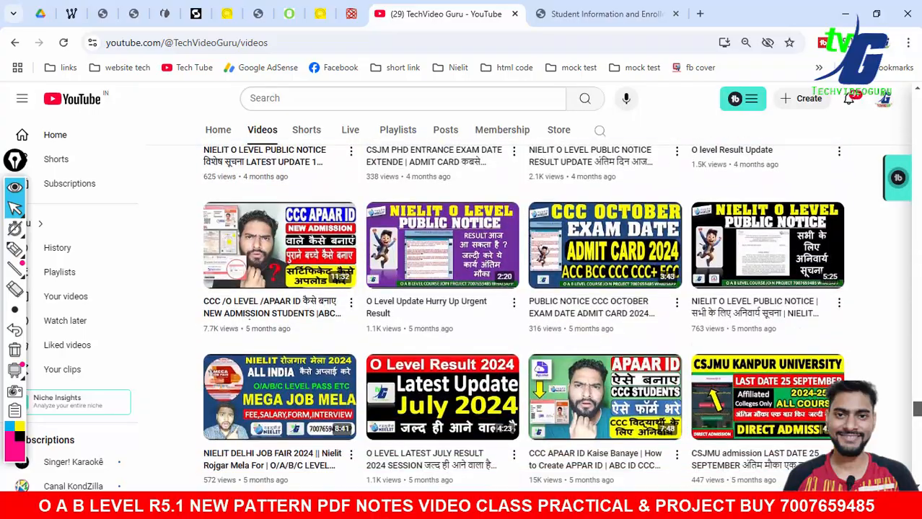
{"action": "scroll", "coordinate": [897, 388], "scroll_direction": "down", "scroll_amount": 5}
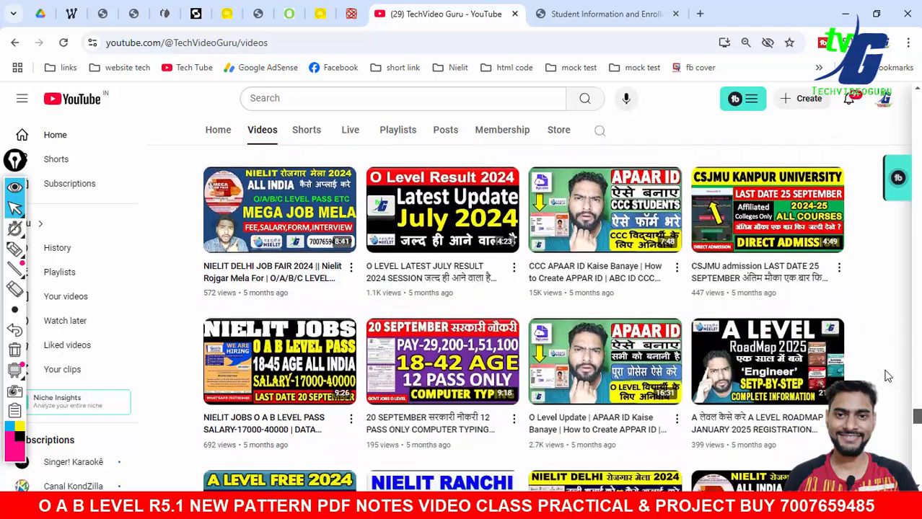
{"action": "scroll", "coordinate": [887, 376], "scroll_direction": "up", "scroll_amount": 1}
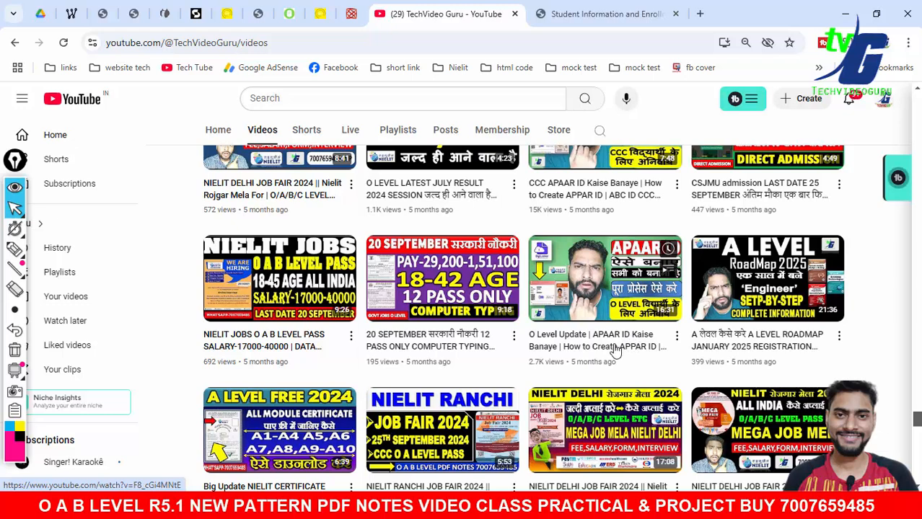
{"action": "mouse_move", "coordinate": [571, 298]}
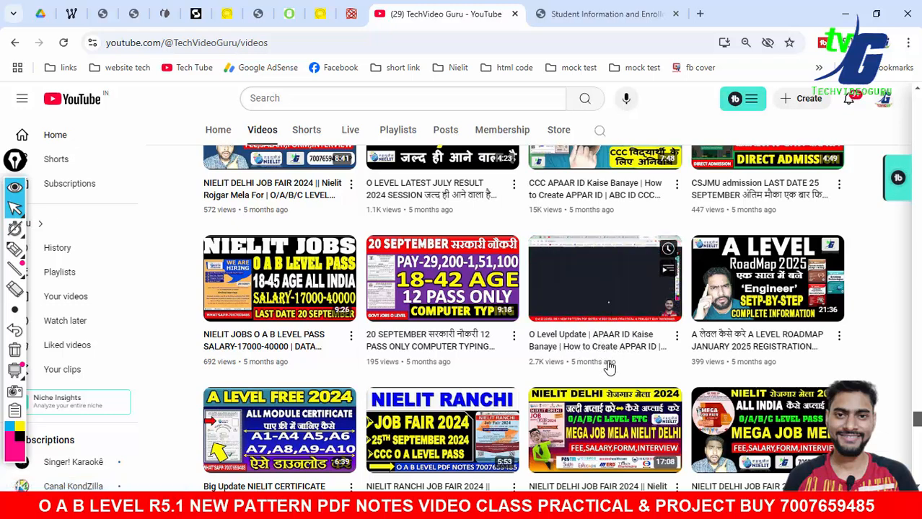
{"action": "scroll", "coordinate": [610, 367], "scroll_direction": "up", "scroll_amount": 2}
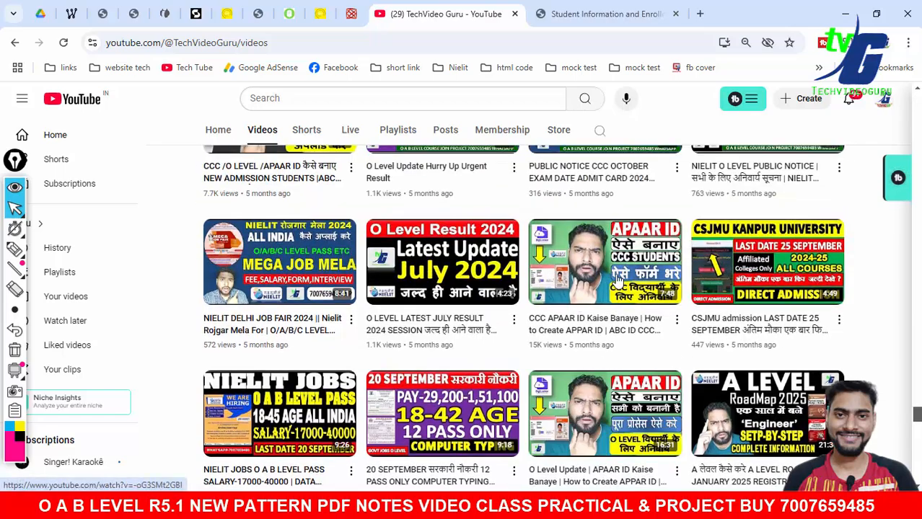
{"action": "scroll", "coordinate": [625, 278], "scroll_direction": "up", "scroll_amount": 2}
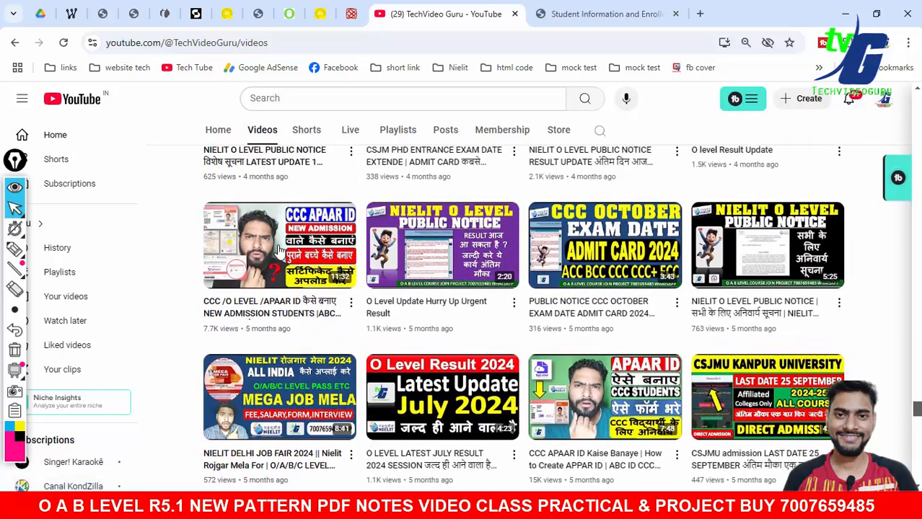
{"action": "scroll", "coordinate": [878, 327], "scroll_direction": "down", "scroll_amount": 6}
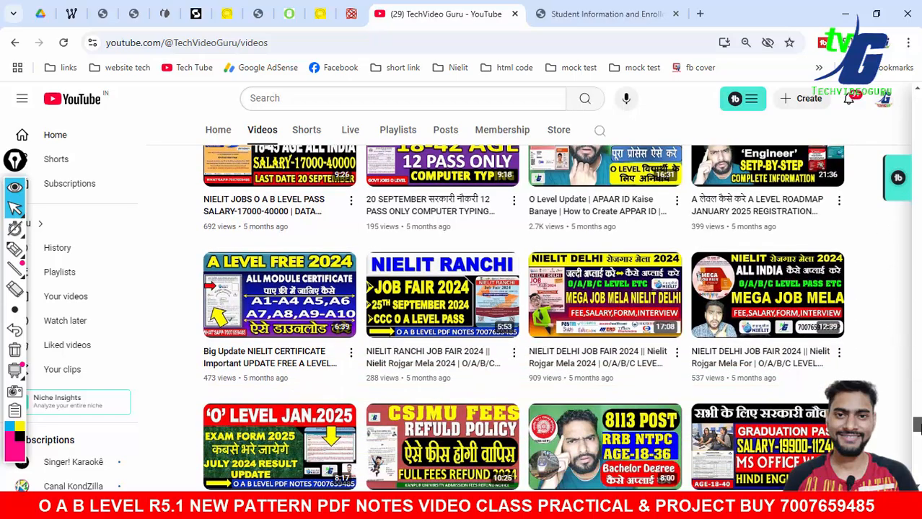
{"action": "left_click_drag", "start_coordinate": [920, 427], "coordinate": [919, 103]}
Switch back to the NIELIT student registration form and place the cursor in the Apaar ID field.
{"action": "left_click", "coordinate": [614, 8]}
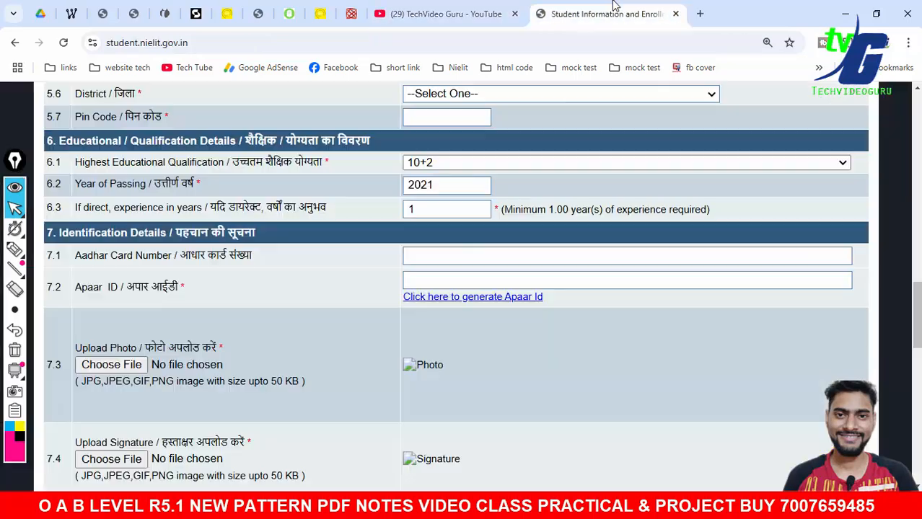
{"action": "scroll", "coordinate": [261, 232], "scroll_direction": "down", "scroll_amount": 1}
{"action": "left_click", "coordinate": [449, 211]}
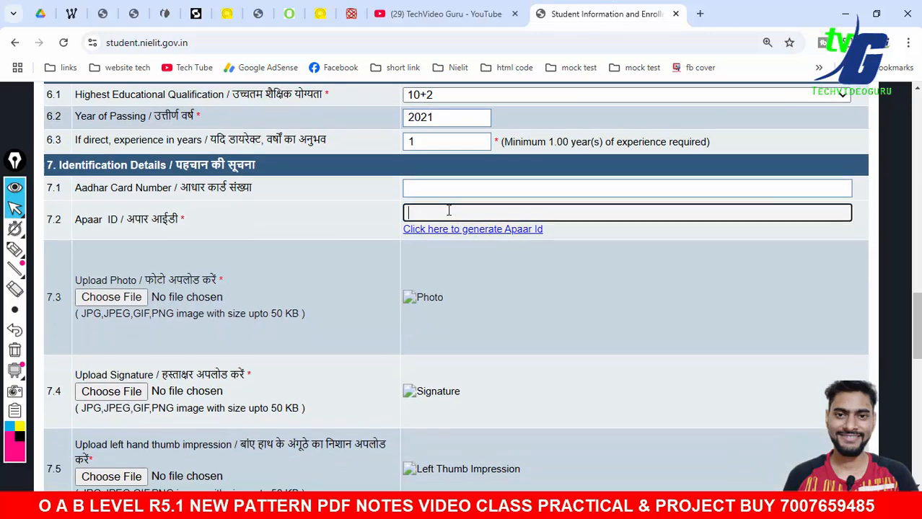
Highlight the Upload Photo label, its 50 KB size limit and its JPG, JPEG, GIF, PNG formats to review them.
{"action": "scroll", "coordinate": [347, 241], "scroll_direction": "down", "scroll_amount": 2}
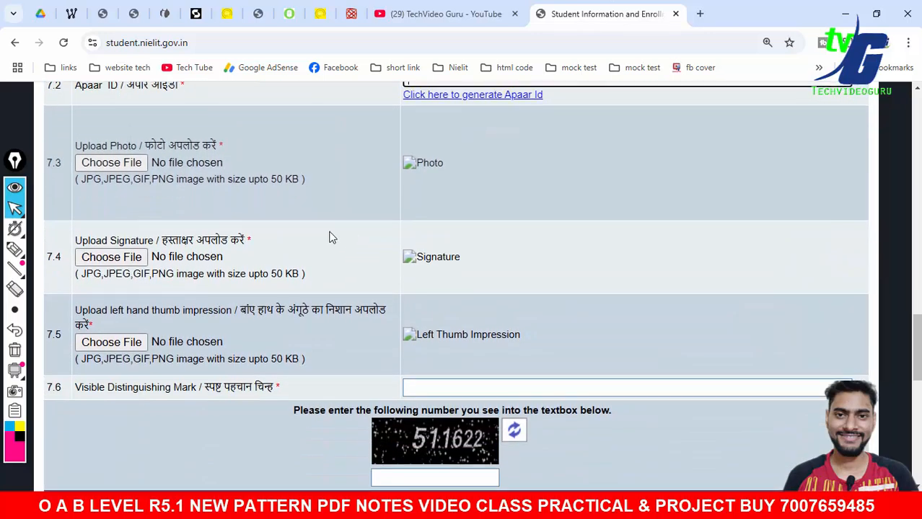
{"action": "scroll", "coordinate": [329, 232], "scroll_direction": "up", "scroll_amount": 1}
{"action": "left_click_drag", "start_coordinate": [75, 213], "coordinate": [224, 214]}
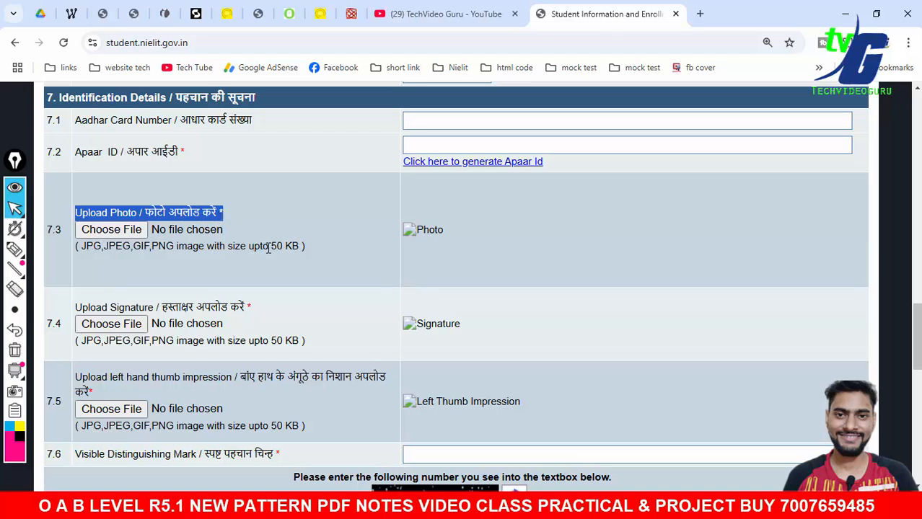
{"action": "left_click_drag", "start_coordinate": [269, 247], "coordinate": [296, 250]}
{"action": "left_click_drag", "start_coordinate": [83, 245], "coordinate": [178, 248]}
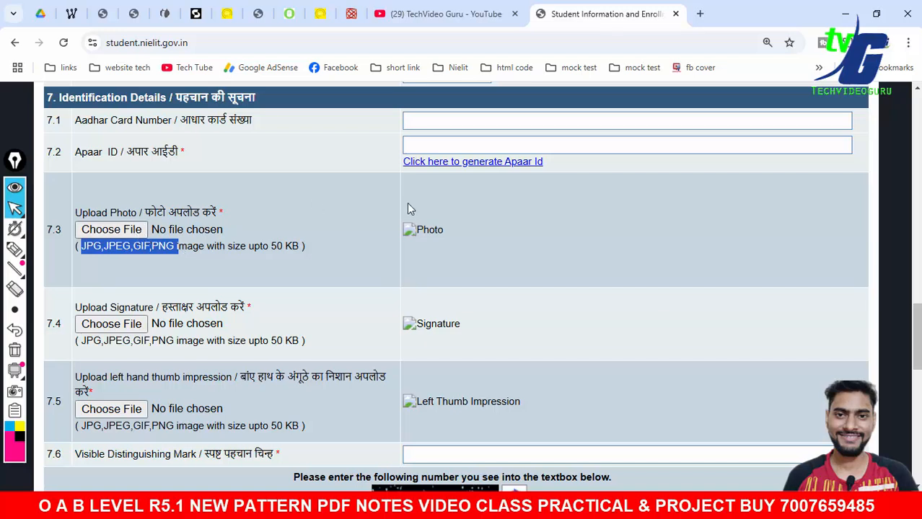
Annotate the Upload Photo row with a check mark, a photo frame and an underlined handwritten "Old" with another word below, and clear everything.
{"action": "left_click", "coordinate": [15, 248]}
{"action": "left_click", "coordinate": [45, 249]}
{"action": "mouse_move", "coordinate": [174, 211]}
{"action": "left_mouse_down"}
{"action": "mouse_move", "coordinate": [195, 225]}
{"action": "mouse_move", "coordinate": [298, 175]}
{"action": "left_mouse_up"}
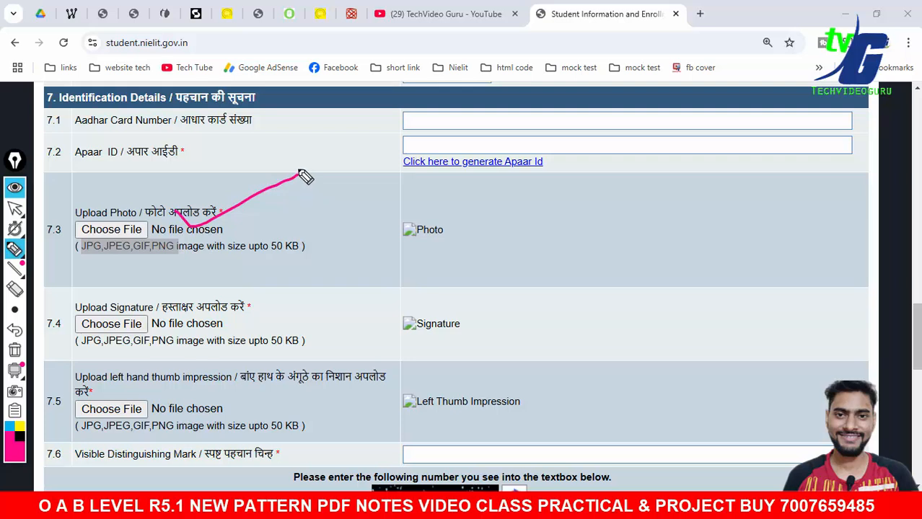
{"action": "left_click_drag", "start_coordinate": [540, 186], "coordinate": [535, 280]}
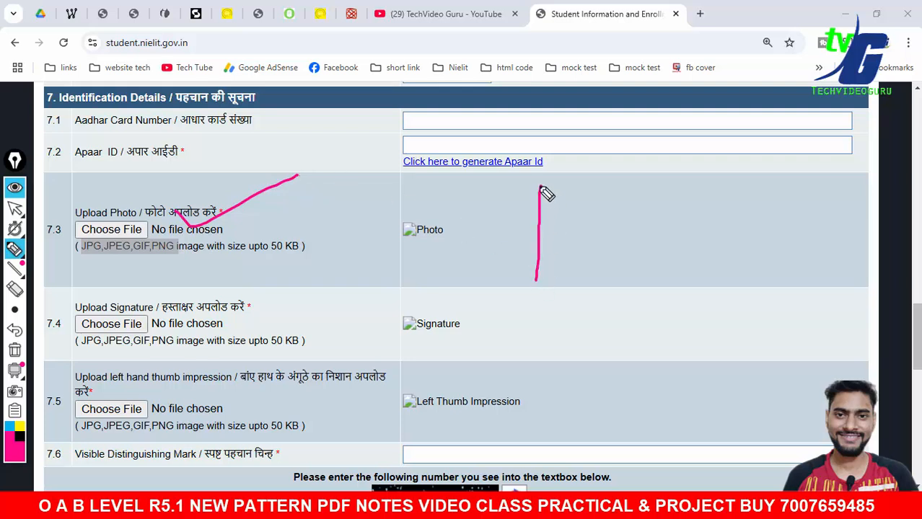
{"action": "mouse_move", "coordinate": [538, 186]}
{"action": "left_mouse_down"}
{"action": "mouse_move", "coordinate": [634, 183]}
{"action": "mouse_move", "coordinate": [610, 290]}
{"action": "mouse_move", "coordinate": [530, 282]}
{"action": "left_mouse_up"}
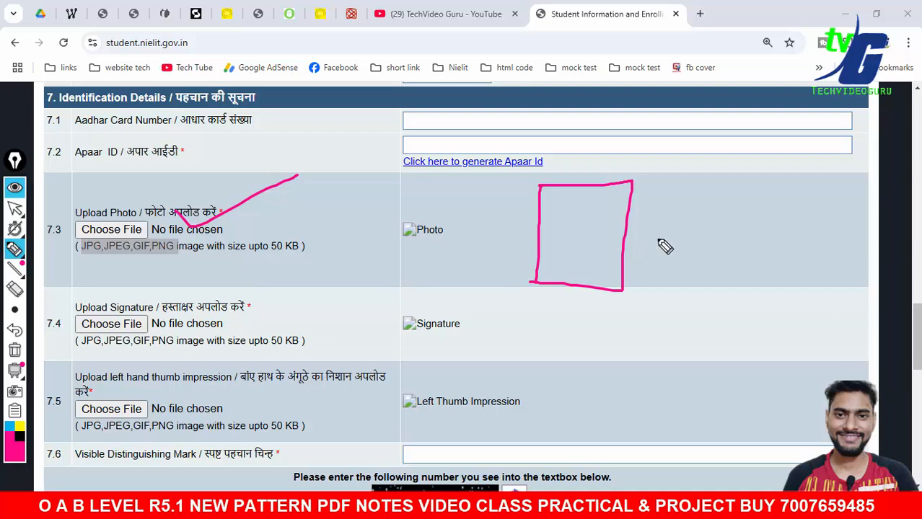
{"action": "mouse_move", "coordinate": [670, 226]}
{"action": "left_mouse_down"}
{"action": "mouse_move", "coordinate": [693, 264]}
{"action": "mouse_move", "coordinate": [680, 229]}
{"action": "mouse_move", "coordinate": [728, 260]}
{"action": "left_mouse_up"}
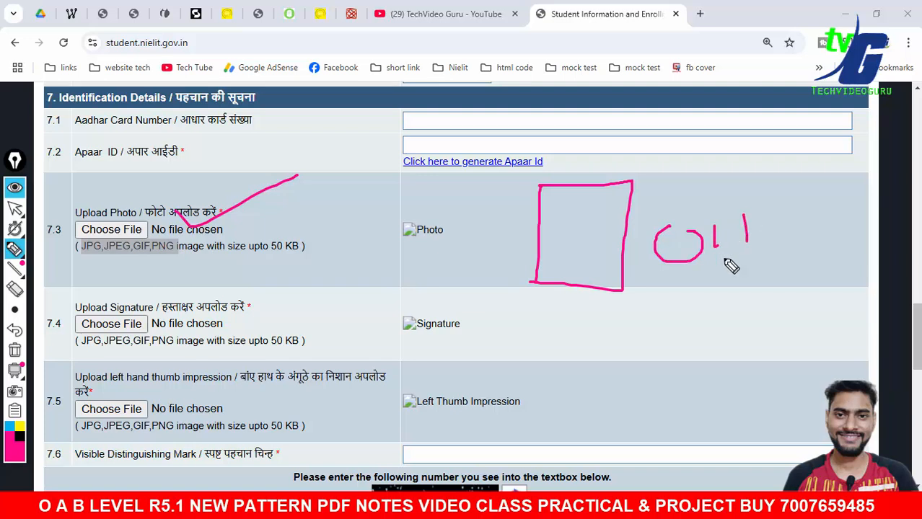
{"action": "left_click_drag", "start_coordinate": [746, 215], "coordinate": [750, 261]}
{"action": "left_click_drag", "start_coordinate": [640, 292], "coordinate": [737, 269]}
{"action": "mouse_move", "coordinate": [654, 309]}
{"action": "left_mouse_down"}
{"action": "mouse_move", "coordinate": [662, 355]}
{"action": "mouse_move", "coordinate": [700, 323]}
{"action": "mouse_move", "coordinate": [762, 335]}
{"action": "mouse_move", "coordinate": [757, 329]}
{"action": "left_mouse_up"}
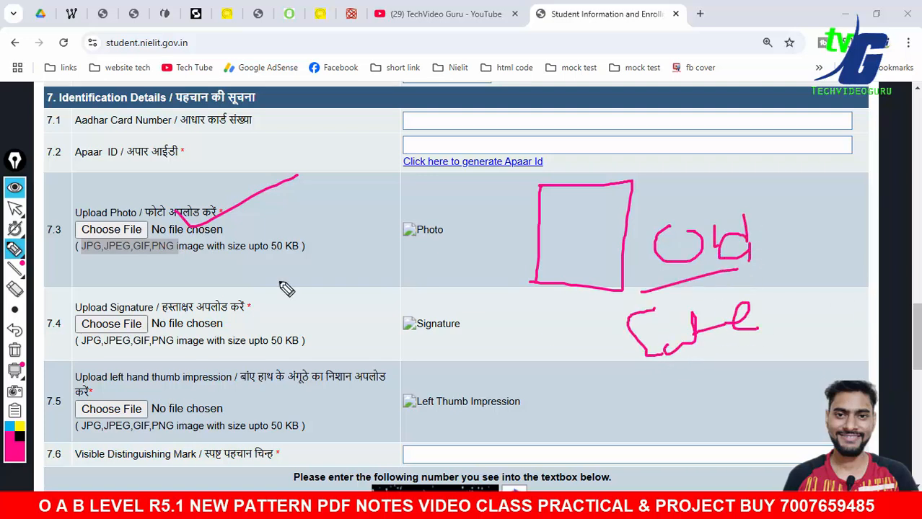
{"action": "left_click", "coordinate": [14, 350]}
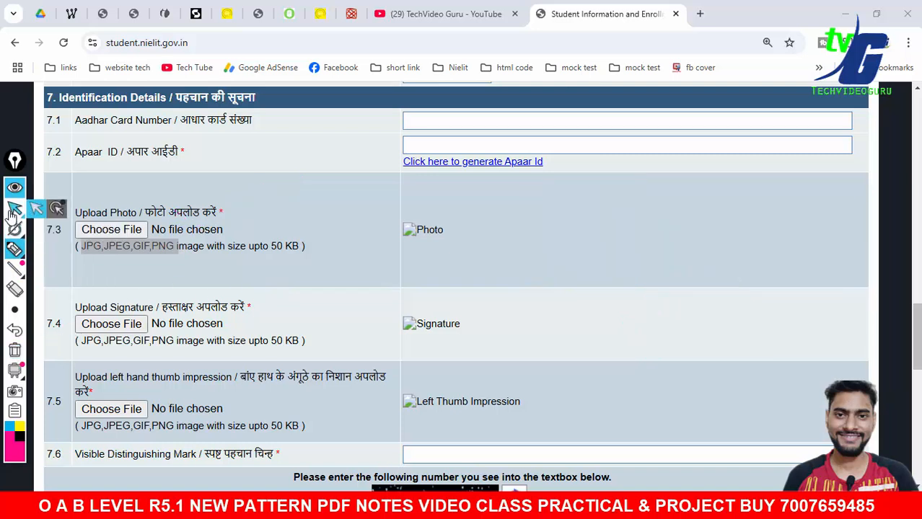
{"action": "left_click", "coordinate": [14, 210]}
{"action": "left_click", "coordinate": [208, 265]}
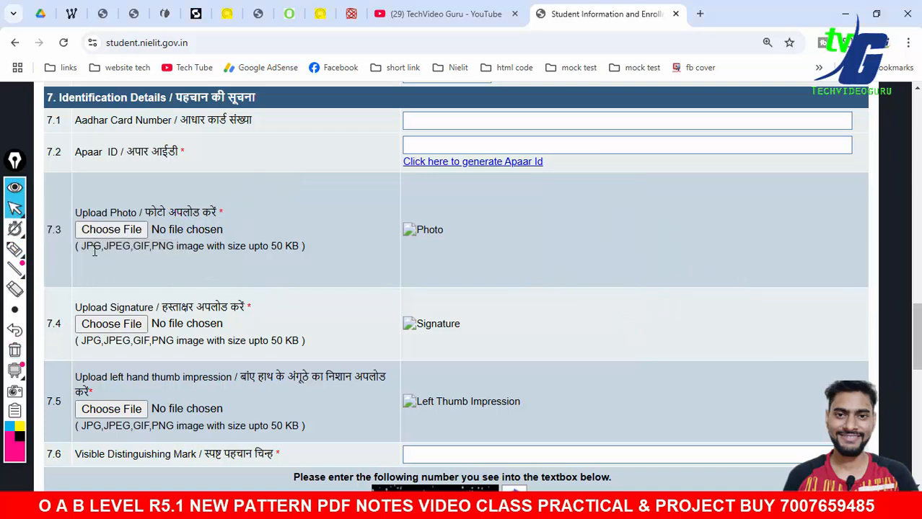
Highlight the photo's format and size requirements and the left hand thumb impression label to review them.
{"action": "left_click_drag", "start_coordinate": [87, 248], "coordinate": [336, 253]}
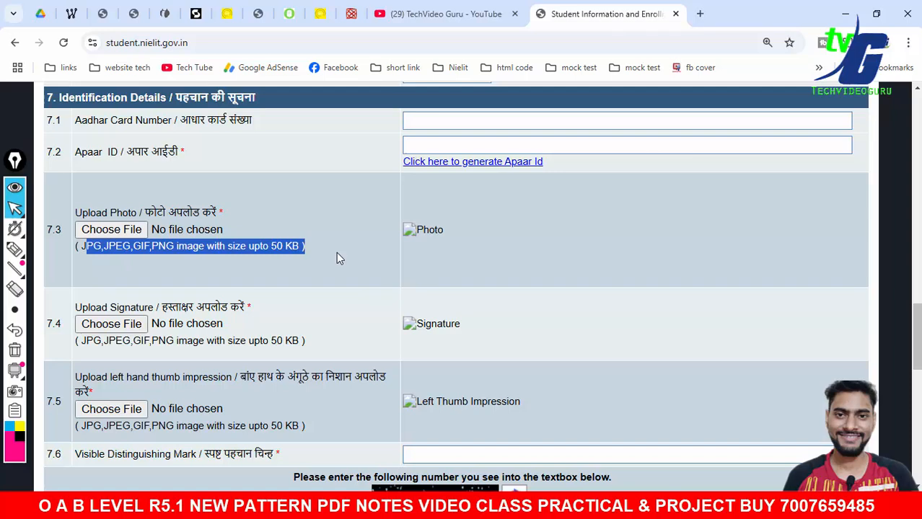
{"action": "left_click", "coordinate": [336, 253]}
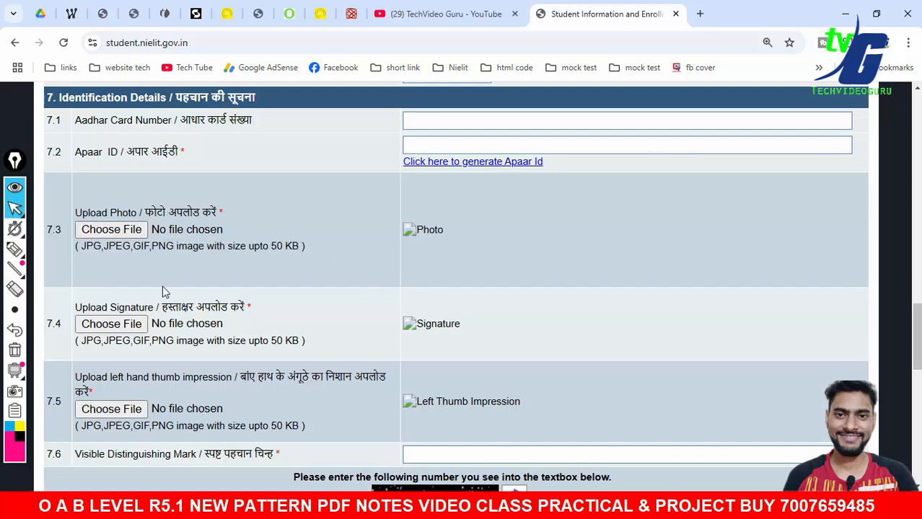
{"action": "scroll", "coordinate": [163, 290], "scroll_direction": "down", "scroll_amount": 1}
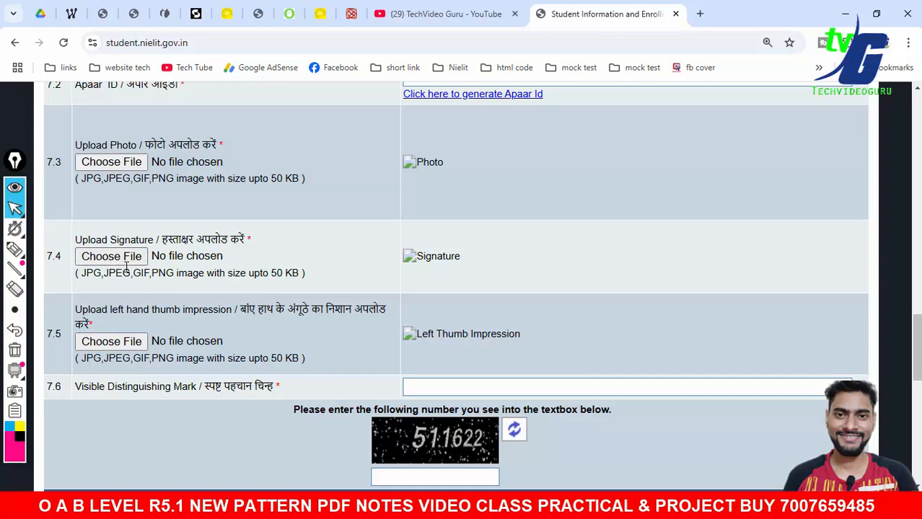
{"action": "left_click_drag", "start_coordinate": [77, 309], "coordinate": [235, 315]}
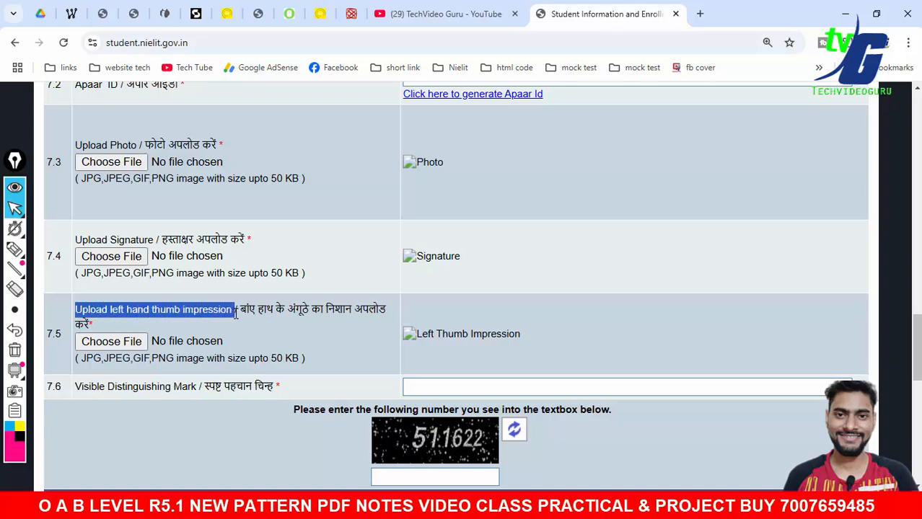
{"action": "left_click", "coordinate": [235, 314]}
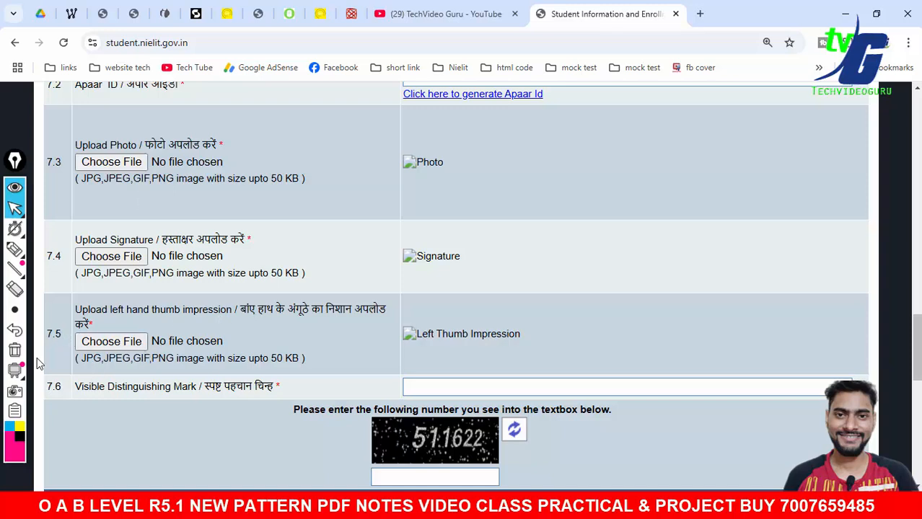
Draw check marks on the photo, signature and thumb impression rows plus strokes near their previews, and clear the annotations.
{"action": "left_click", "coordinate": [14, 249]}
{"action": "left_click_drag", "start_coordinate": [139, 182], "coordinate": [213, 156]}
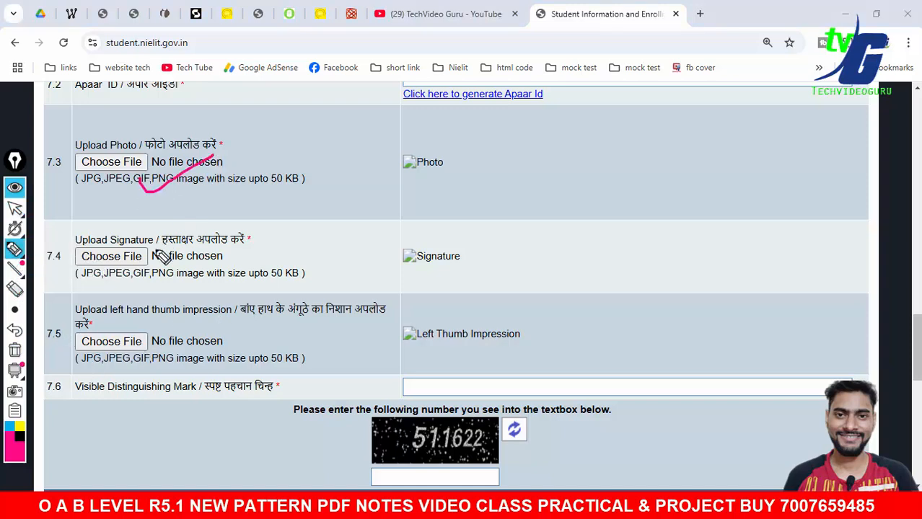
{"action": "left_click_drag", "start_coordinate": [159, 250], "coordinate": [226, 239]}
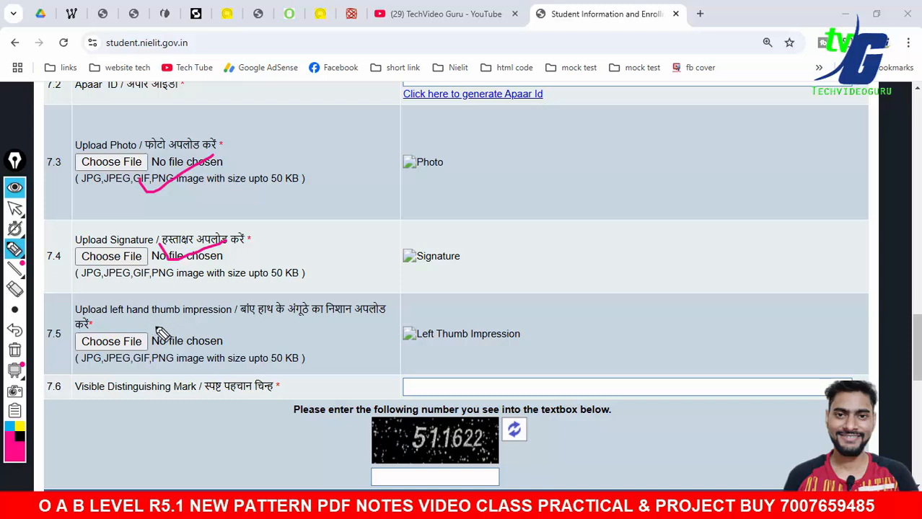
{"action": "left_click_drag", "start_coordinate": [150, 316], "coordinate": [236, 300]}
{"action": "left_click_drag", "start_coordinate": [411, 137], "coordinate": [438, 130]}
{"action": "mouse_move", "coordinate": [388, 290]}
{"action": "left_mouse_down"}
{"action": "mouse_move", "coordinate": [436, 212]}
{"action": "mouse_move", "coordinate": [432, 292]}
{"action": "left_mouse_up"}
{"action": "left_click_drag", "start_coordinate": [373, 353], "coordinate": [412, 294]}
{"action": "left_click", "coordinate": [14, 350]}
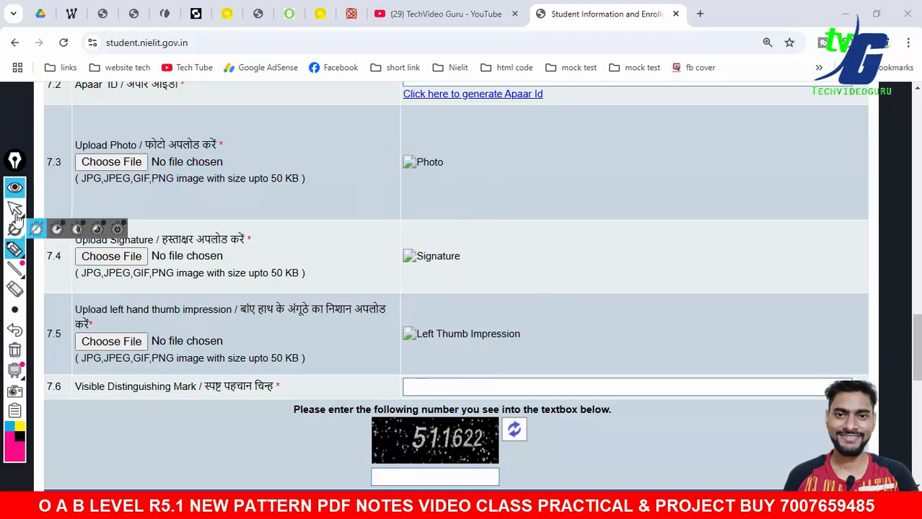
{"action": "left_click", "coordinate": [15, 209]}
Highlight the Visible Distinguishing Mark label, draw a line through its empty field, and clear the annotation and the highlight.
{"action": "scroll", "coordinate": [900, 342], "scroll_direction": "down", "scroll_amount": 3}
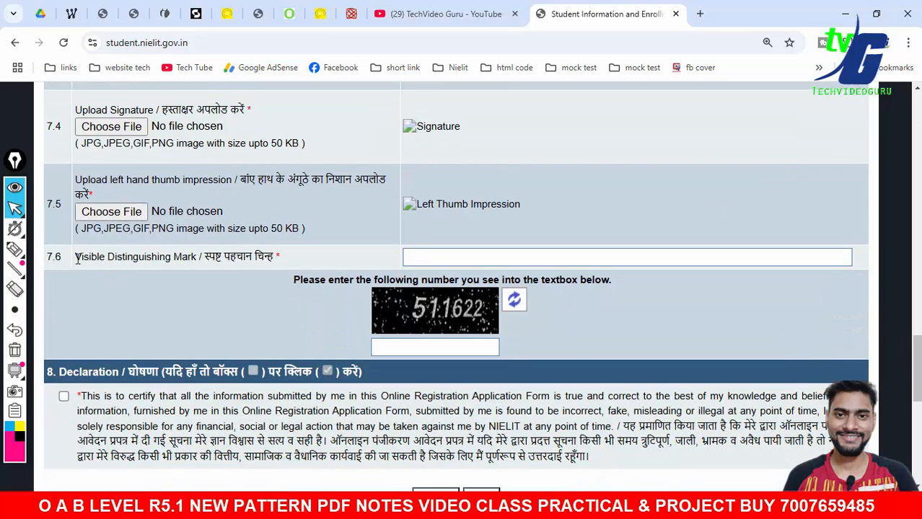
{"action": "left_click_drag", "start_coordinate": [76, 258], "coordinate": [299, 265]}
{"action": "left_click", "coordinate": [14, 250]}
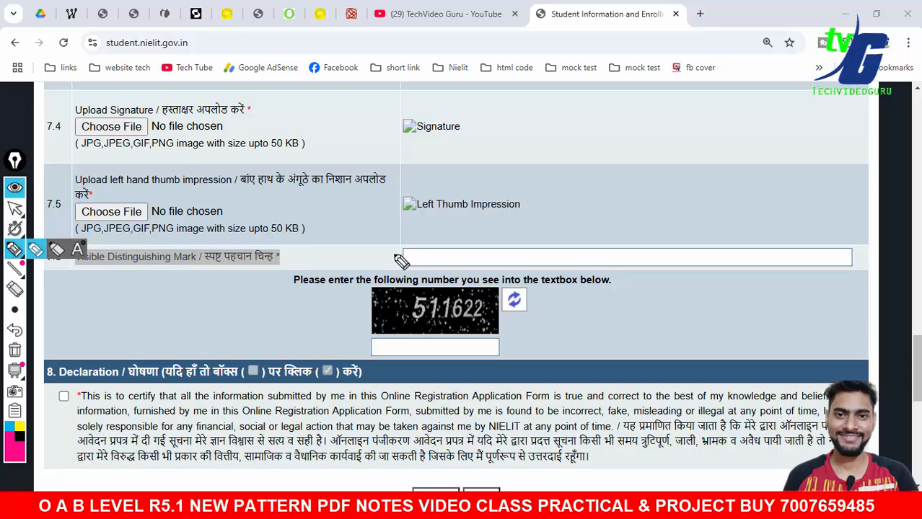
{"action": "left_click_drag", "start_coordinate": [406, 255], "coordinate": [562, 268]}
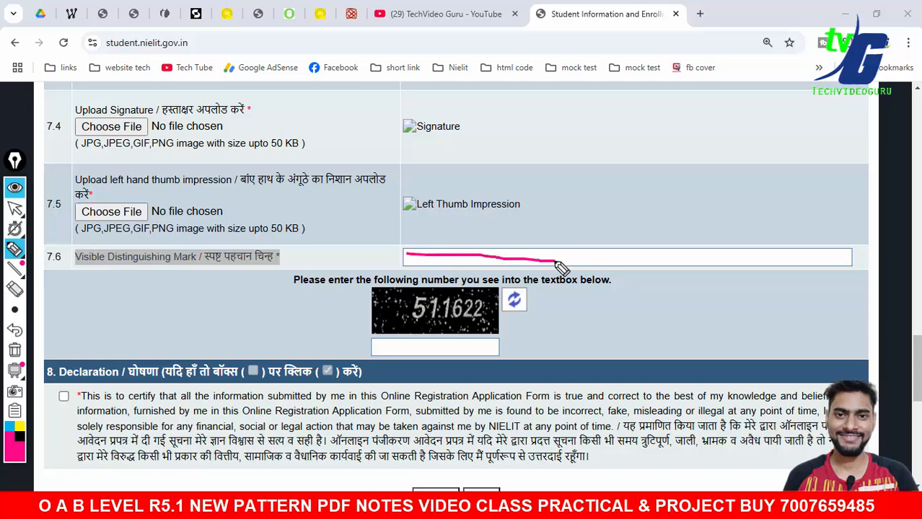
{"action": "left_click", "coordinate": [14, 350]}
{"action": "left_click", "coordinate": [15, 209]}
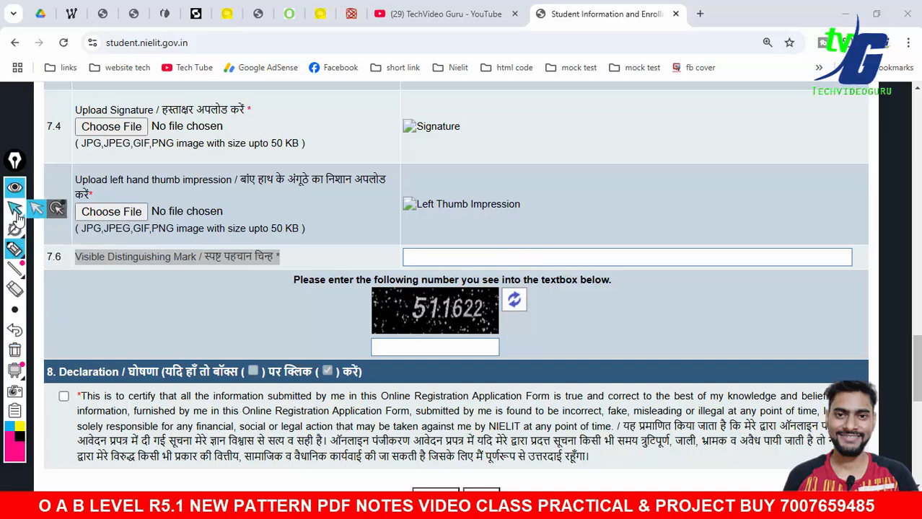
{"action": "left_click", "coordinate": [261, 316]}
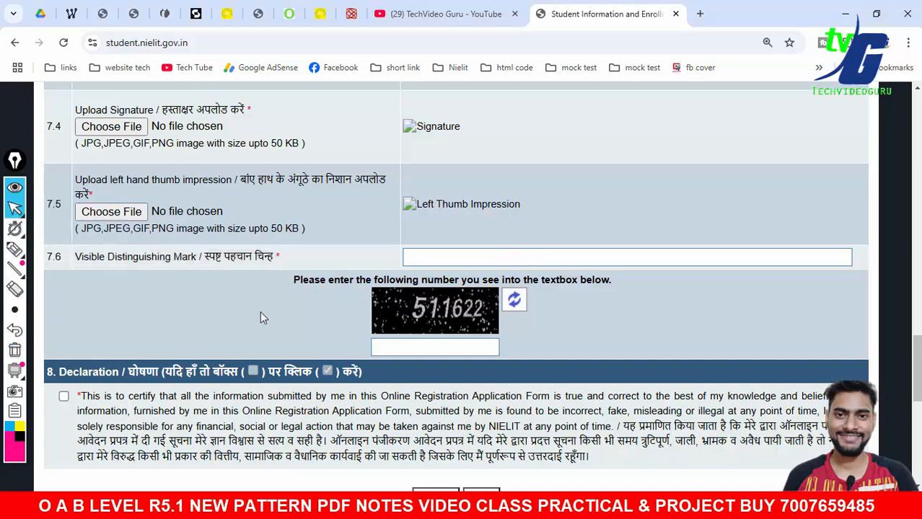
Enter the displayed captcha number in the verification field above the declaration.
{"action": "left_click", "coordinate": [435, 347]}
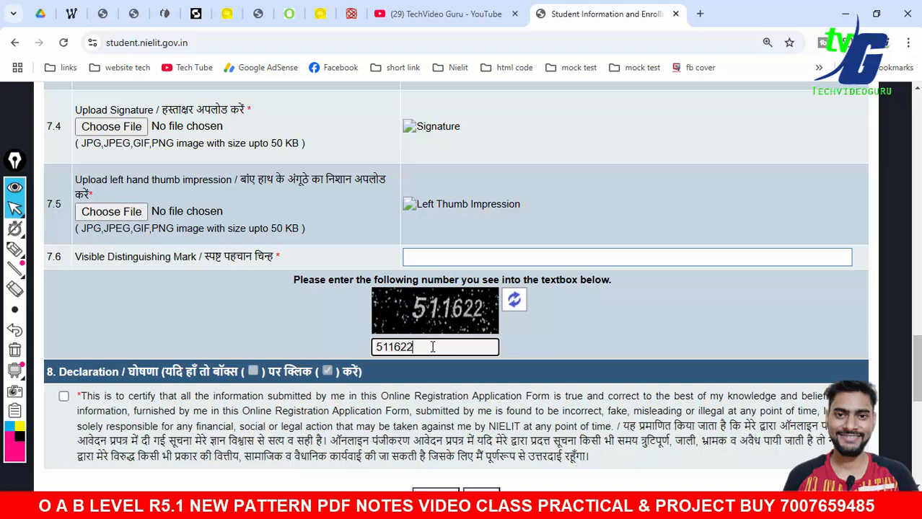
Accept the declaration certifying that all information in the registration form is true and correct.
{"action": "left_click", "coordinate": [64, 397]}
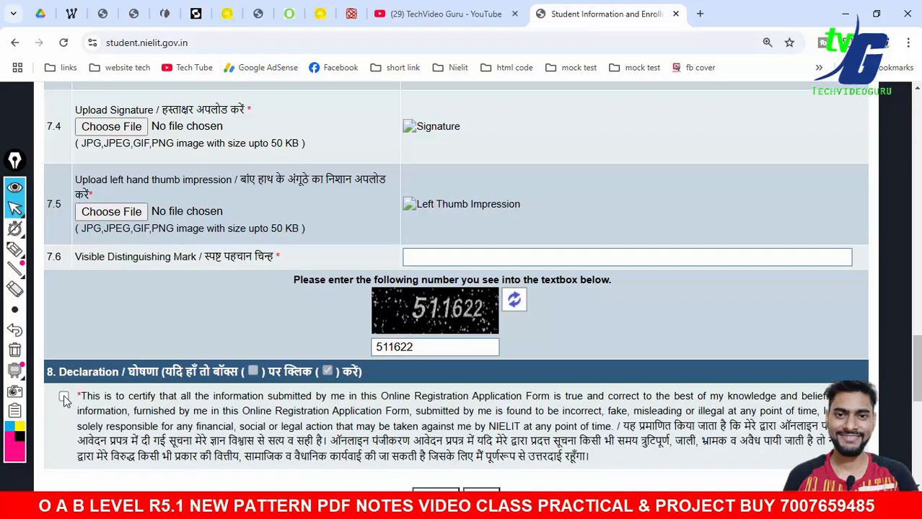
{"action": "scroll", "coordinate": [185, 322], "scroll_direction": "down", "scroll_amount": 2}
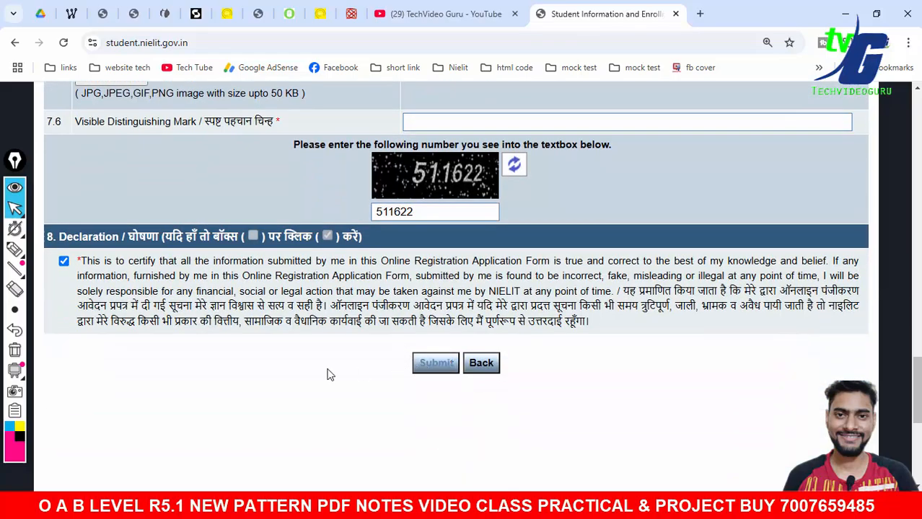
Handwrite a short application note across the Registration Details heading, underline it, and clear the annotation.
{"action": "scroll", "coordinate": [296, 217], "scroll_direction": "up", "scroll_amount": 15}
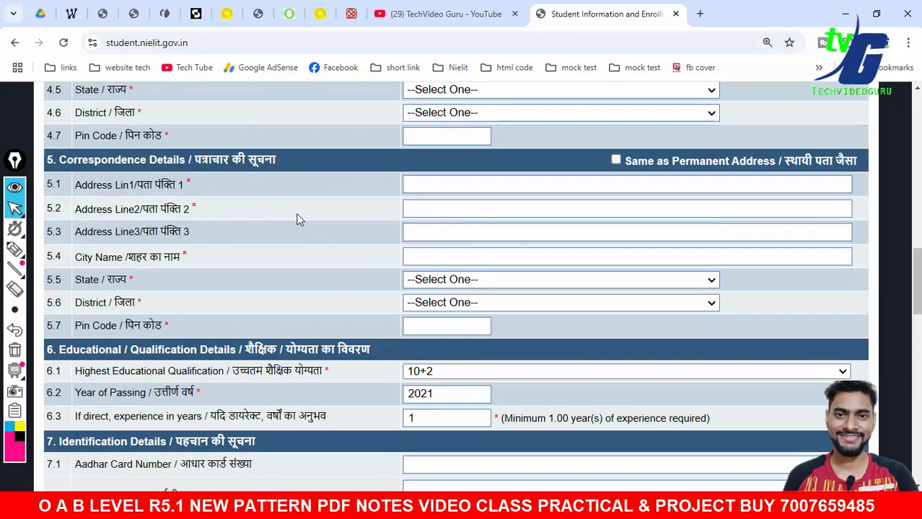
{"action": "scroll", "coordinate": [300, 219], "scroll_direction": "up", "scroll_amount": 6}
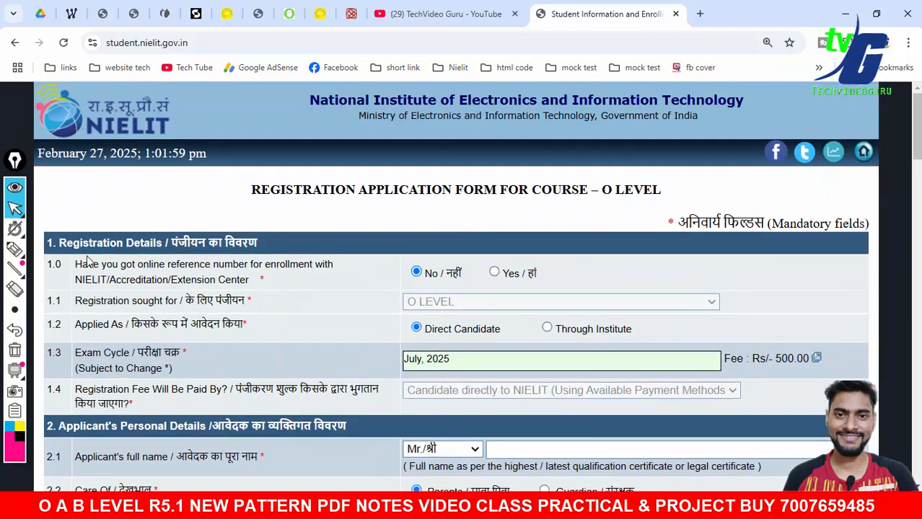
{"action": "left_click", "coordinate": [14, 249]}
{"action": "mouse_move", "coordinate": [289, 237]}
{"action": "left_mouse_down"}
{"action": "mouse_move", "coordinate": [322, 235]}
{"action": "mouse_move", "coordinate": [322, 222]}
{"action": "mouse_move", "coordinate": [341, 234]}
{"action": "left_mouse_up"}
{"action": "mouse_move", "coordinate": [390, 205]}
{"action": "left_mouse_down"}
{"action": "mouse_move", "coordinate": [382, 251]}
{"action": "mouse_move", "coordinate": [422, 231]}
{"action": "mouse_move", "coordinate": [469, 232]}
{"action": "mouse_move", "coordinate": [522, 210]}
{"action": "left_mouse_up"}
{"action": "left_click_drag", "start_coordinate": [274, 262], "coordinate": [662, 263]}
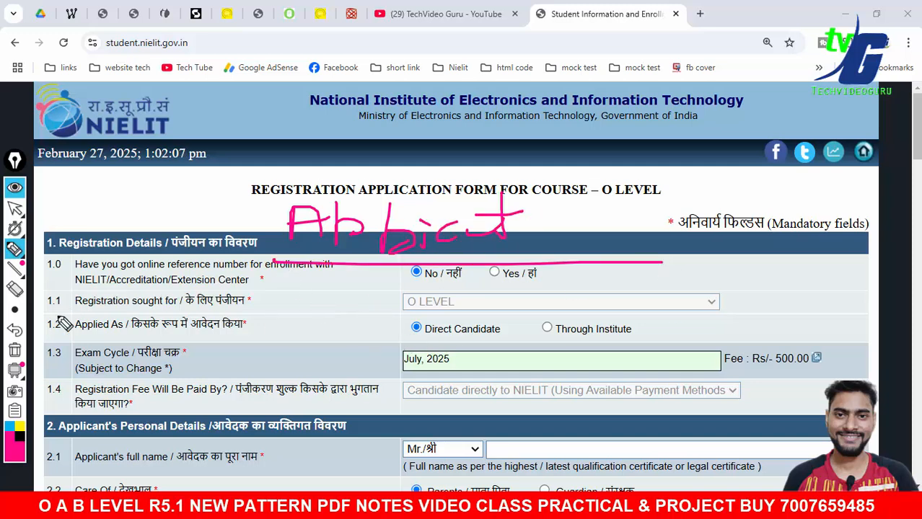
{"action": "left_click", "coordinate": [14, 350]}
{"action": "left_click", "coordinate": [14, 207]}
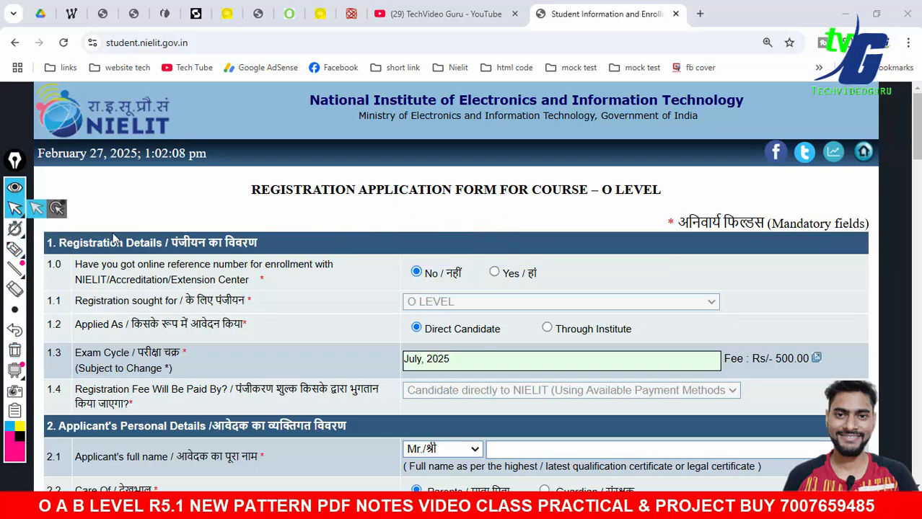
Switch to Document1 in Word and highlight the REGISTRATION FORM item in the numbered list.
{"action": "mouse_move", "coordinate": [349, 509]}
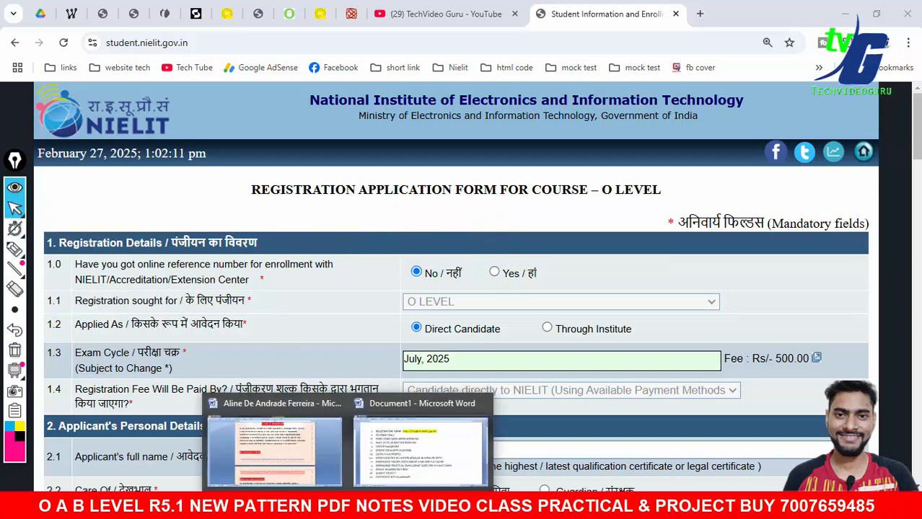
{"action": "left_click", "coordinate": [389, 454]}
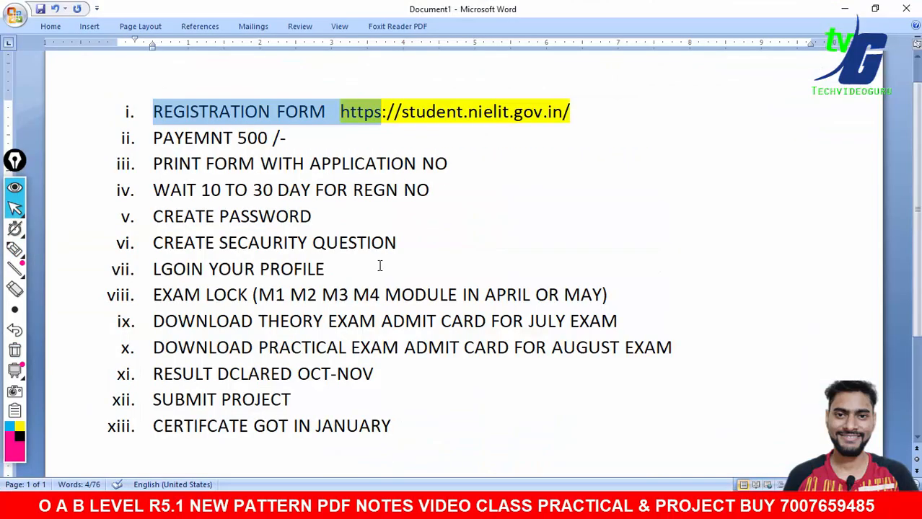
{"action": "left_click", "coordinate": [298, 137]}
{"action": "left_click_drag", "start_coordinate": [329, 114], "coordinate": [187, 113]}
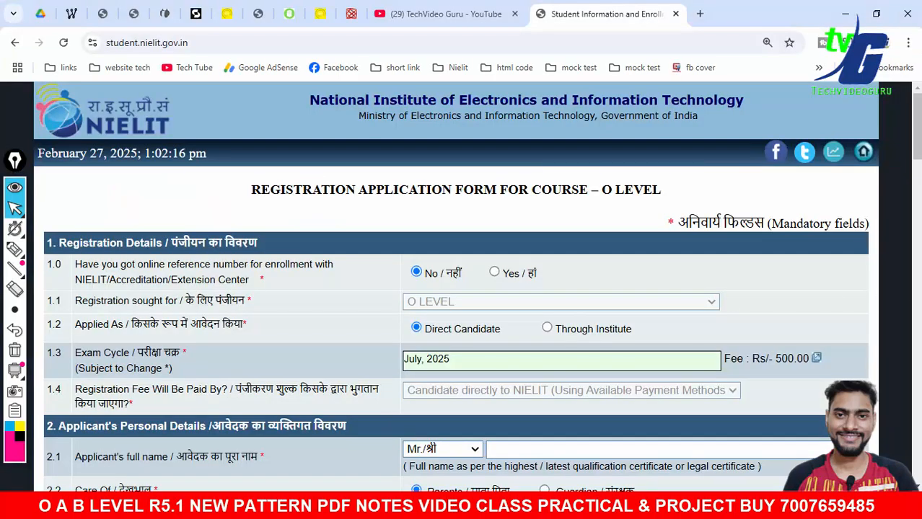
Review the end of the registration form in the browser, and highlight the PAYEMNT 500 /- item in the Word list.
{"action": "left_click_drag", "start_coordinate": [916, 123], "coordinate": [906, 401]}
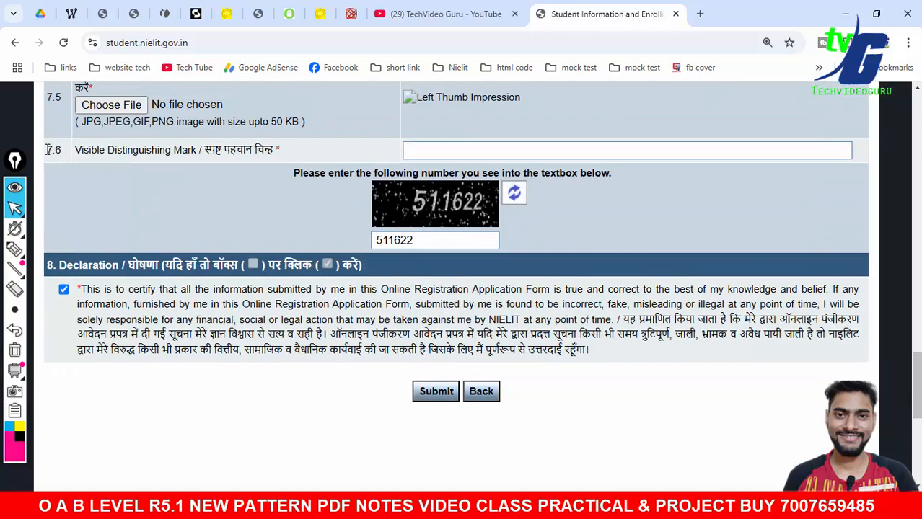
{"action": "left_click_drag", "start_coordinate": [48, 149], "coordinate": [81, 150]}
{"action": "key", "text": "alt+Tab"}
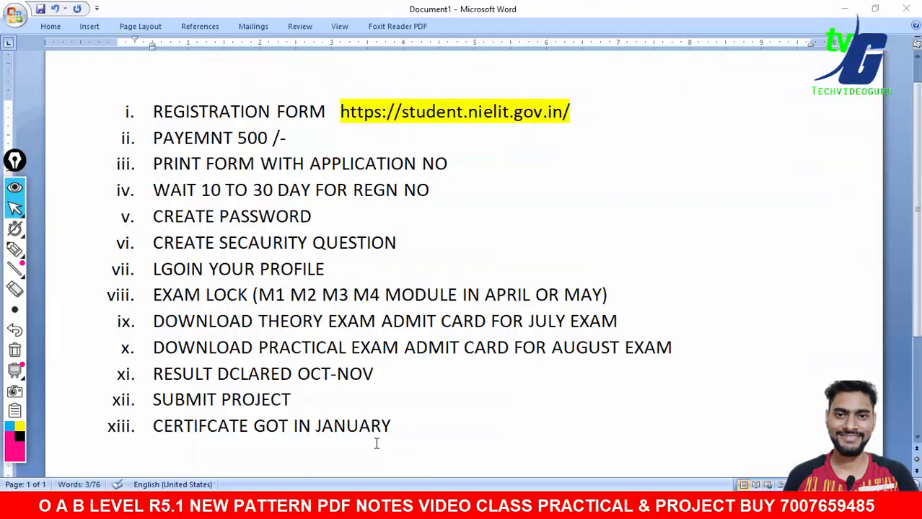
{"action": "left_click", "coordinate": [264, 152]}
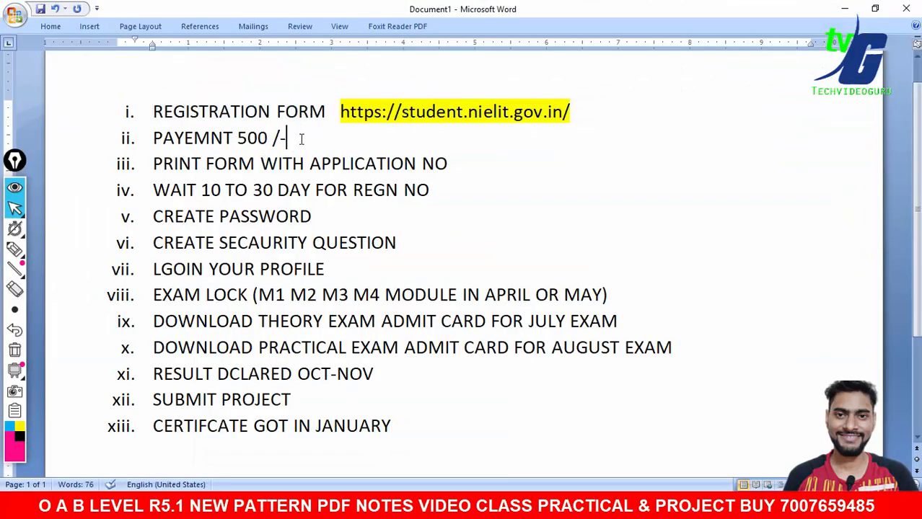
{"action": "left_click_drag", "start_coordinate": [300, 139], "coordinate": [184, 137]}
Handwrite the payment options UPI / Net / RT beside the Word list, underline them, and clear the annotations.
{"action": "left_click", "coordinate": [57, 249]}
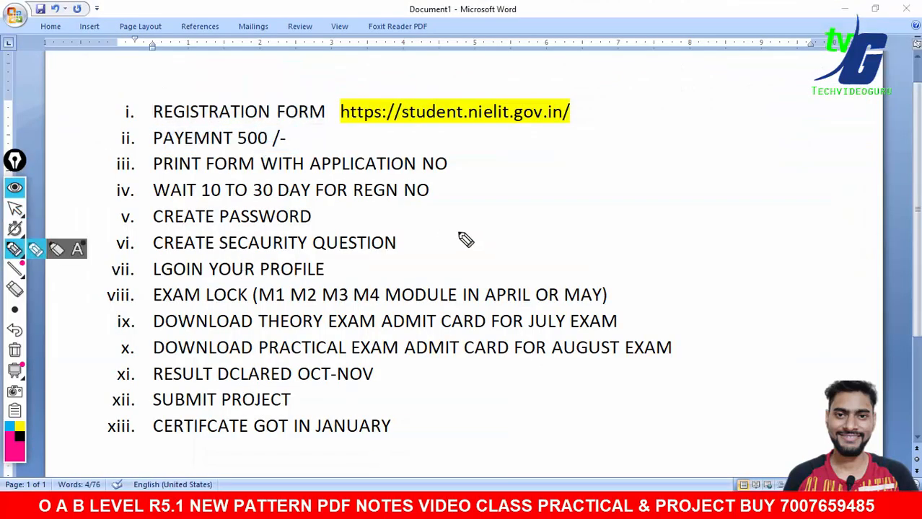
{"action": "left_click_drag", "start_coordinate": [504, 175], "coordinate": [525, 174]}
{"action": "mouse_move", "coordinate": [547, 202]}
{"action": "left_mouse_down"}
{"action": "mouse_move", "coordinate": [559, 175]}
{"action": "mouse_move", "coordinate": [579, 212]}
{"action": "mouse_move", "coordinate": [653, 205]}
{"action": "left_mouse_up"}
{"action": "mouse_move", "coordinate": [665, 156]}
{"action": "left_mouse_down"}
{"action": "mouse_move", "coordinate": [660, 201]}
{"action": "mouse_move", "coordinate": [680, 168]}
{"action": "mouse_move", "coordinate": [704, 199]}
{"action": "left_mouse_up"}
{"action": "mouse_move", "coordinate": [730, 144]}
{"action": "left_mouse_down"}
{"action": "mouse_move", "coordinate": [731, 189]}
{"action": "mouse_move", "coordinate": [783, 170]}
{"action": "left_mouse_up"}
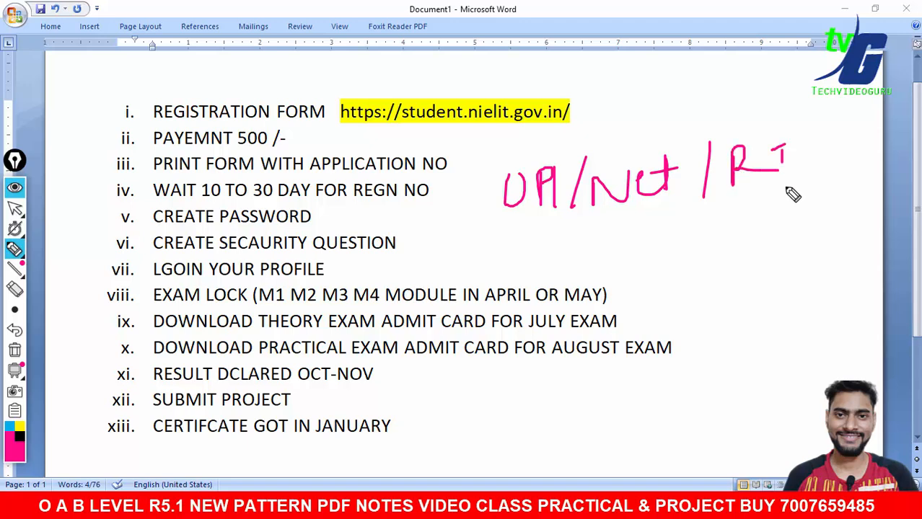
{"action": "left_click_drag", "start_coordinate": [524, 244], "coordinate": [854, 221]}
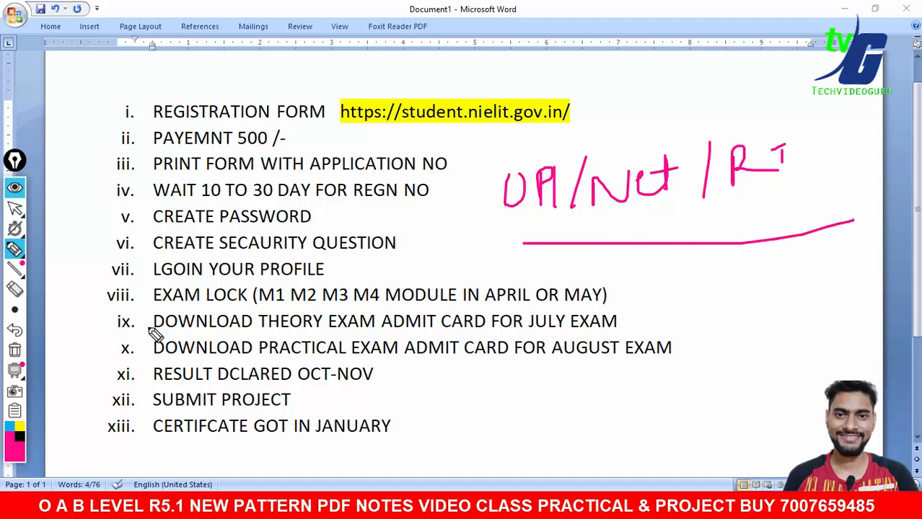
{"action": "left_click_drag", "start_coordinate": [717, 268], "coordinate": [679, 307]}
{"action": "left_click_drag", "start_coordinate": [747, 283], "coordinate": [762, 289]}
{"action": "left_click", "coordinate": [14, 350]}
{"action": "left_click", "coordinate": [15, 208]}
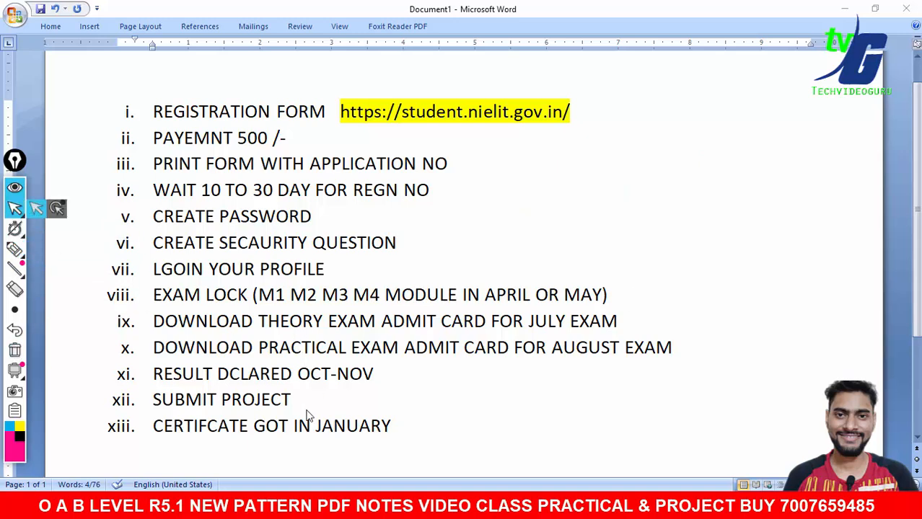
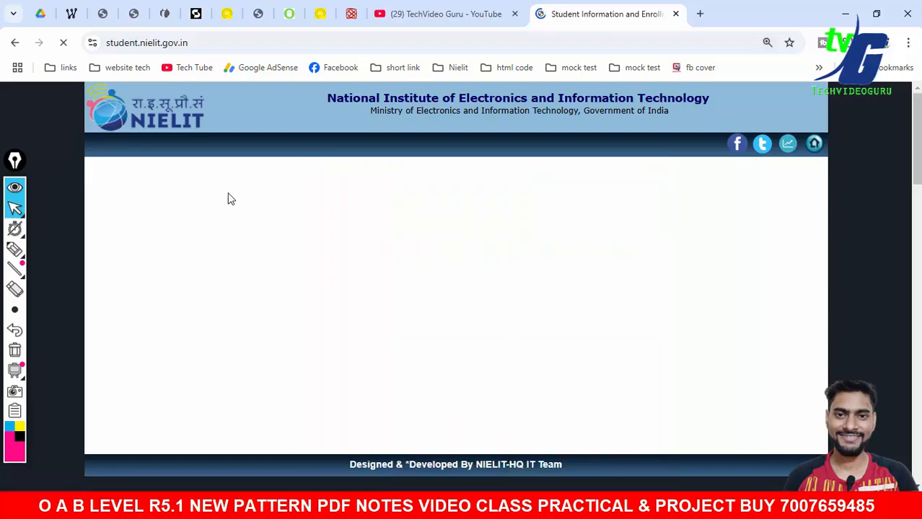
Check the CREATE PASSWORD item in Word, and open the New User page for registered candidates from the NIELIT home page in the browser.
{"action": "scroll", "coordinate": [226, 204], "scroll_direction": "down", "scroll_amount": 3}
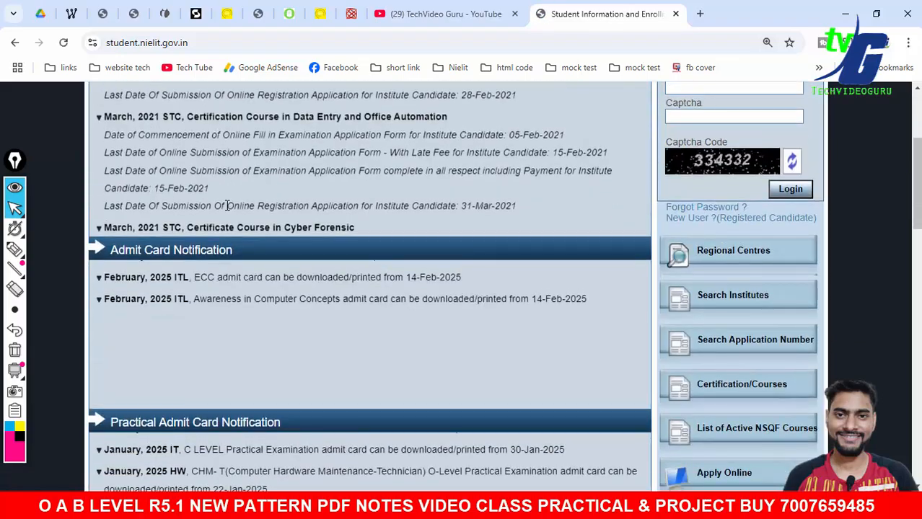
{"action": "scroll", "coordinate": [225, 204], "scroll_direction": "up", "scroll_amount": 1}
{"action": "key", "text": "alt+Tab"}
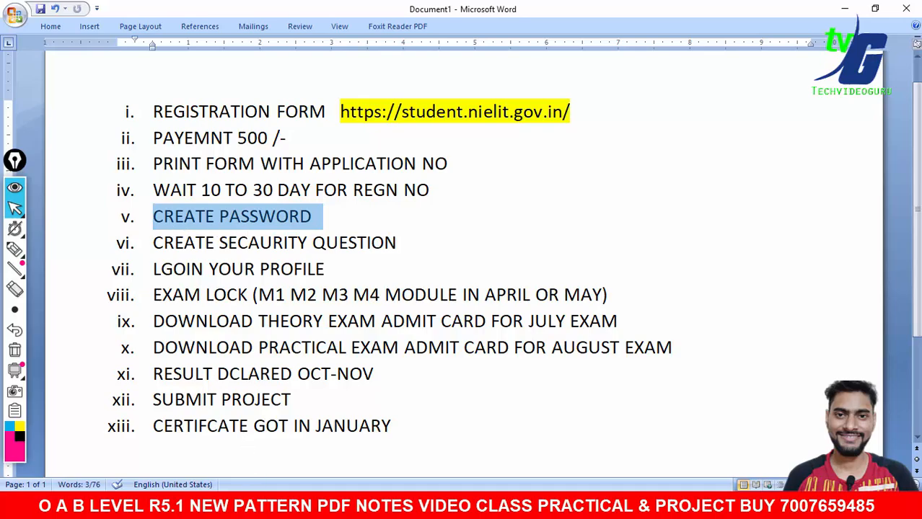
{"action": "key", "text": "alt+Tab"}
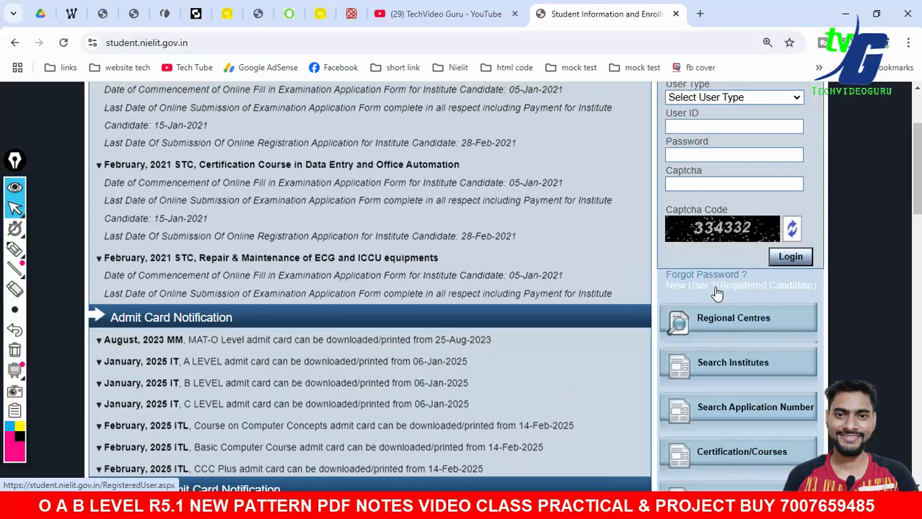
{"action": "left_click", "coordinate": [716, 287]}
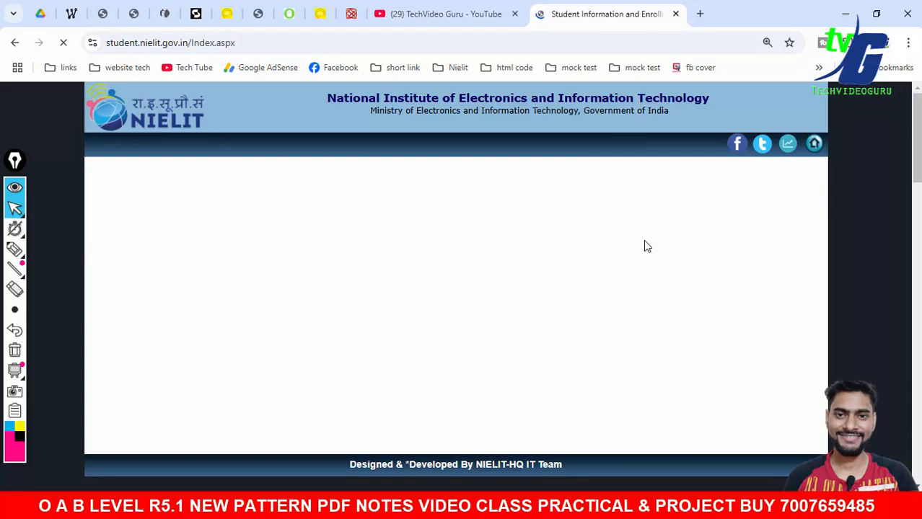
{"action": "scroll", "coordinate": [646, 247], "scroll_direction": "down", "scroll_amount": 4}
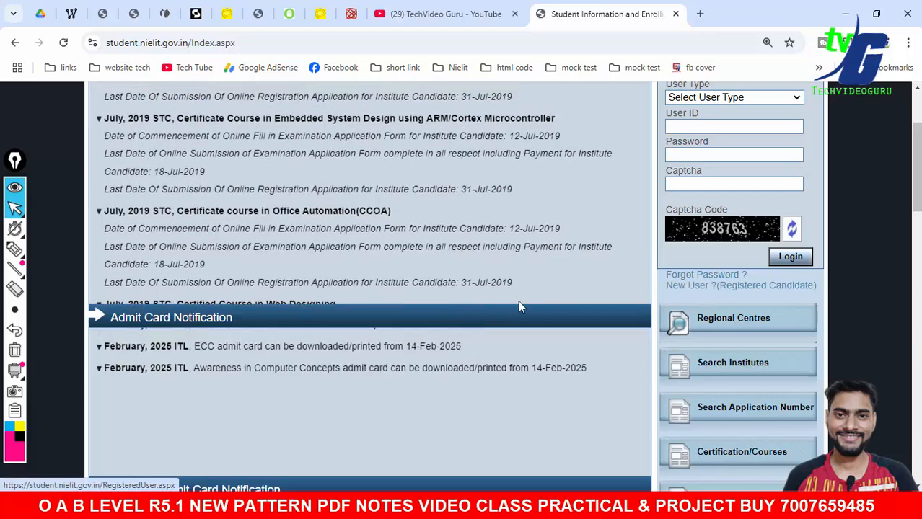
{"action": "left_click", "coordinate": [517, 300]}
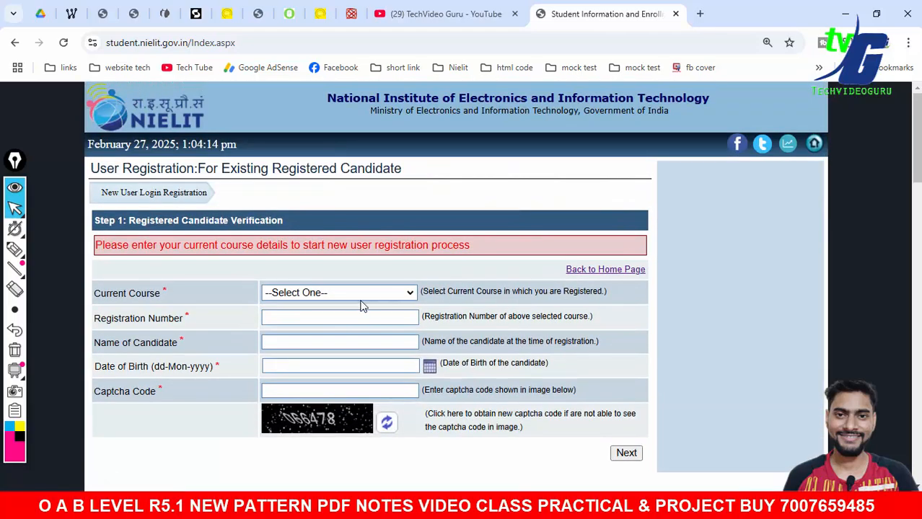
Choose O LEVEL (O) as the current course and enter a sample registration number.
{"action": "left_click", "coordinate": [355, 295]}
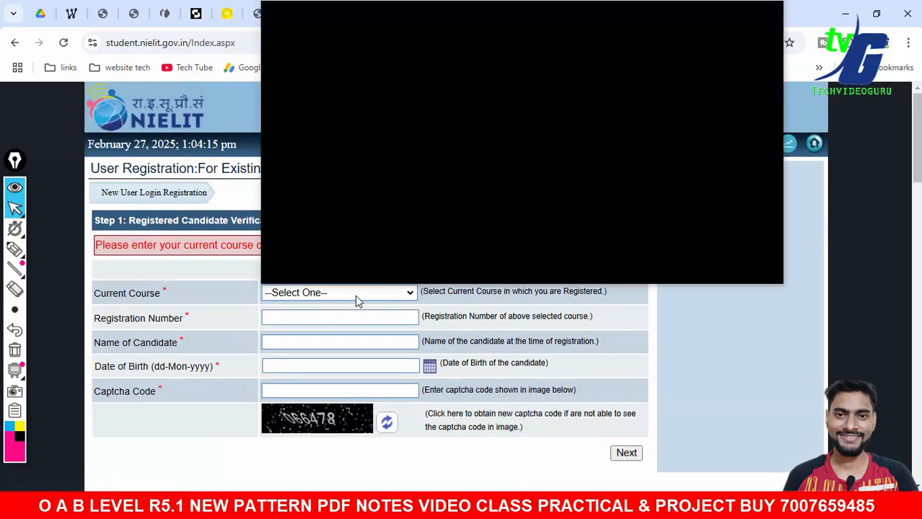
{"action": "left_click", "coordinate": [326, 28]}
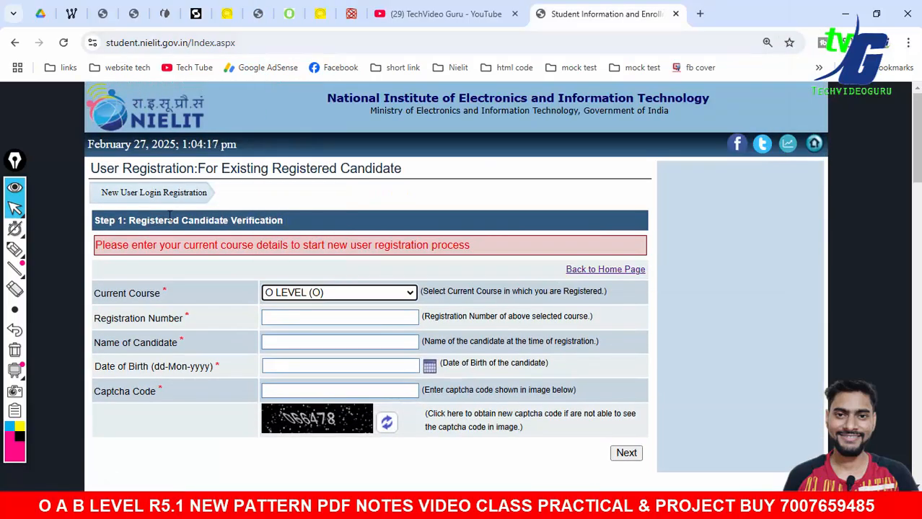
{"action": "scroll", "coordinate": [169, 216], "scroll_direction": "down", "scroll_amount": 2}
{"action": "left_click", "coordinate": [287, 185]}
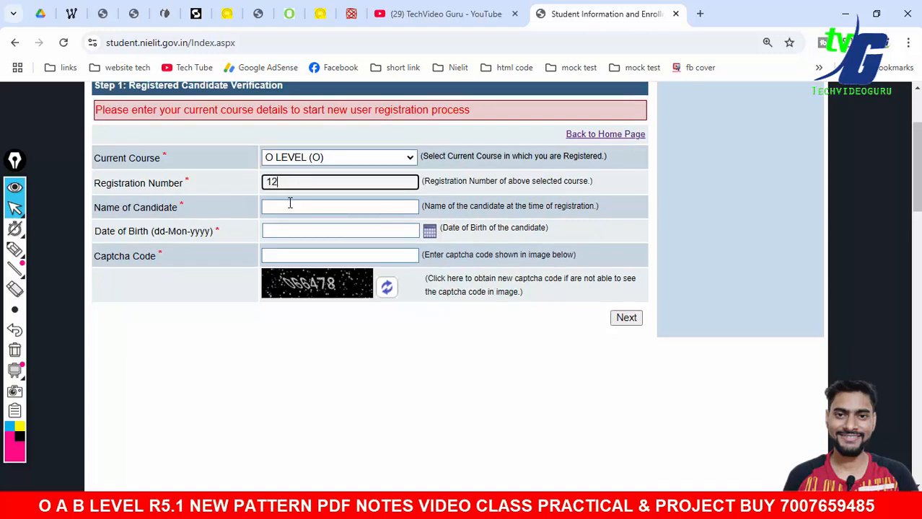
Point out the candidate name, date of birth and captcha code fields, highlighting the date of birth label.
{"action": "left_click", "coordinate": [285, 207]}
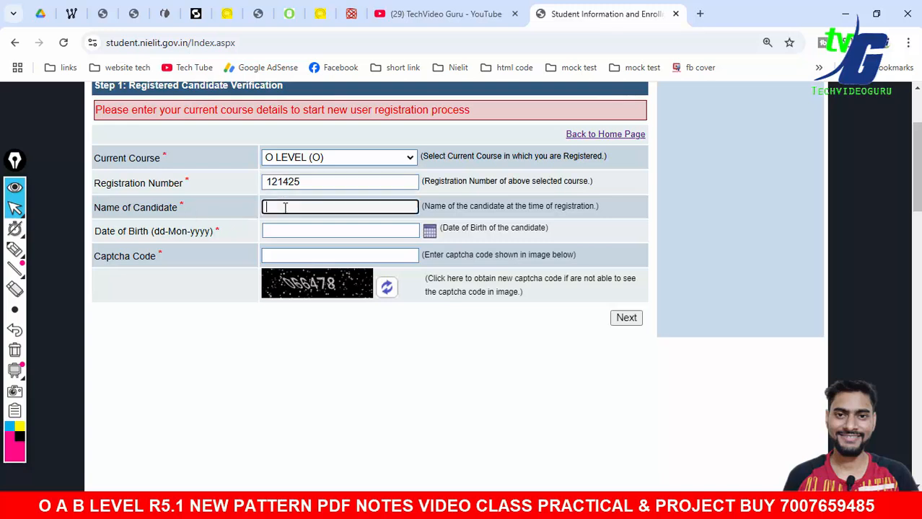
{"action": "left_click_drag", "start_coordinate": [114, 235], "coordinate": [300, 231]}
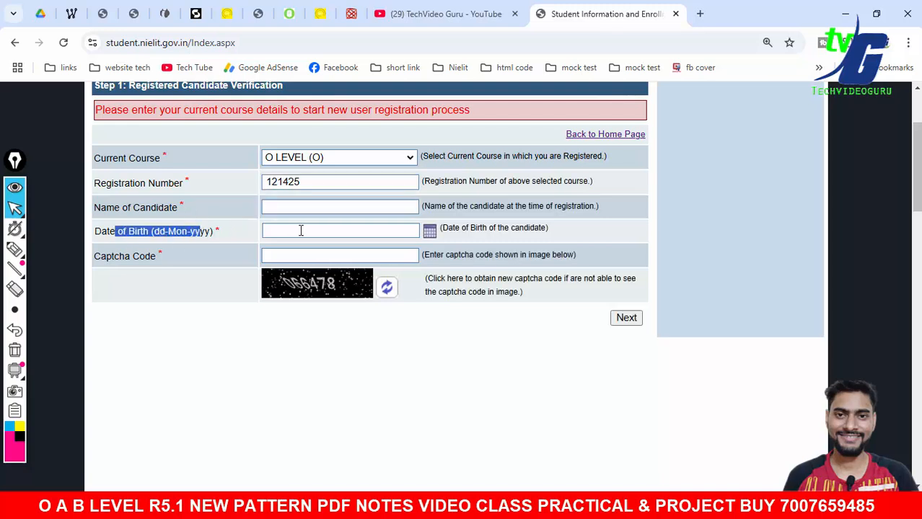
{"action": "left_click", "coordinate": [300, 231]}
{"action": "left_click", "coordinate": [273, 255]}
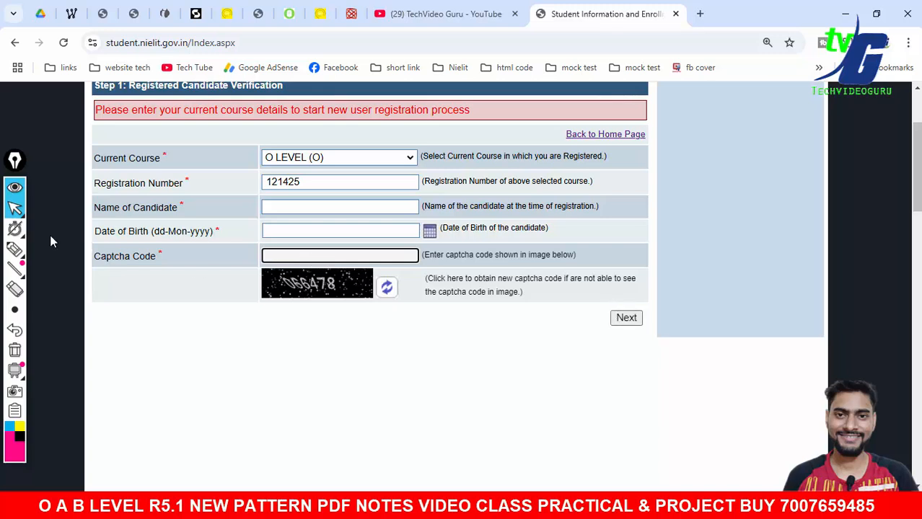
Choose a thicker pen size and draw a circle around the Next button of the candidate verification form.
{"action": "left_click", "coordinate": [14, 249]}
{"action": "mouse_move", "coordinate": [17, 310]}
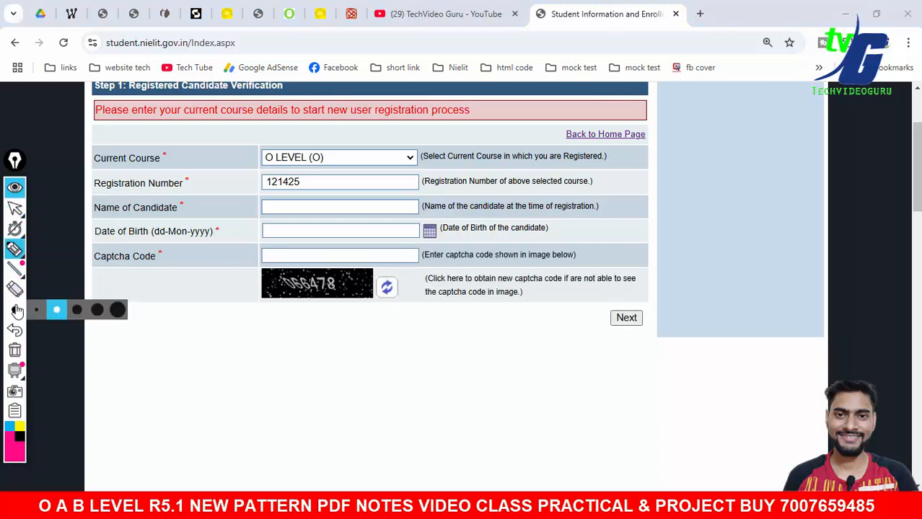
{"action": "left_click", "coordinate": [76, 311]}
{"action": "left_click_drag", "start_coordinate": [648, 290], "coordinate": [635, 295]}
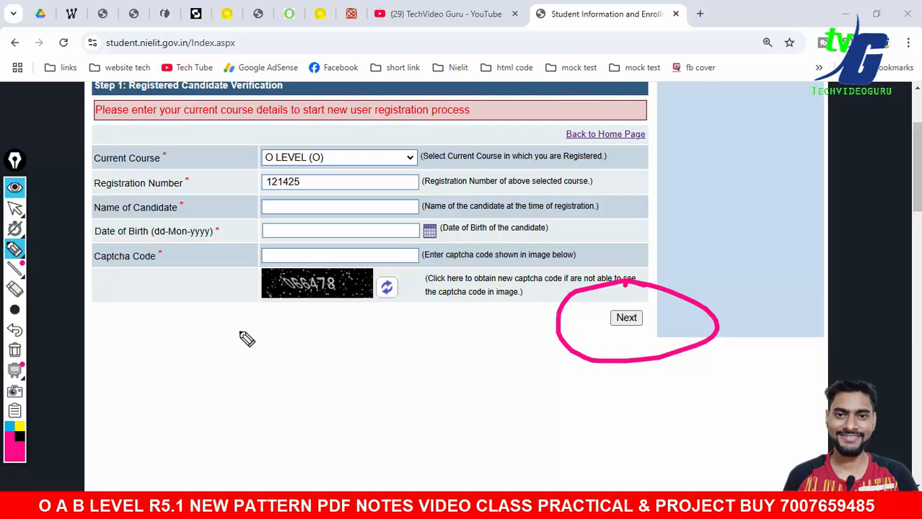
Handwrite a sample password below the verification form, circle its final symbol, and underline the whole password.
{"action": "left_click_drag", "start_coordinate": [135, 333], "coordinate": [189, 306]}
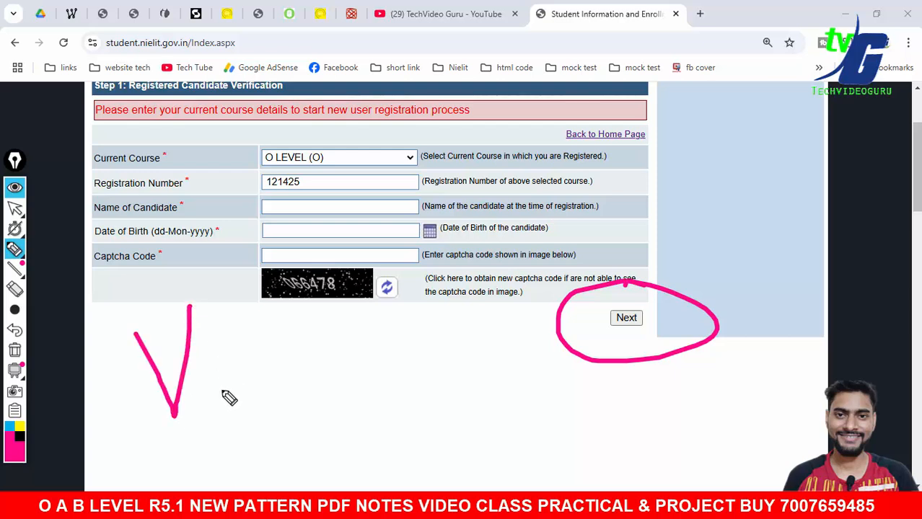
{"action": "mouse_move", "coordinate": [229, 397]}
{"action": "left_mouse_down"}
{"action": "mouse_move", "coordinate": [244, 344]}
{"action": "mouse_move", "coordinate": [308, 366]}
{"action": "mouse_move", "coordinate": [347, 359]}
{"action": "mouse_move", "coordinate": [328, 372]}
{"action": "left_mouse_up"}
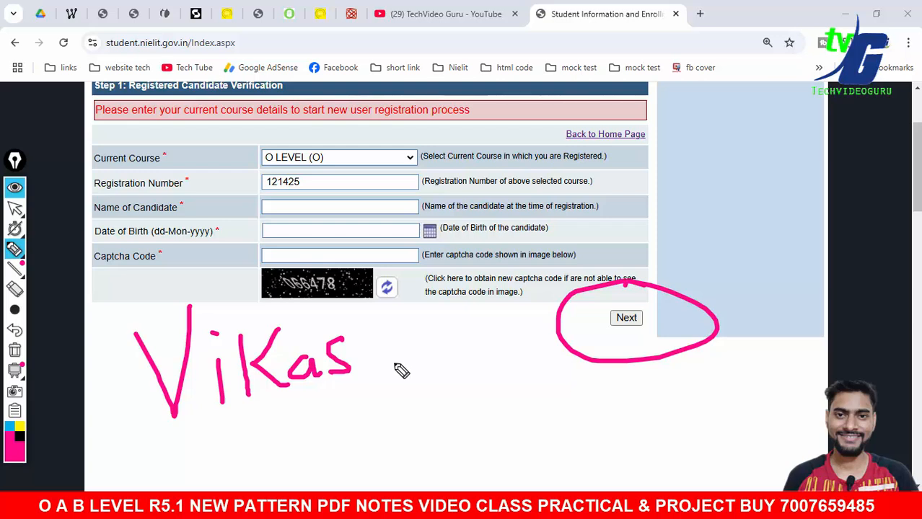
{"action": "mouse_move", "coordinate": [377, 318]}
{"action": "left_mouse_down"}
{"action": "mouse_move", "coordinate": [385, 359]}
{"action": "mouse_move", "coordinate": [441, 349]}
{"action": "left_mouse_up"}
{"action": "mouse_move", "coordinate": [438, 306]}
{"action": "left_mouse_down"}
{"action": "mouse_move", "coordinate": [453, 319]}
{"action": "mouse_move", "coordinate": [433, 355]}
{"action": "left_mouse_up"}
{"action": "mouse_move", "coordinate": [496, 296]}
{"action": "left_mouse_down"}
{"action": "mouse_move", "coordinate": [472, 320]}
{"action": "mouse_move", "coordinate": [525, 297]}
{"action": "mouse_move", "coordinate": [498, 303]}
{"action": "left_mouse_up"}
{"action": "left_click_drag", "start_coordinate": [202, 424], "coordinate": [542, 357]}
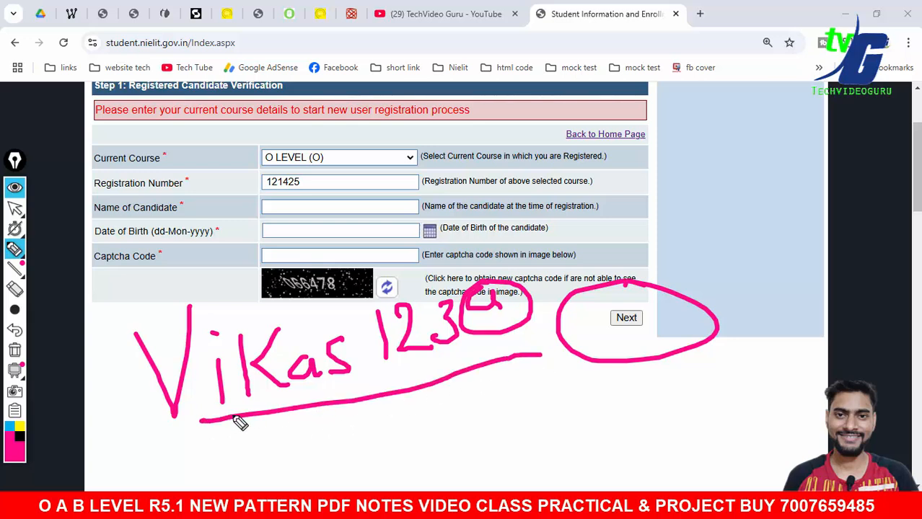
Handwrite the password pattern across the verification form, starting with Cap, followed by 123 and symbol marks, and underline it.
{"action": "mouse_move", "coordinate": [249, 182]}
{"action": "left_mouse_down"}
{"action": "mouse_move", "coordinate": [256, 211]}
{"action": "mouse_move", "coordinate": [285, 202]}
{"action": "left_mouse_up"}
{"action": "mouse_move", "coordinate": [277, 205]}
{"action": "left_mouse_down"}
{"action": "mouse_move", "coordinate": [297, 148]}
{"action": "mouse_move", "coordinate": [393, 155]}
{"action": "mouse_move", "coordinate": [420, 173]}
{"action": "left_mouse_up"}
{"action": "left_click_drag", "start_coordinate": [438, 134], "coordinate": [461, 151]}
{"action": "mouse_move", "coordinate": [474, 119]}
{"action": "left_mouse_down"}
{"action": "mouse_move", "coordinate": [487, 131]}
{"action": "mouse_move", "coordinate": [477, 148]}
{"action": "left_mouse_up"}
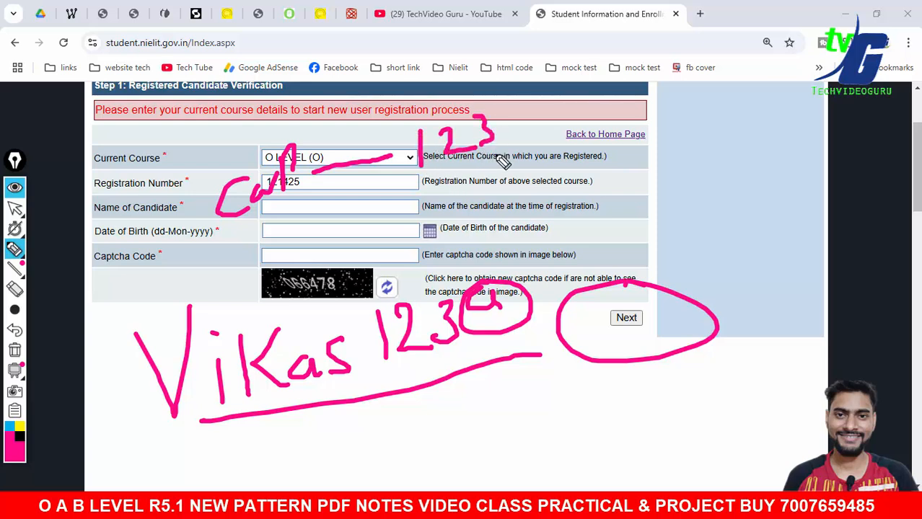
{"action": "left_click_drag", "start_coordinate": [535, 101], "coordinate": [537, 106]}
{"action": "left_click_drag", "start_coordinate": [590, 81], "coordinate": [590, 115]}
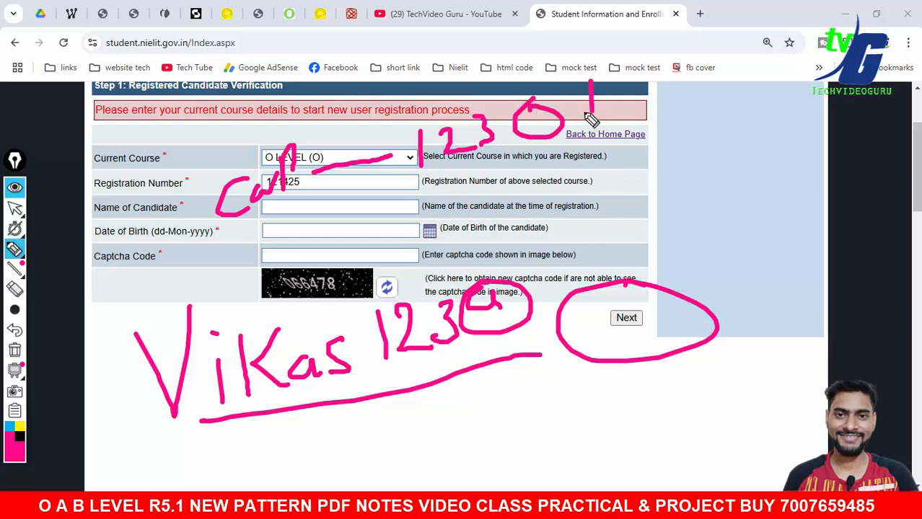
{"action": "left_click_drag", "start_coordinate": [218, 245], "coordinate": [646, 150]}
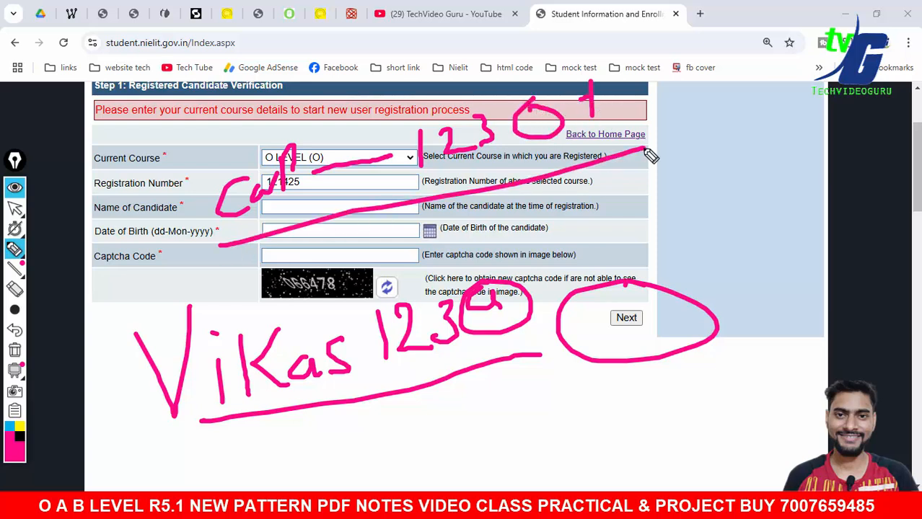
Draw a large circle around the handwritten sample password, clear all pen drawings, and return to the normal pointer.
{"action": "mouse_move", "coordinate": [476, 240]}
{"action": "left_mouse_down"}
{"action": "mouse_move", "coordinate": [99, 308]}
{"action": "mouse_move", "coordinate": [204, 456]}
{"action": "mouse_move", "coordinate": [497, 403]}
{"action": "mouse_move", "coordinate": [520, 254]}
{"action": "mouse_move", "coordinate": [465, 241]}
{"action": "left_mouse_up"}
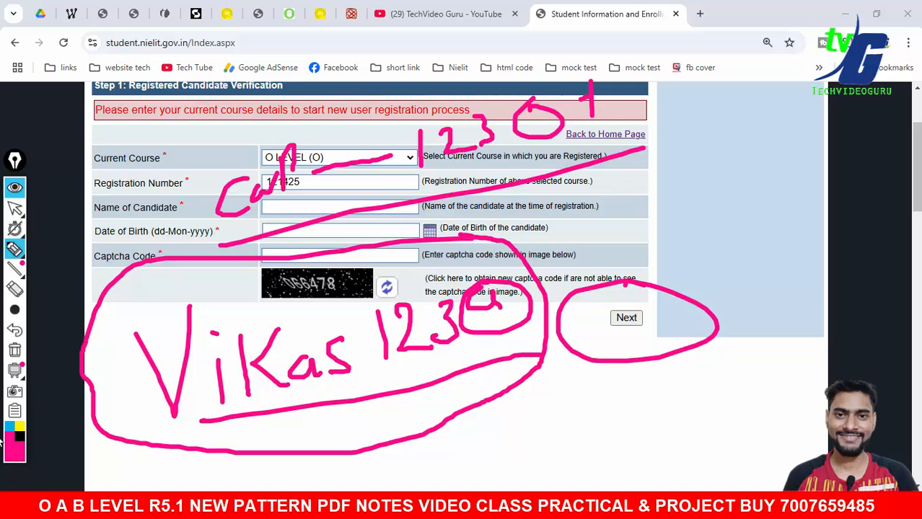
{"action": "left_click", "coordinate": [15, 350]}
{"action": "left_click", "coordinate": [16, 208]}
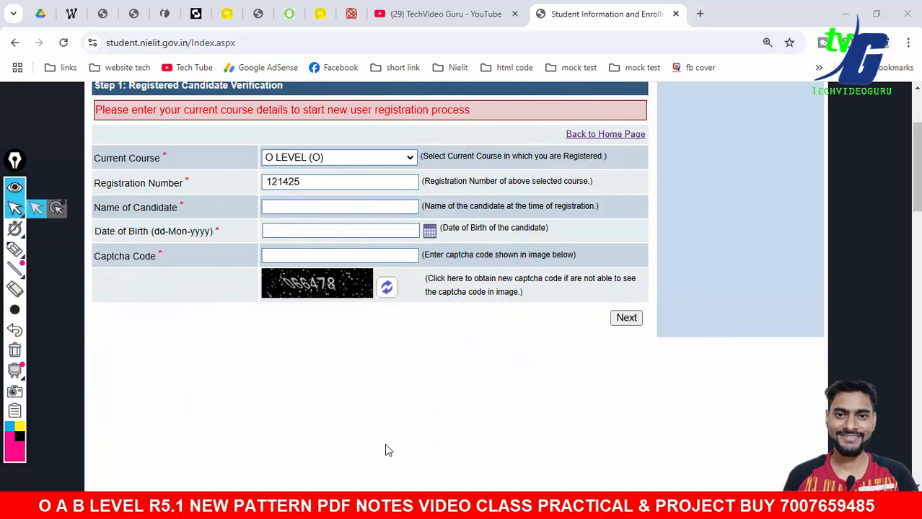
Switch to the Word process list, highlight items i to v, tick CREATE PASSWORD and CREATE SECAURITY QUESTION with the pen, and clear the ticks.
{"action": "mouse_move", "coordinate": [384, 509]}
{"action": "left_click", "coordinate": [370, 458]}
{"action": "left_click_drag", "start_coordinate": [340, 216], "coordinate": [141, 118]}
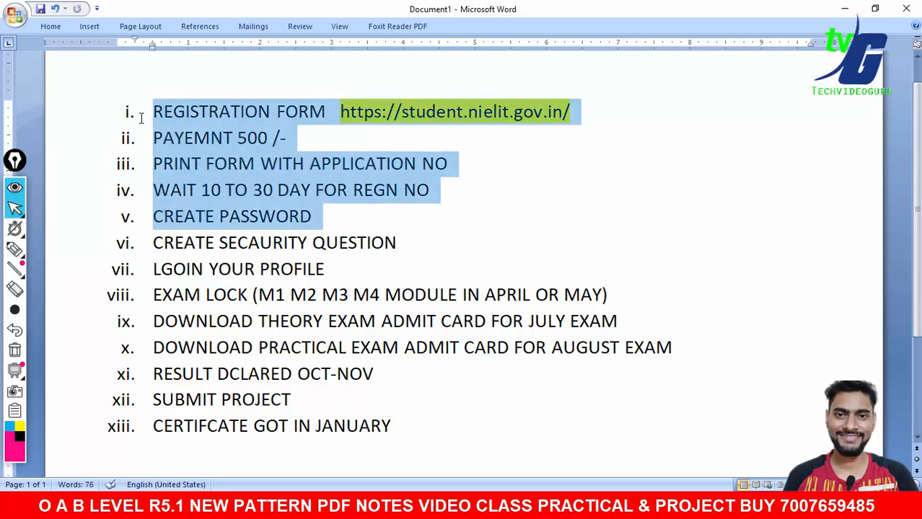
{"action": "left_click", "coordinate": [15, 249]}
{"action": "left_click", "coordinate": [316, 211]}
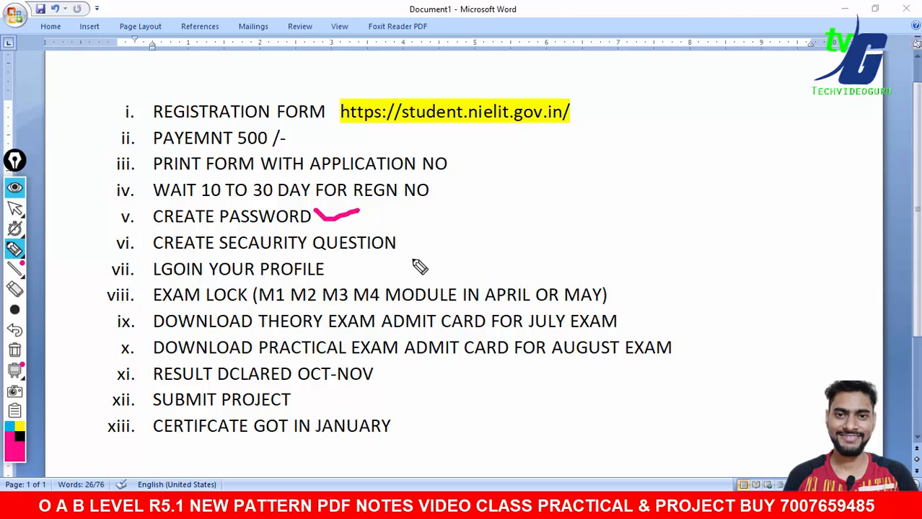
{"action": "left_click_drag", "start_coordinate": [408, 246], "coordinate": [458, 232]}
{"action": "left_click", "coordinate": [15, 350]}
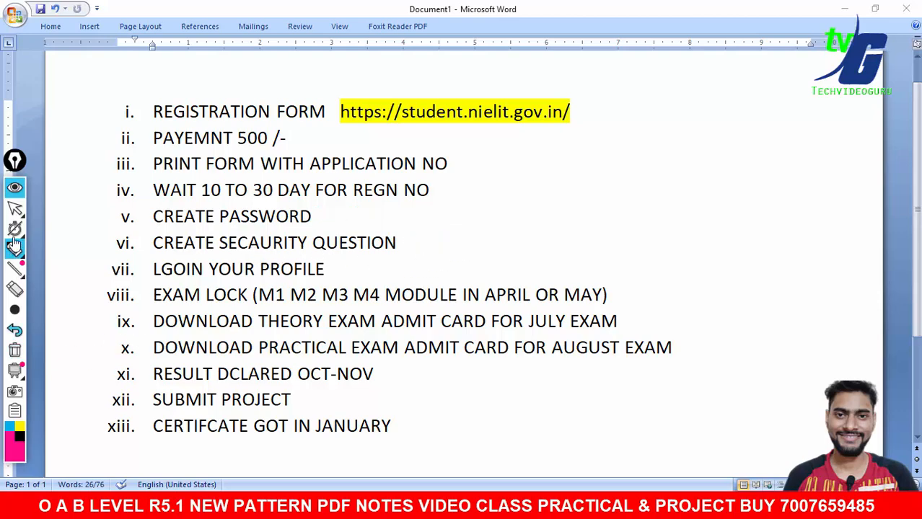
Return to the browser and handwrite pet and favourite food as example security question topics below the form, underlining them.
{"action": "left_click", "coordinate": [35, 212]}
{"action": "key", "text": "alt+Tab"}
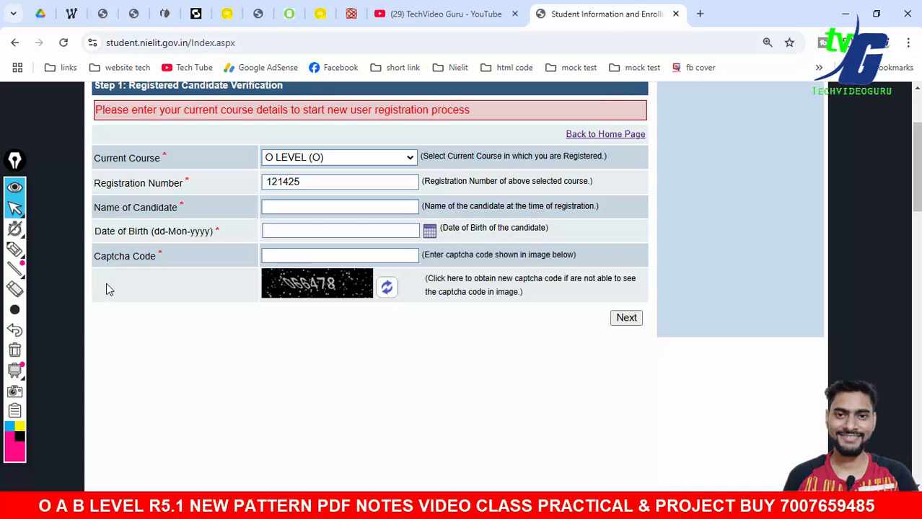
{"action": "left_click", "coordinate": [14, 248]}
{"action": "mouse_move", "coordinate": [280, 331]}
{"action": "left_mouse_down"}
{"action": "mouse_move", "coordinate": [279, 377]}
{"action": "mouse_move", "coordinate": [303, 357]}
{"action": "mouse_move", "coordinate": [339, 371]}
{"action": "left_mouse_up"}
{"action": "mouse_move", "coordinate": [355, 323]}
{"action": "left_mouse_down"}
{"action": "mouse_move", "coordinate": [364, 372]}
{"action": "mouse_move", "coordinate": [395, 342]}
{"action": "left_mouse_up"}
{"action": "left_click_drag", "start_coordinate": [430, 312], "coordinate": [417, 373]}
{"action": "mouse_move", "coordinate": [476, 331]}
{"action": "left_mouse_down"}
{"action": "mouse_move", "coordinate": [476, 339]}
{"action": "mouse_move", "coordinate": [502, 307]}
{"action": "mouse_move", "coordinate": [482, 334]}
{"action": "left_mouse_up"}
{"action": "left_click_drag", "start_coordinate": [523, 336], "coordinate": [555, 339]}
{"action": "left_click_drag", "start_coordinate": [577, 307], "coordinate": [578, 353]}
{"action": "left_click_drag", "start_coordinate": [618, 333], "coordinate": [618, 356]}
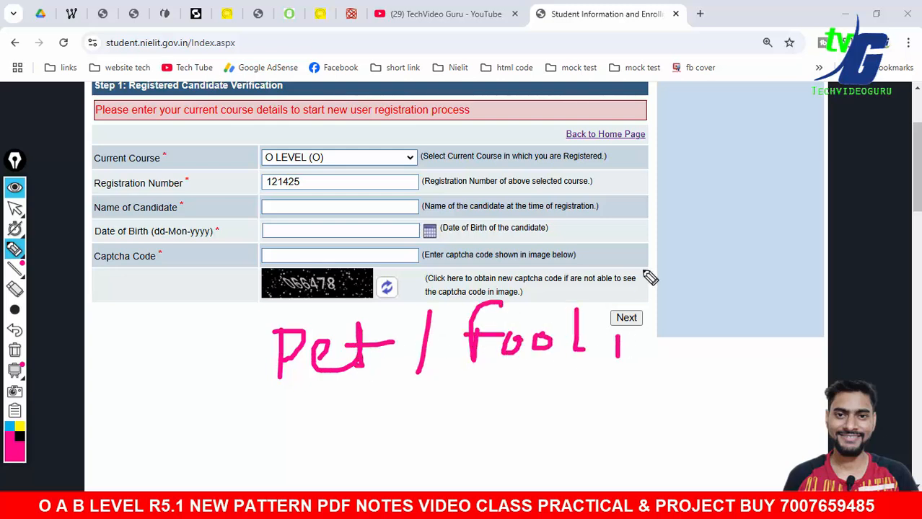
{"action": "left_click_drag", "start_coordinate": [650, 272], "coordinate": [618, 357]}
{"action": "left_click_drag", "start_coordinate": [605, 316], "coordinate": [657, 311]}
{"action": "mouse_move", "coordinate": [664, 304]}
{"action": "left_mouse_down"}
{"action": "mouse_move", "coordinate": [696, 301]}
{"action": "mouse_move", "coordinate": [682, 333]}
{"action": "mouse_move", "coordinate": [734, 332]}
{"action": "left_mouse_up"}
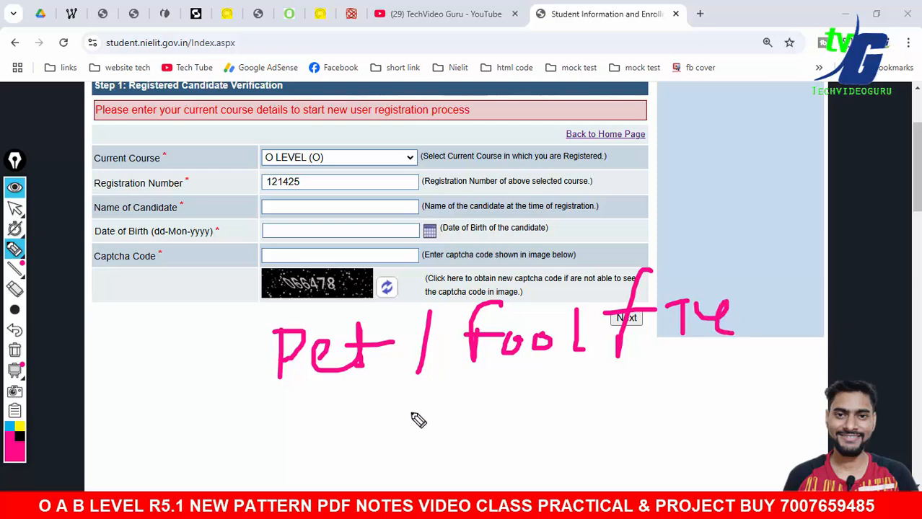
{"action": "left_click_drag", "start_coordinate": [795, 344], "coordinate": [282, 411]}
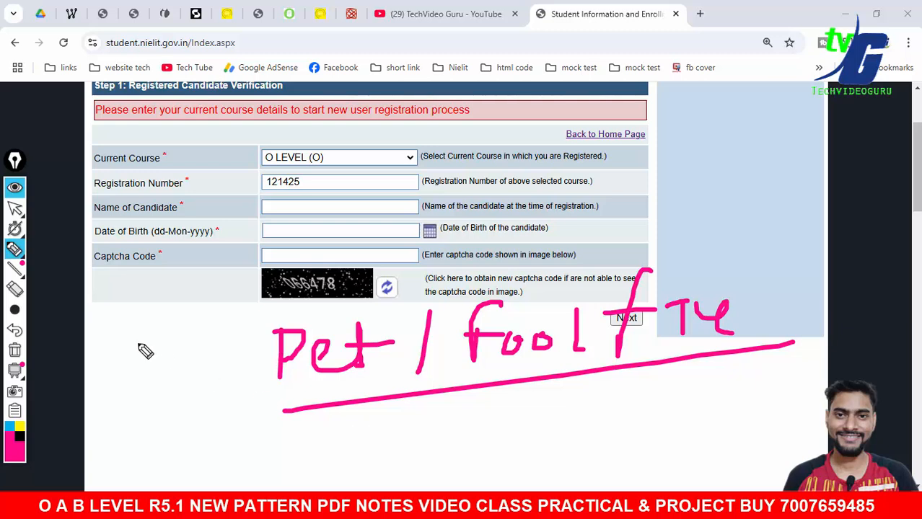
Handwrite and underline a short sample security answer beside the question topics, and clear all pen drawings.
{"action": "mouse_move", "coordinate": [130, 352]}
{"action": "left_mouse_down"}
{"action": "mouse_move", "coordinate": [128, 379]}
{"action": "mouse_move", "coordinate": [129, 344]}
{"action": "mouse_move", "coordinate": [172, 348]}
{"action": "left_mouse_up"}
{"action": "left_click_drag", "start_coordinate": [174, 325], "coordinate": [167, 361]}
{"action": "left_click_drag", "start_coordinate": [104, 393], "coordinate": [183, 374]}
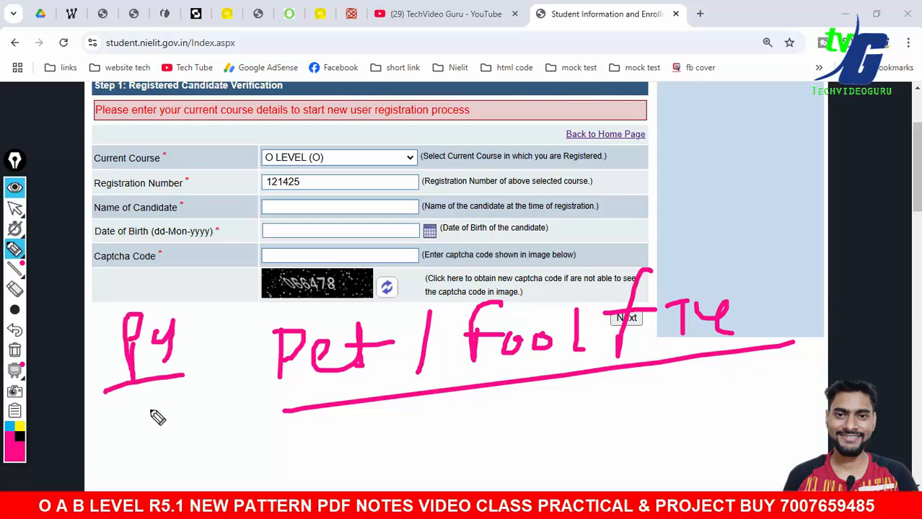
{"action": "left_click_drag", "start_coordinate": [144, 412], "coordinate": [191, 412]}
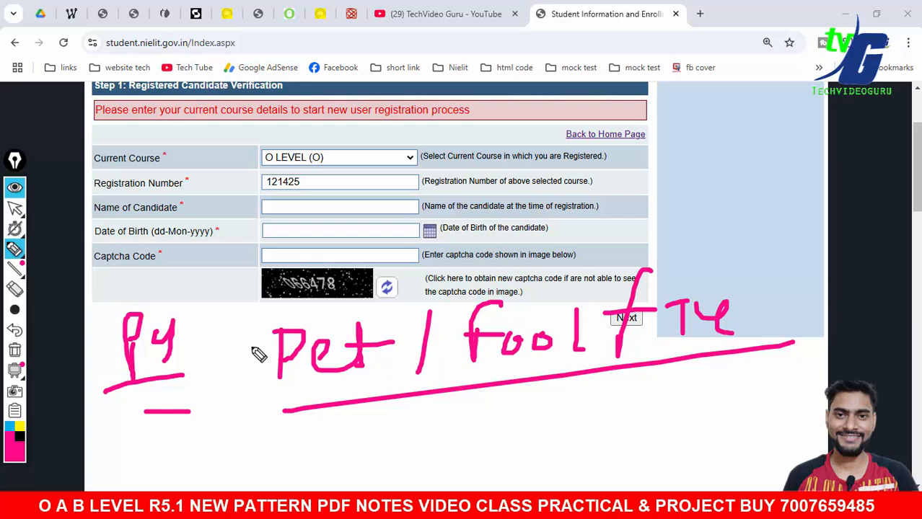
{"action": "left_click", "coordinate": [15, 210]}
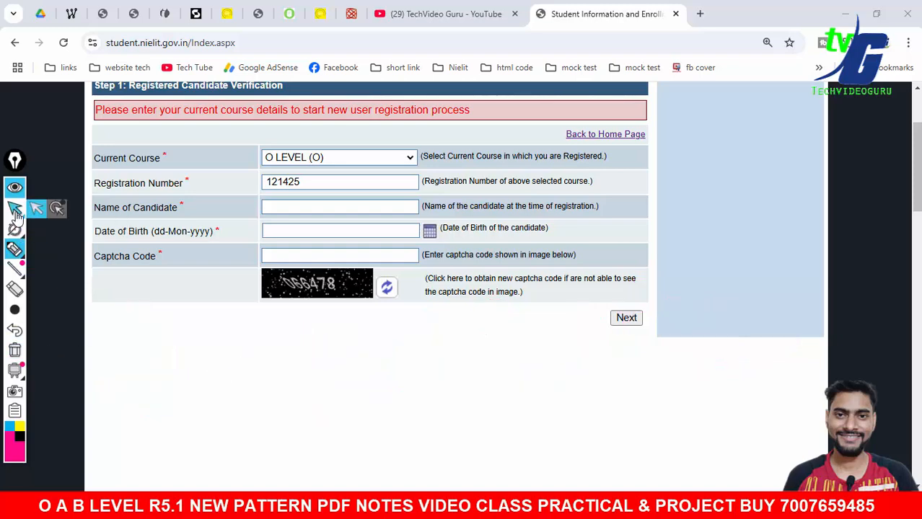
{"action": "left_click", "coordinate": [16, 213]}
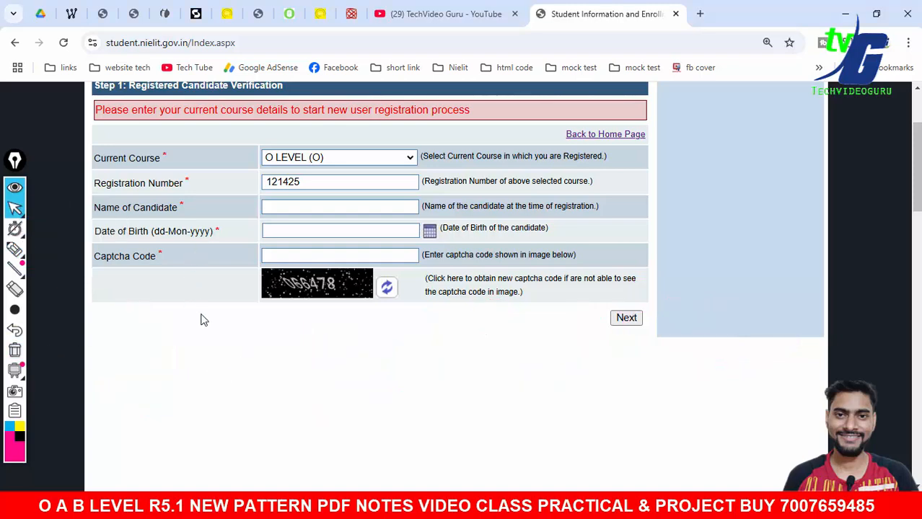
Reload the NIELIT student portal and close the Important notice.
{"action": "key", "text": "F5"}
{"action": "scroll", "coordinate": [203, 319], "scroll_direction": "up", "scroll_amount": 3}
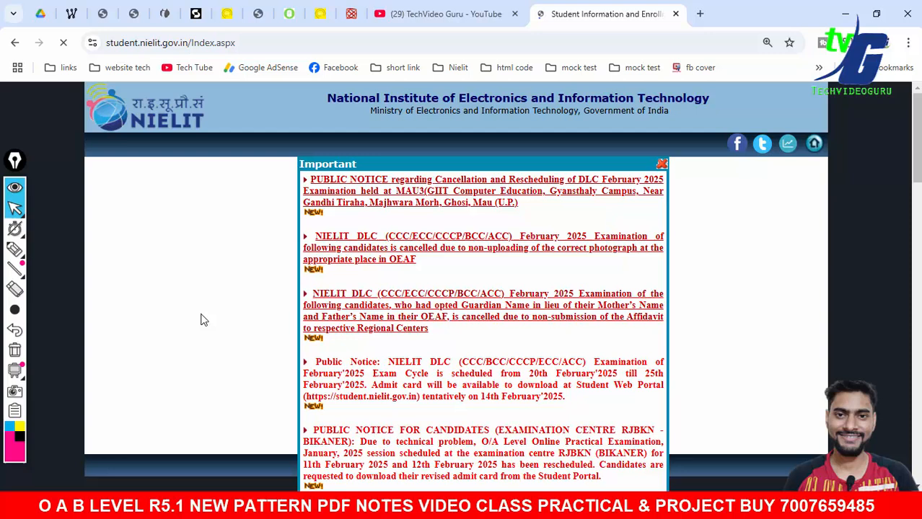
{"action": "left_click", "coordinate": [661, 164]}
Switch to the Word process list and highlight items i to vi, from REGISTRATION FORM to CREATE SECAURITY QUESTION.
{"action": "mouse_move", "coordinate": [371, 485]}
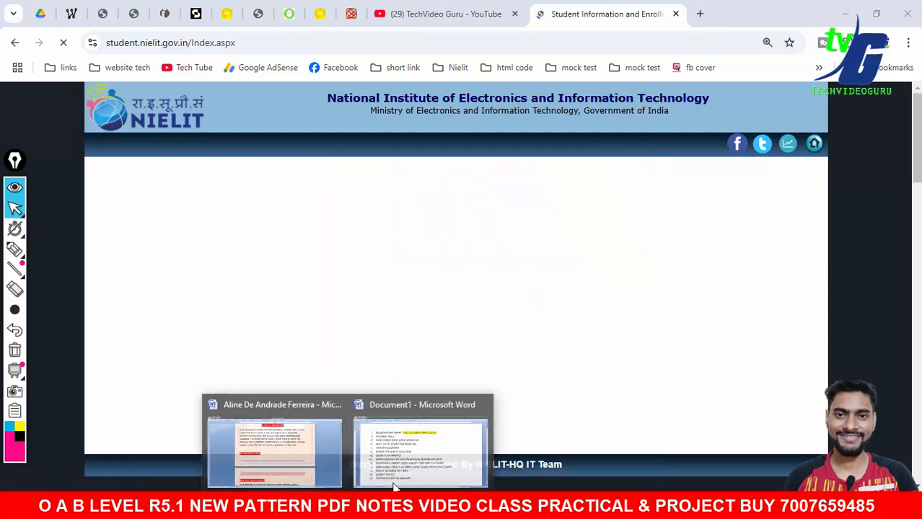
{"action": "left_click", "coordinate": [418, 440]}
{"action": "left_click", "coordinate": [405, 243]}
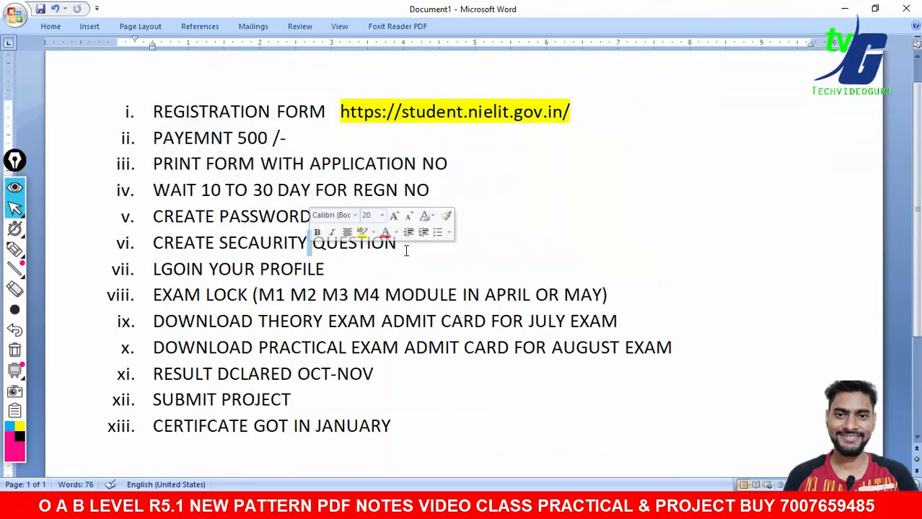
{"action": "left_click_drag", "start_coordinate": [422, 247], "coordinate": [146, 113]}
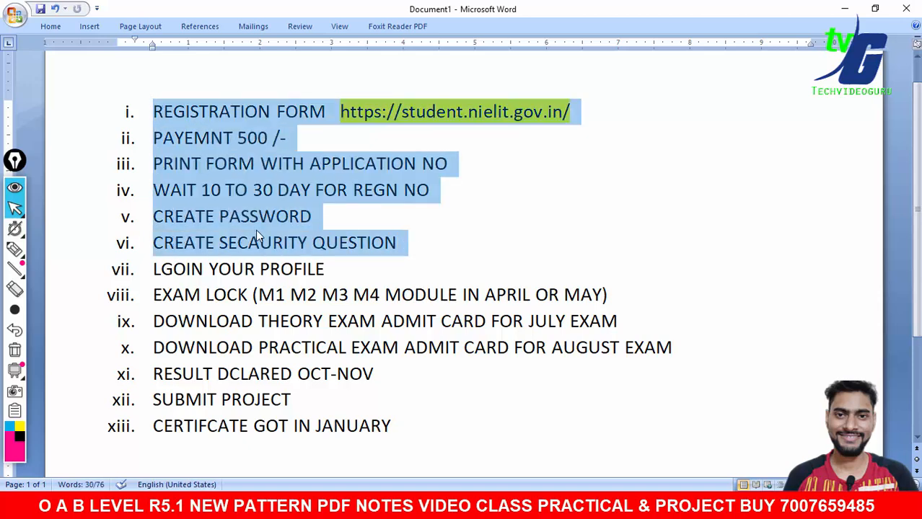
{"action": "left_click", "coordinate": [16, 251]}
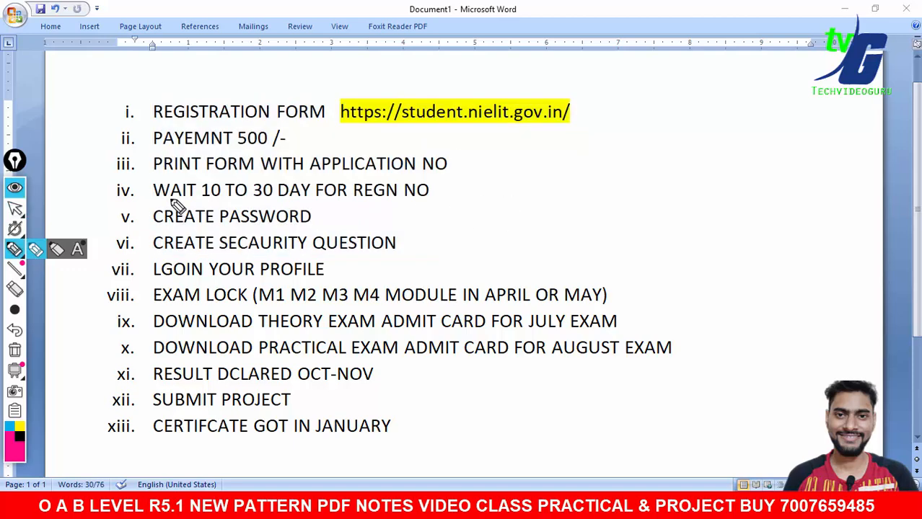
{"action": "left_click", "coordinate": [16, 209]}
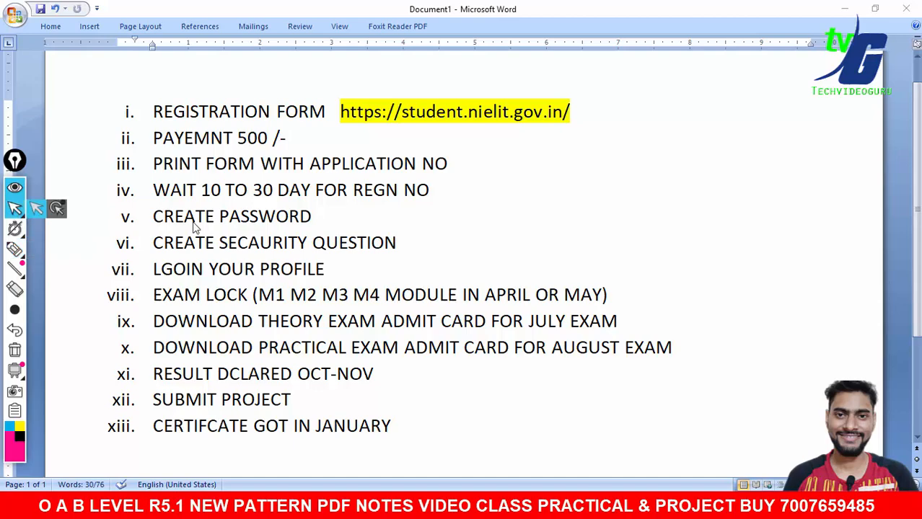
Make the first letter of the EXAM LOCK item bold.
{"action": "left_click", "coordinate": [431, 249]}
{"action": "left_click_drag", "start_coordinate": [375, 269], "coordinate": [186, 298]}
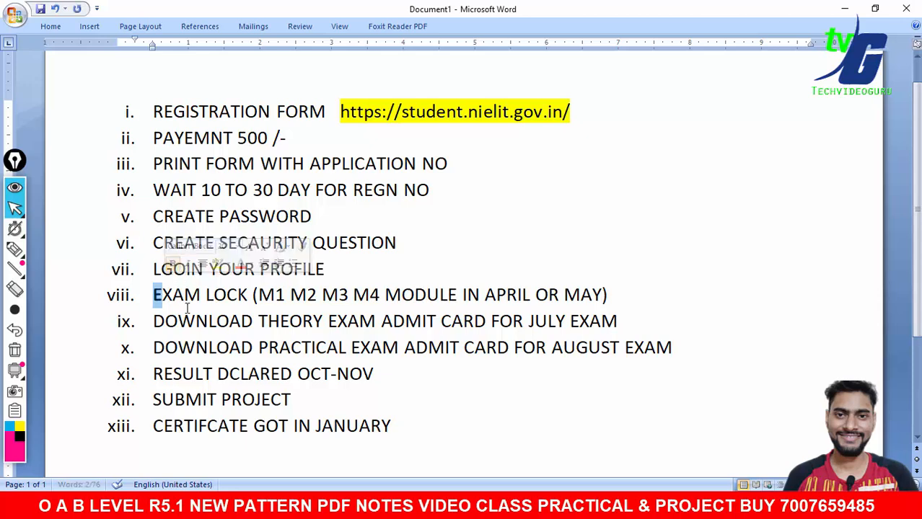
{"action": "key", "text": "ctrl+b"}
Correct the misspelled first word of item vii to LOGIN and highlight the whole LOGIN YOUR PROFILE line.
{"action": "left_click", "coordinate": [174, 270]}
{"action": "key", "text": "BackSpace"}
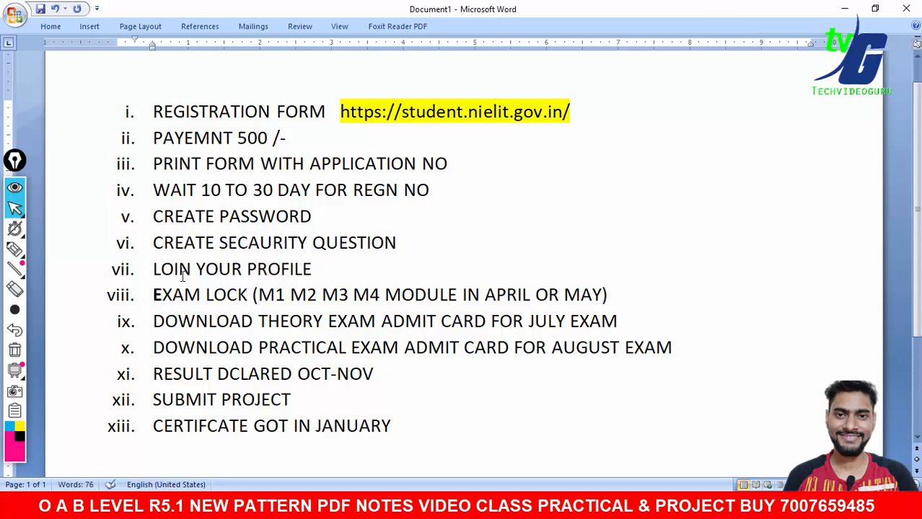
{"action": "key", "text": "Right"}
{"action": "type", "text": "G"}
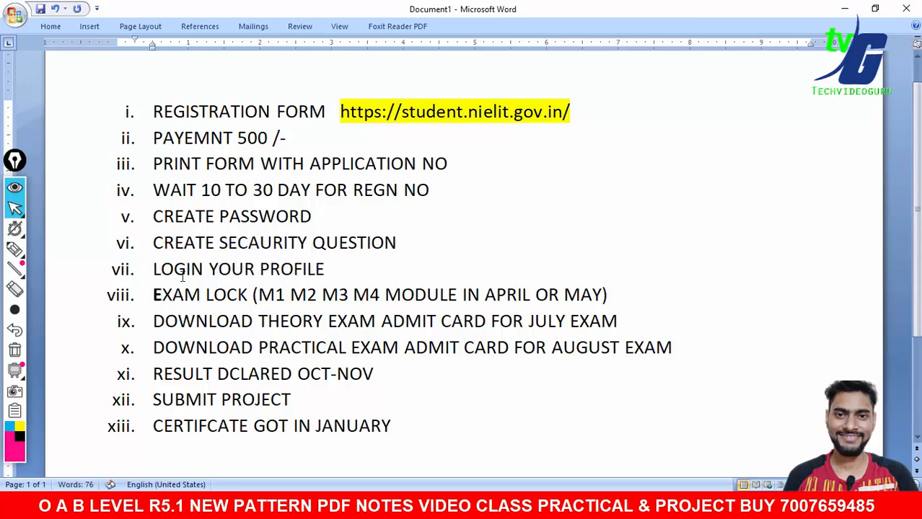
{"action": "left_click_drag", "start_coordinate": [334, 267], "coordinate": [152, 270]}
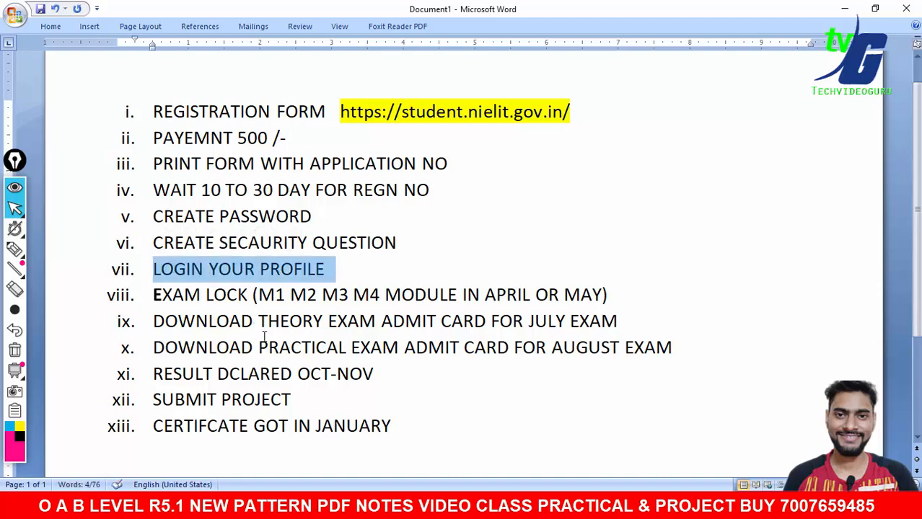
Switch to the NIELIT portal and fill in the login form with user type Candidate, the user ID, account password and captcha.
{"action": "key", "text": "alt+Tab"}
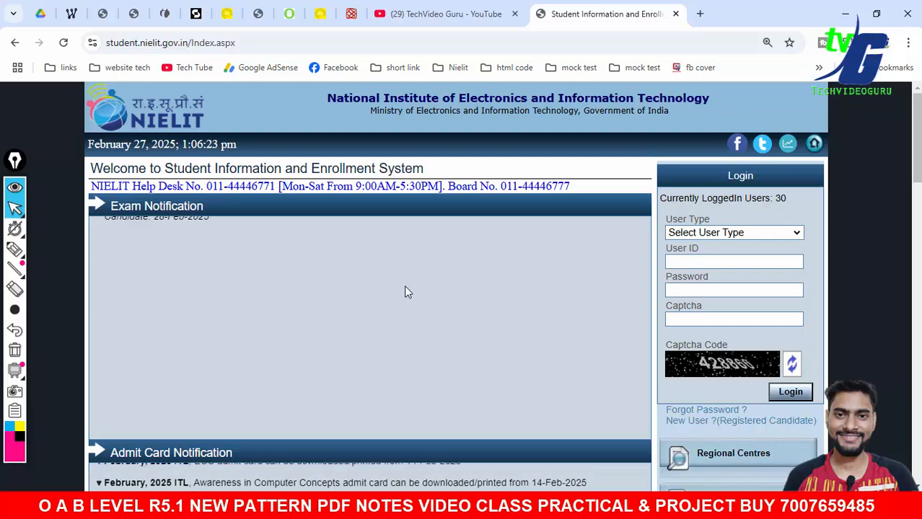
{"action": "left_click", "coordinate": [748, 232]}
{"action": "left_click", "coordinate": [745, 264]}
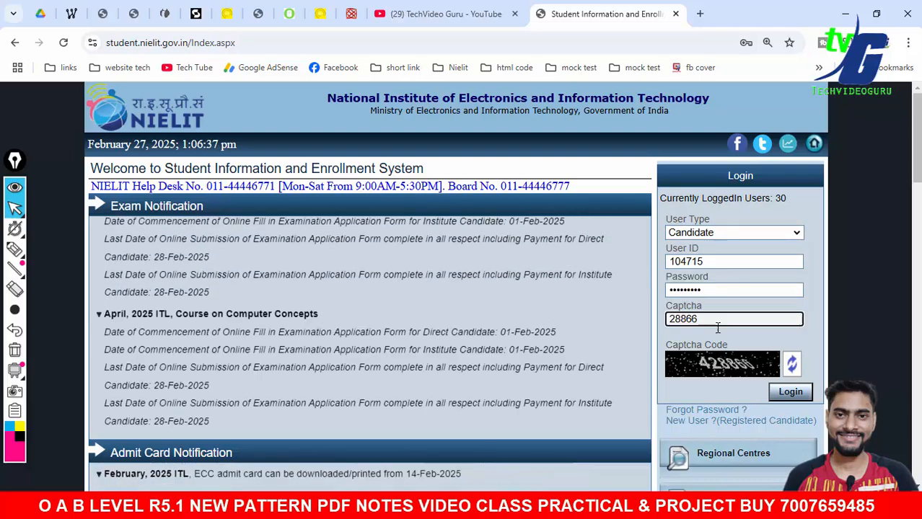
{"action": "left_click", "coordinate": [713, 233]}
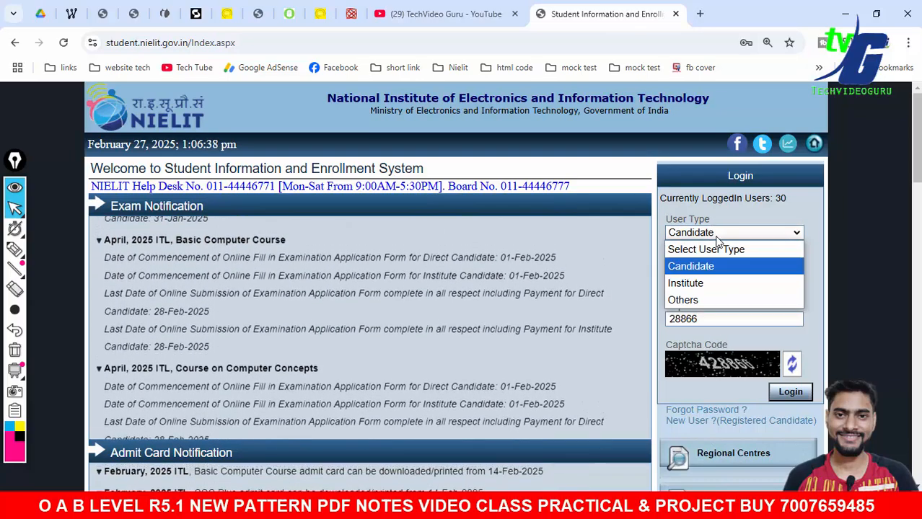
{"action": "left_click", "coordinate": [712, 269]}
Insert the missing digit in the User ID of the login form and move on to the captcha field.
{"action": "left_click_drag", "start_coordinate": [706, 261], "coordinate": [658, 267]}
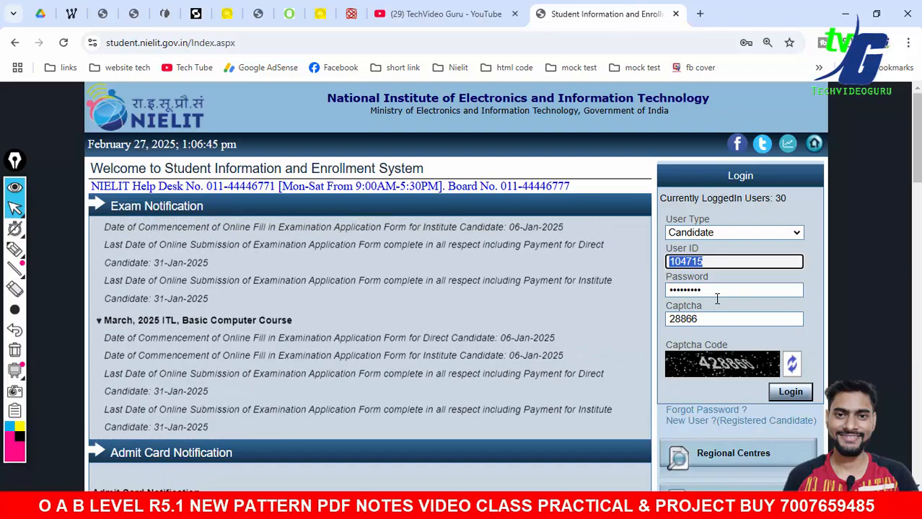
{"action": "left_click", "coordinate": [690, 263]}
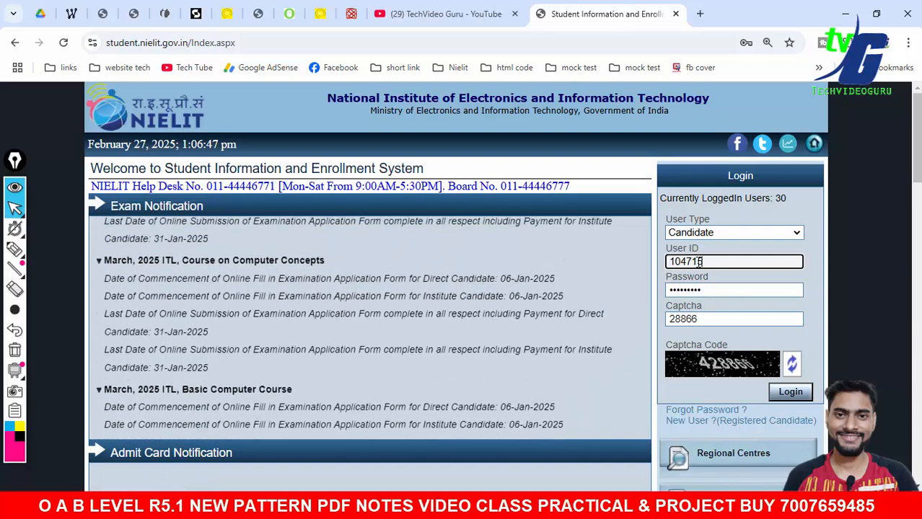
{"action": "type", "text": "0"}
{"action": "key", "text": "Tab"}
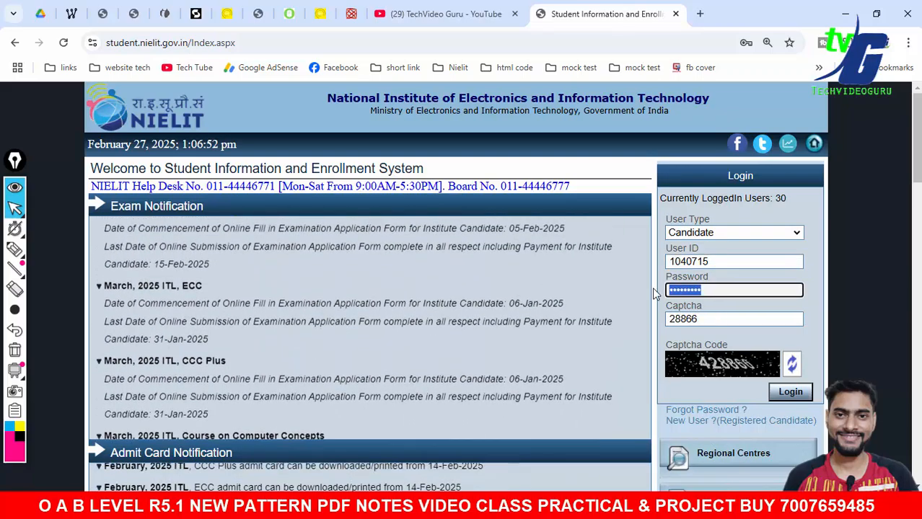
{"action": "key", "text": "Tab"}
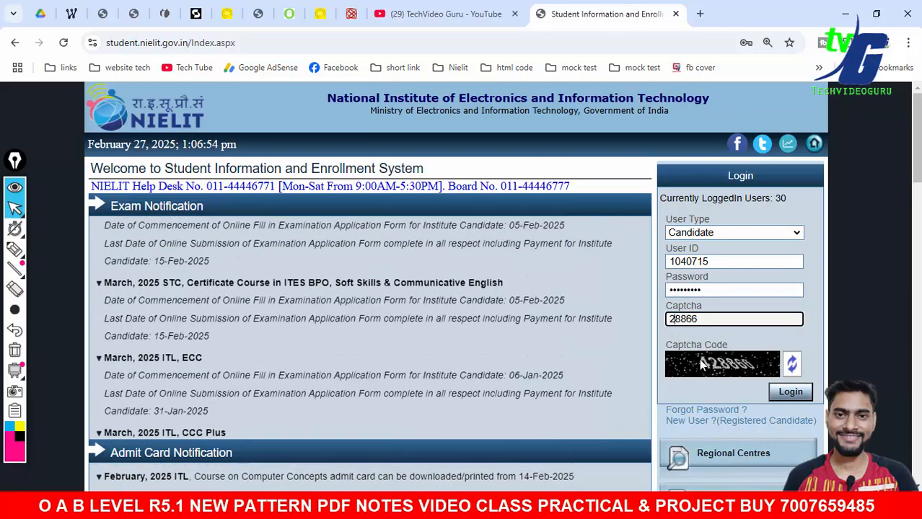
Add the missing first digit to the captcha entry and try to log in as the candidate.
{"action": "key", "text": "Home"}
{"action": "type", "text": "4"}
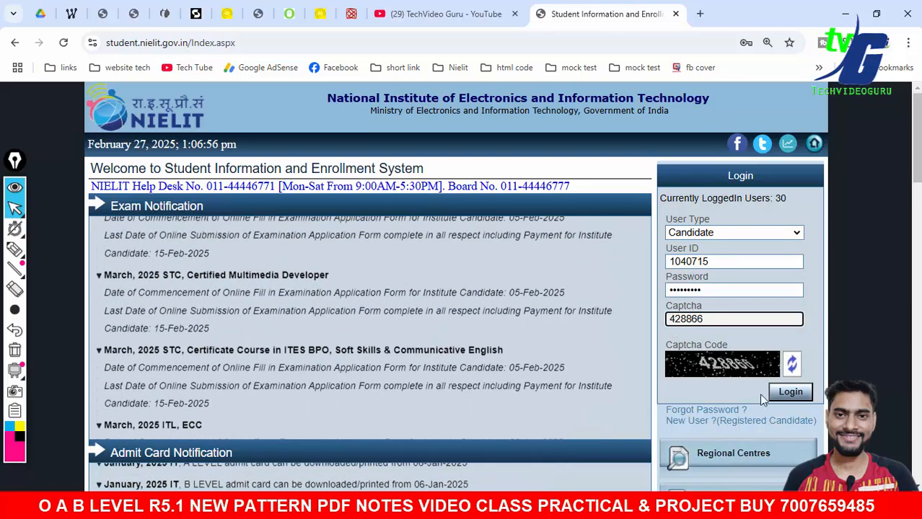
{"action": "left_click", "coordinate": [783, 394]}
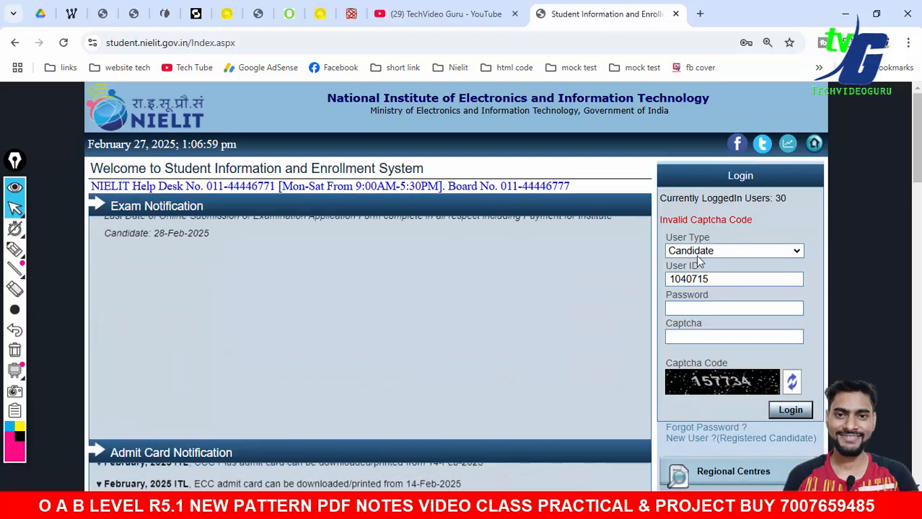
Enter the account password and captcha code, log in as the candidate and close the Important notices.
{"action": "left_click", "coordinate": [703, 308]}
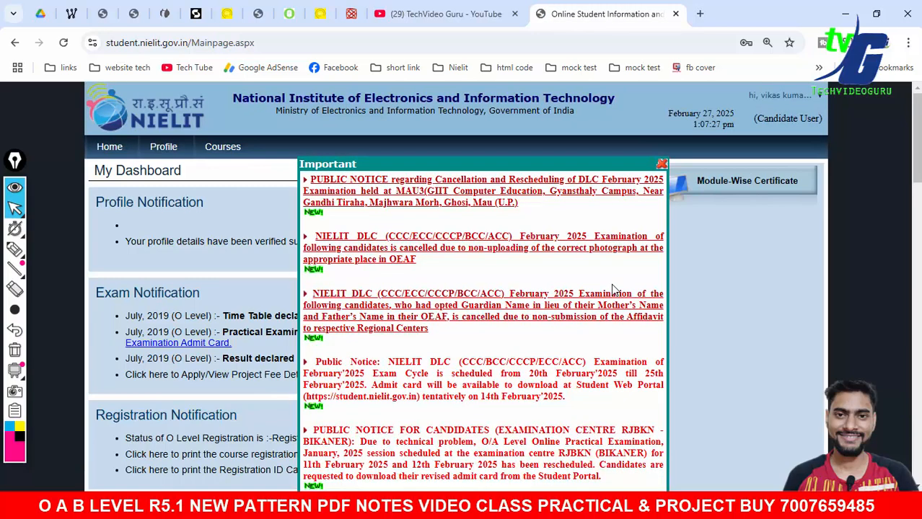
{"action": "left_click", "coordinate": [662, 165]}
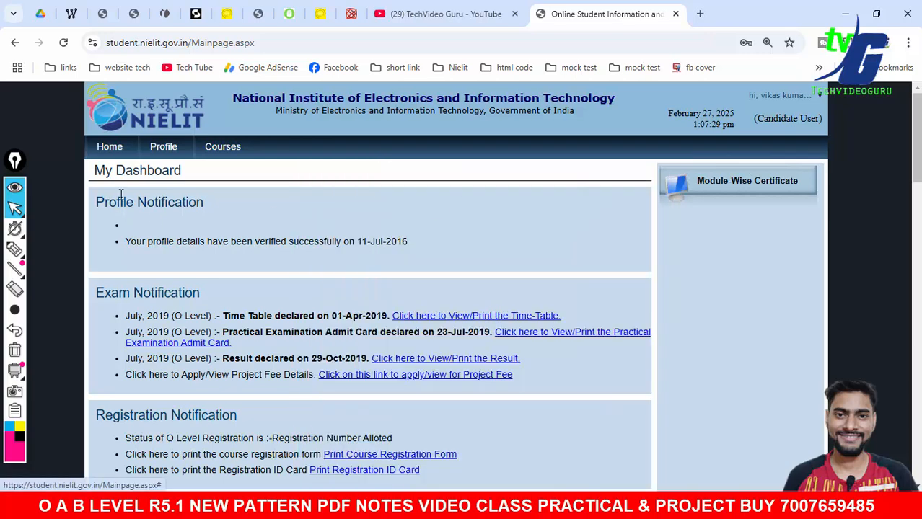
Check the profile options, open My Courses and view the O Level course details with the module summary and status tables.
{"action": "mouse_move", "coordinate": [164, 155]}
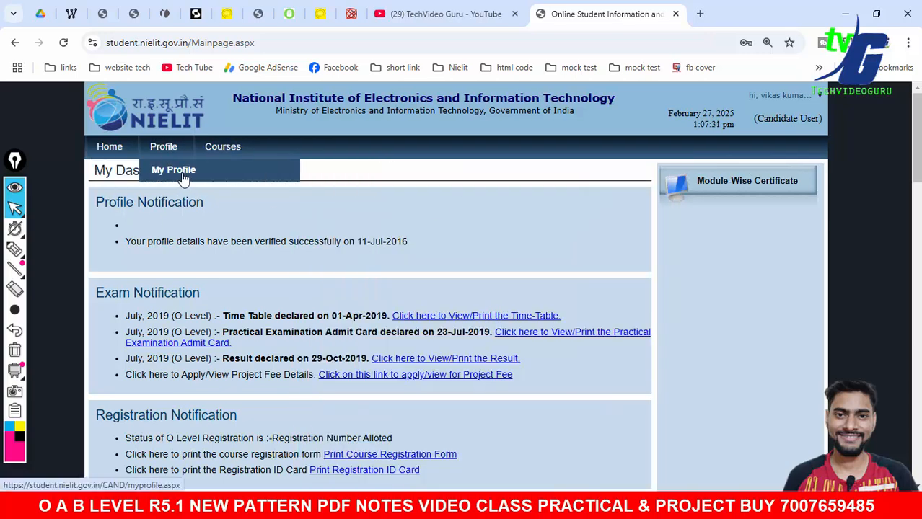
{"action": "mouse_move", "coordinate": [223, 148]}
{"action": "left_click", "coordinate": [231, 170]}
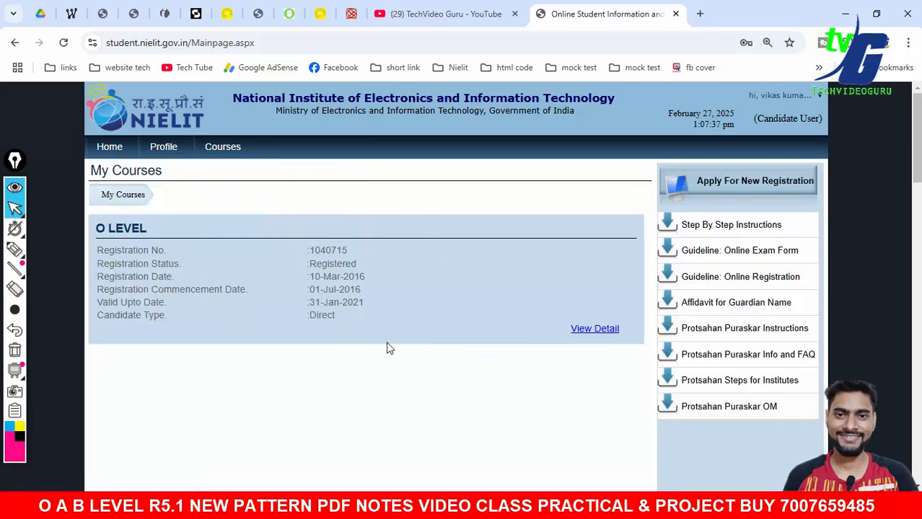
{"action": "left_click", "coordinate": [581, 334]}
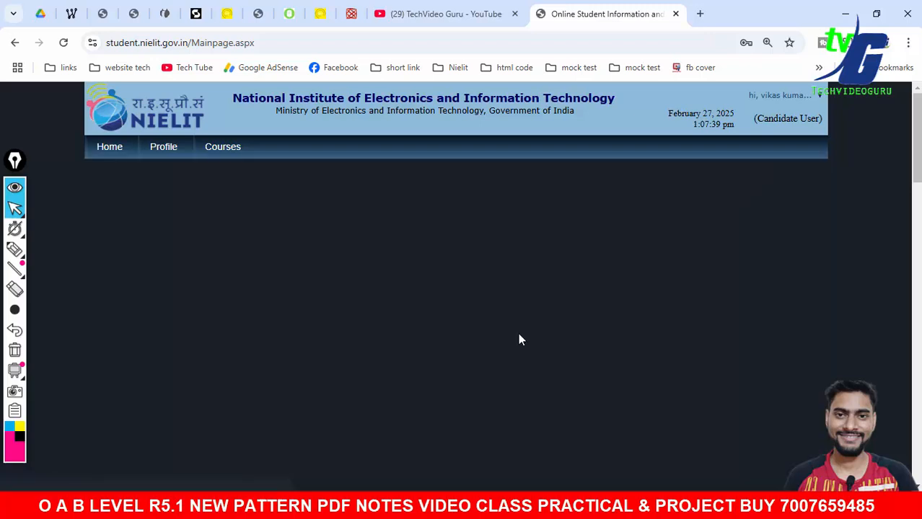
{"action": "scroll", "coordinate": [516, 339], "scroll_direction": "down", "scroll_amount": 2}
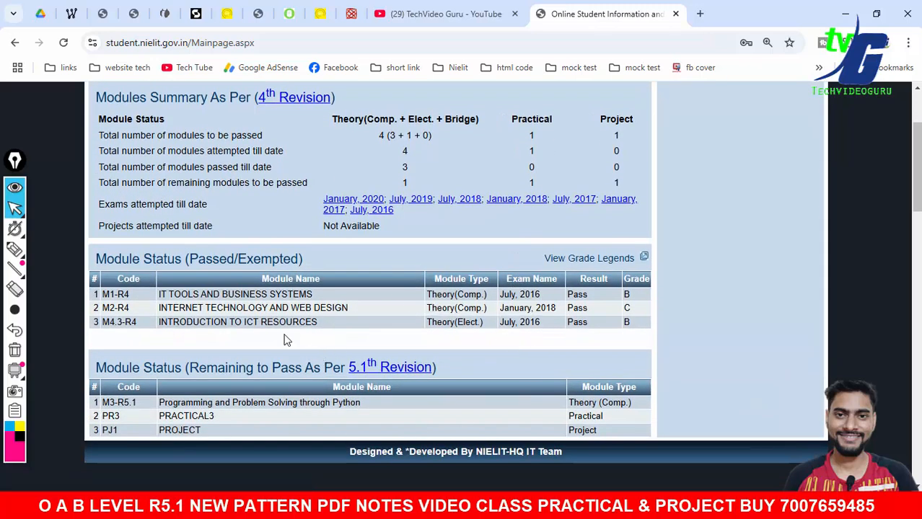
{"action": "scroll", "coordinate": [259, 339], "scroll_direction": "up", "scroll_amount": 2}
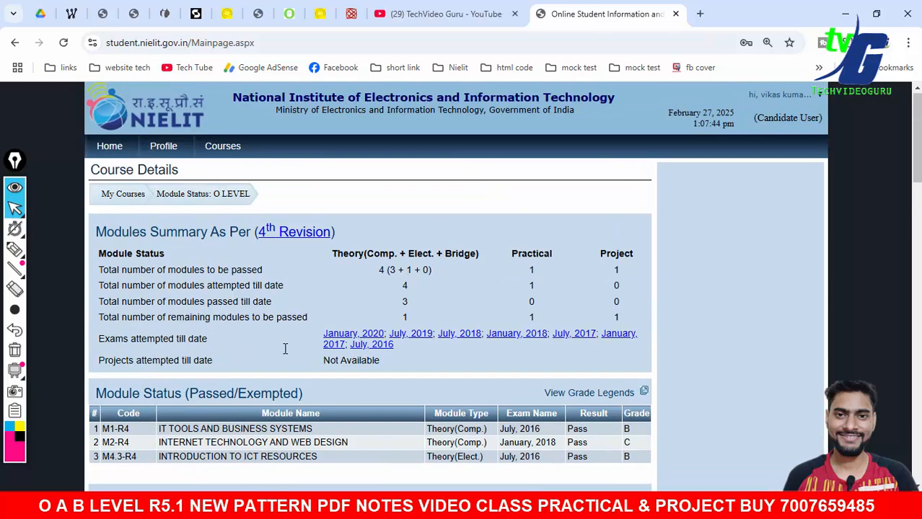
Return to the candidate dashboard, circle the Exam Notification section with the annotation pen and clear the drawing.
{"action": "left_click", "coordinate": [118, 173]}
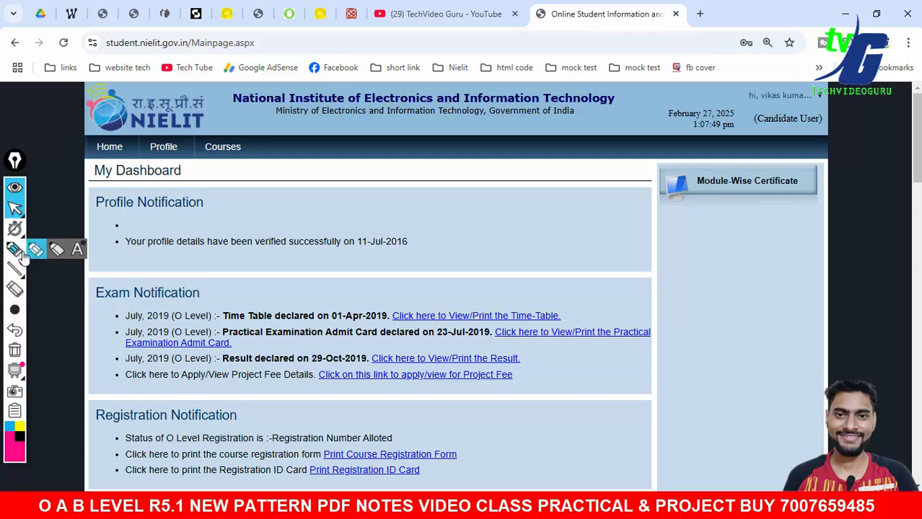
{"action": "left_click", "coordinate": [14, 249]}
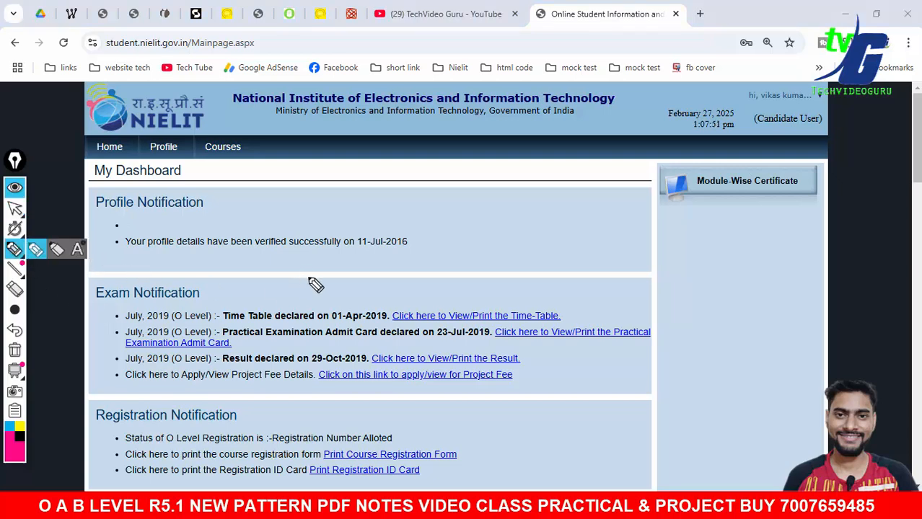
{"action": "mouse_move", "coordinate": [580, 289]}
{"action": "left_mouse_down"}
{"action": "mouse_move", "coordinate": [179, 269]}
{"action": "mouse_move", "coordinate": [119, 410]}
{"action": "mouse_move", "coordinate": [718, 375]}
{"action": "mouse_move", "coordinate": [563, 288]}
{"action": "left_mouse_up"}
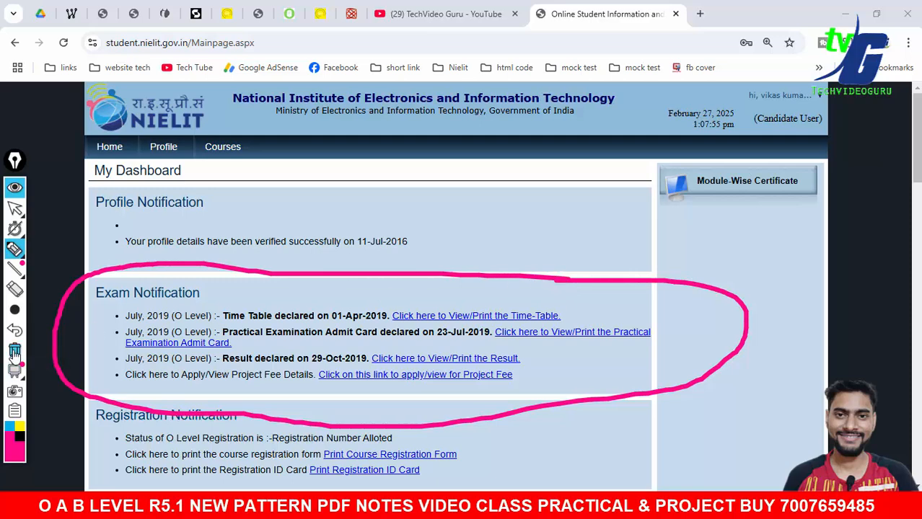
{"action": "left_click", "coordinate": [14, 351]}
{"action": "left_click", "coordinate": [15, 208]}
{"action": "left_click_drag", "start_coordinate": [263, 416], "coordinate": [218, 416]}
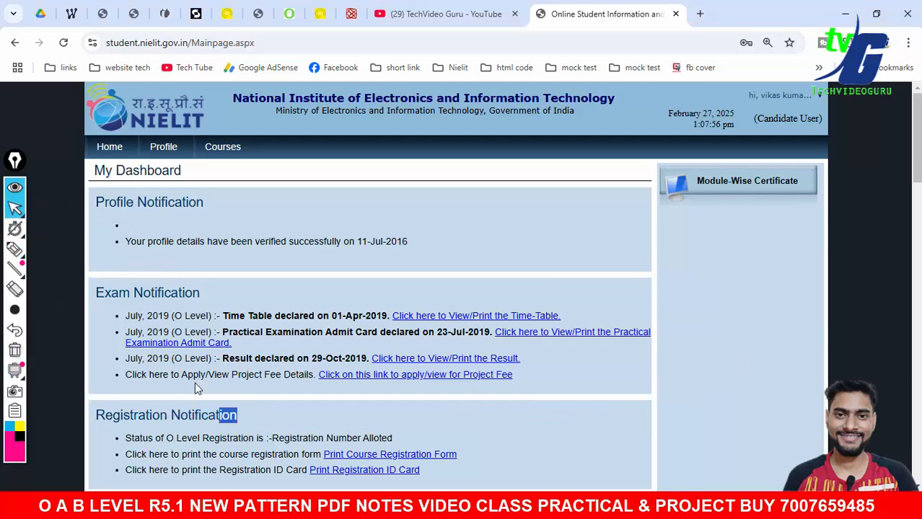
Draw another freehand pen mark starting below the project fee line in Exam Notification, clear it and return to the cursor.
{"action": "left_click", "coordinate": [16, 311]}
{"action": "left_click", "coordinate": [14, 249]}
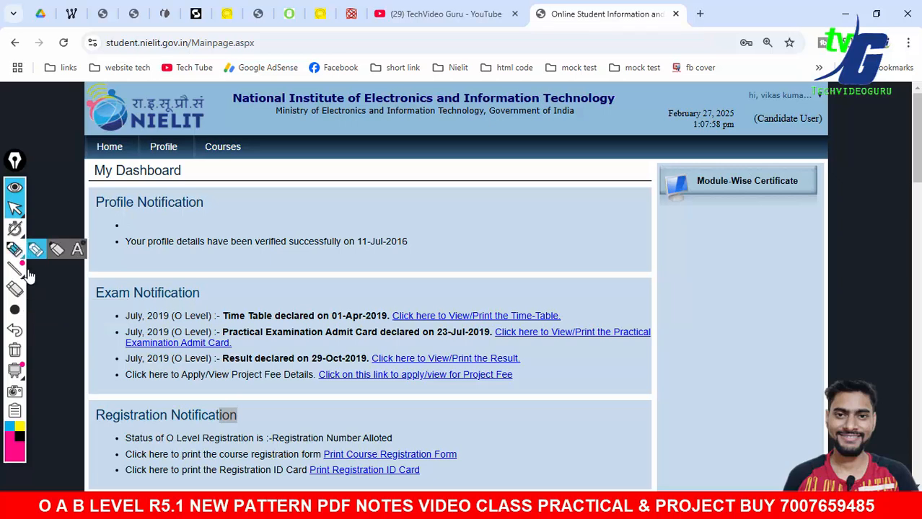
{"action": "mouse_move", "coordinate": [185, 393]}
{"action": "left_mouse_down"}
{"action": "mouse_move", "coordinate": [111, 488]}
{"action": "mouse_move", "coordinate": [538, 472]}
{"action": "mouse_move", "coordinate": [182, 393]}
{"action": "left_mouse_up"}
{"action": "left_click", "coordinate": [15, 351]}
{"action": "left_click", "coordinate": [14, 208]}
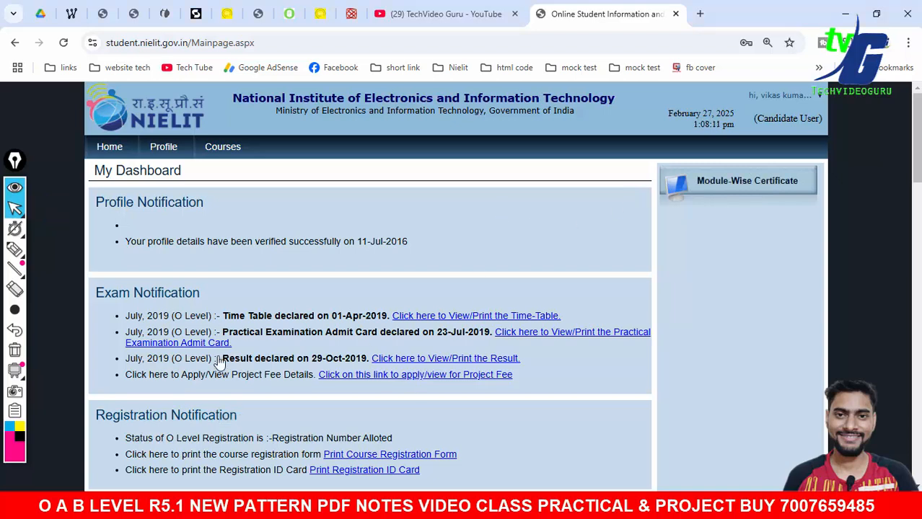
Underline the project fee, result, practical admit card and time table lines in pink, clear the marks and return to the cursor.
{"action": "left_click", "coordinate": [15, 249]}
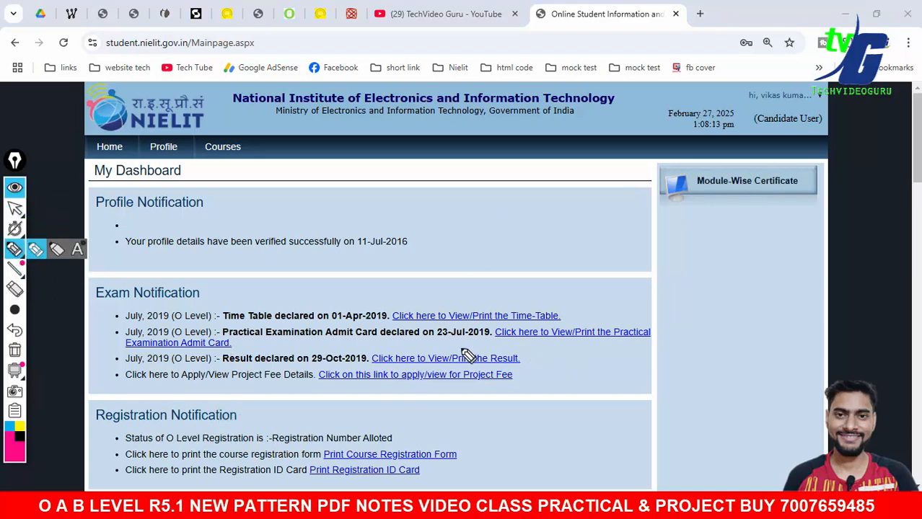
{"action": "left_click_drag", "start_coordinate": [125, 386], "coordinate": [303, 391]}
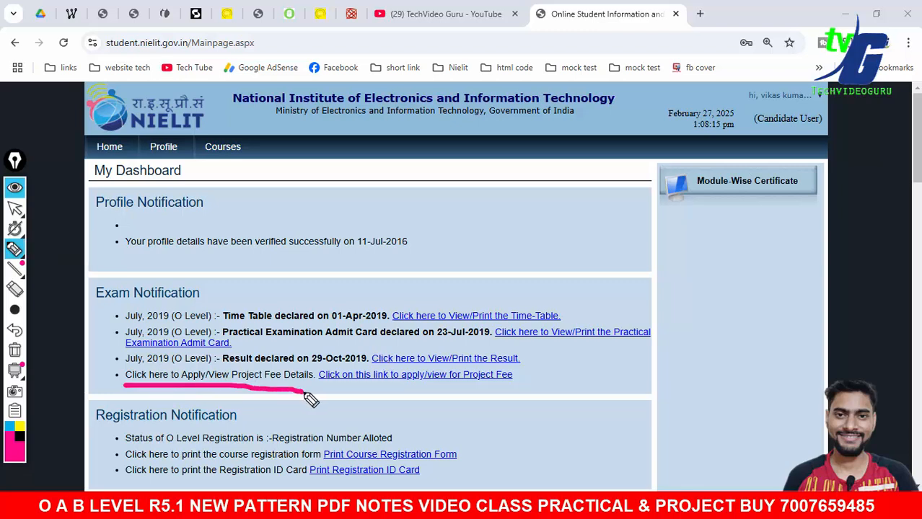
{"action": "left_click_drag", "start_coordinate": [114, 359], "coordinate": [318, 378]}
{"action": "left_click_drag", "start_coordinate": [239, 347], "coordinate": [344, 347]}
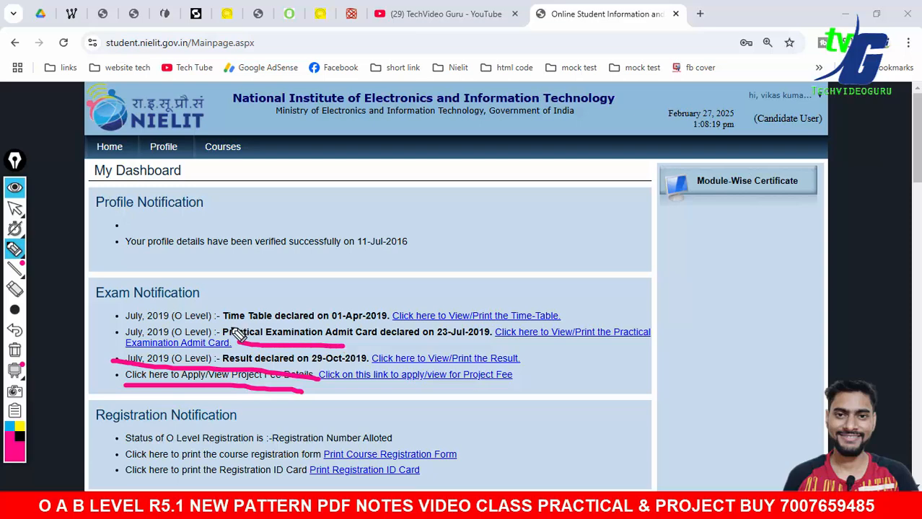
{"action": "left_click_drag", "start_coordinate": [222, 322], "coordinate": [351, 326]}
{"action": "left_click", "coordinate": [14, 350]}
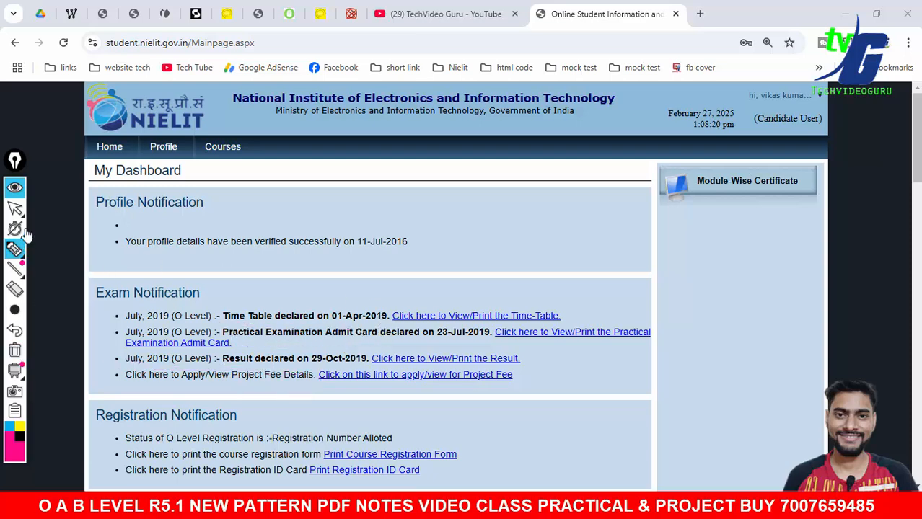
{"action": "left_click", "coordinate": [52, 218]}
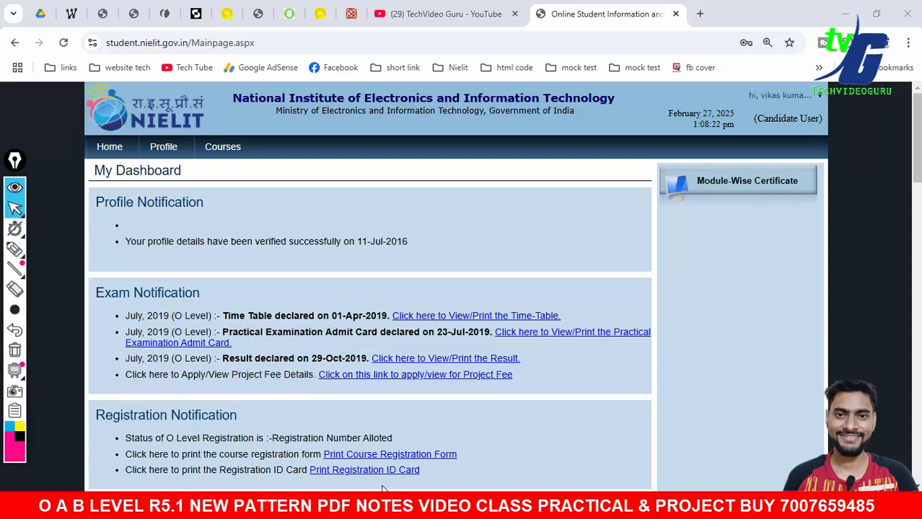
Switch to the Word document and highlight item viii, EXAM LOCK (M1 M2 M3 M4 MODULE IN APRIL OR MAY).
{"action": "left_click", "coordinate": [349, 440]}
{"action": "left_click", "coordinate": [295, 269]}
{"action": "left_click_drag", "start_coordinate": [153, 294], "coordinate": [591, 294]}
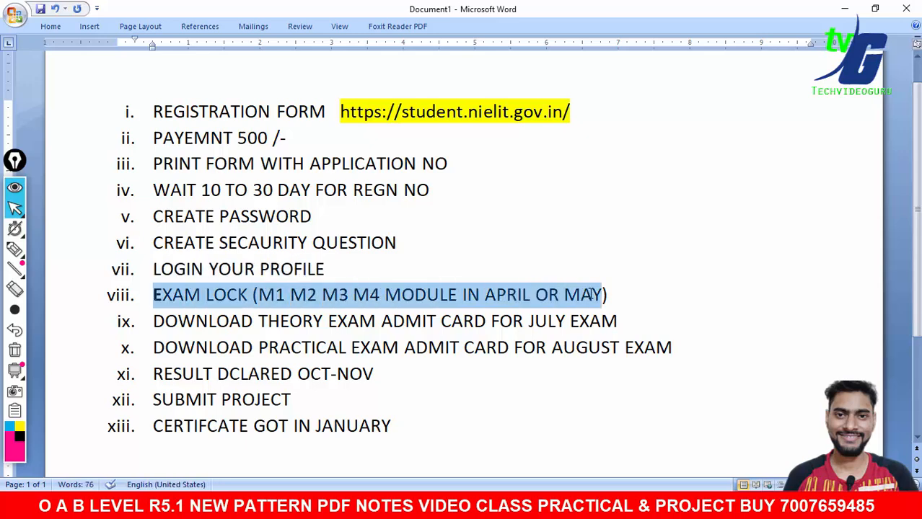